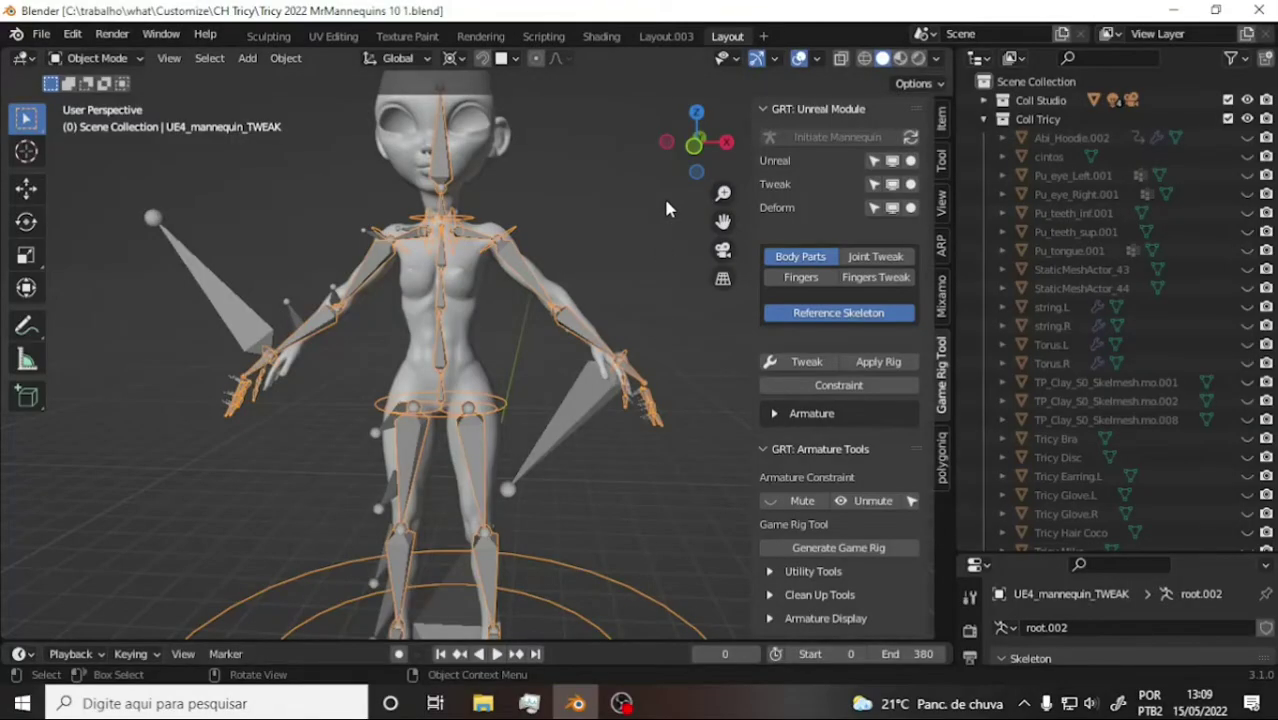
# Orbit and recentre the view so the fitted rig faces front-on.
pyautogui.moveTo(697, 142)
pyautogui.mouseDown()
pyautogui.moveTo(660, 150)
pyautogui.moveTo(697, 142)
pyautogui.mouseUp()
pyautogui.scroll(3, 520, 365)
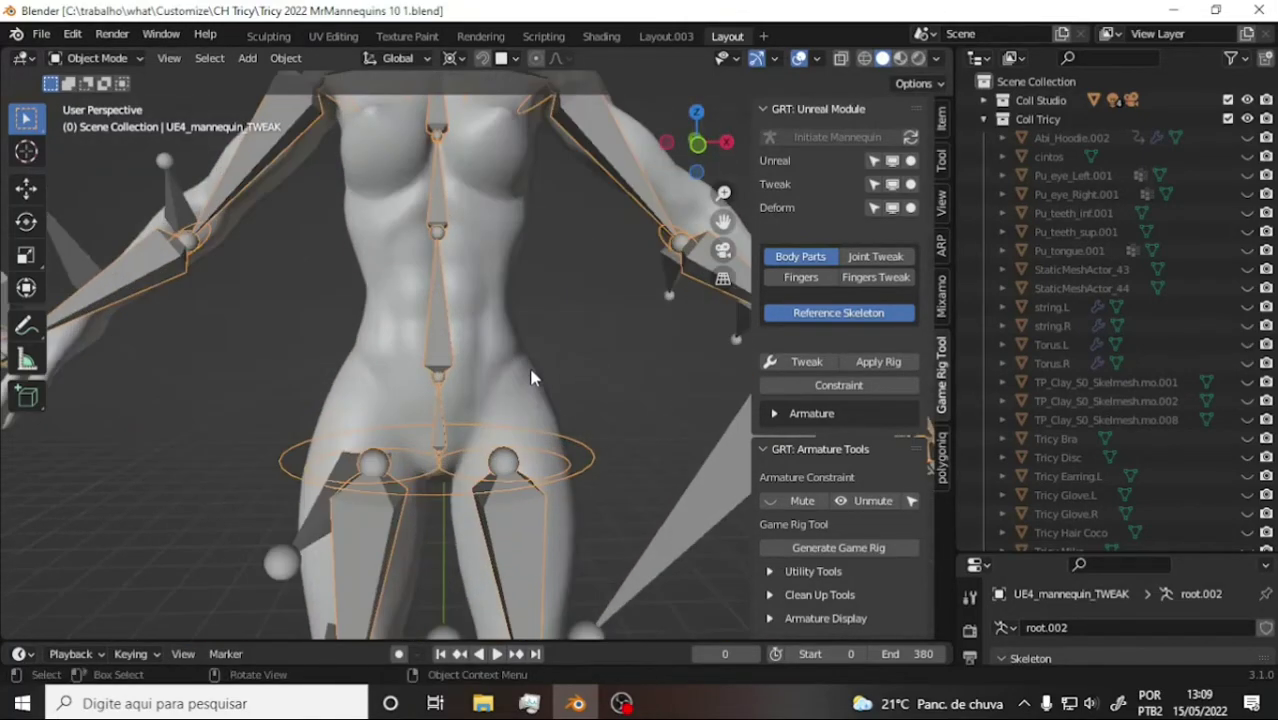
pyautogui.scroll(-2, 530, 375)
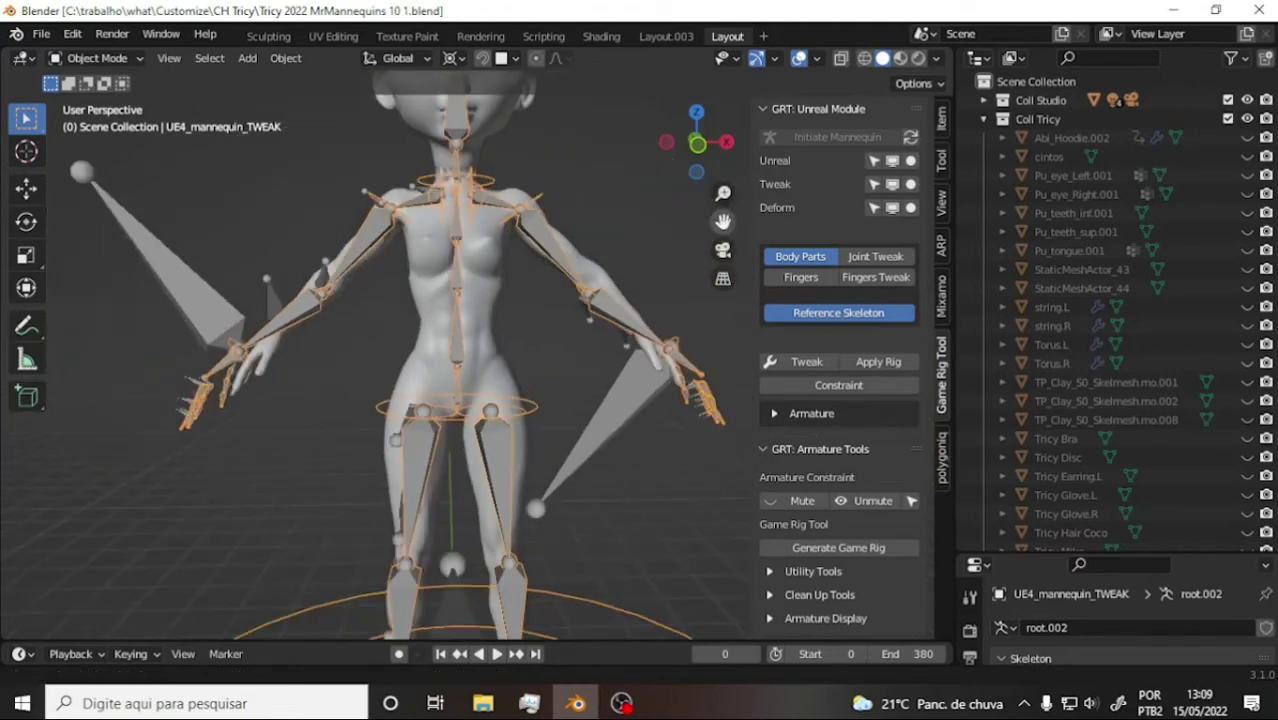
pyautogui.moveTo(723, 220); pyautogui.dragTo(717, 330)
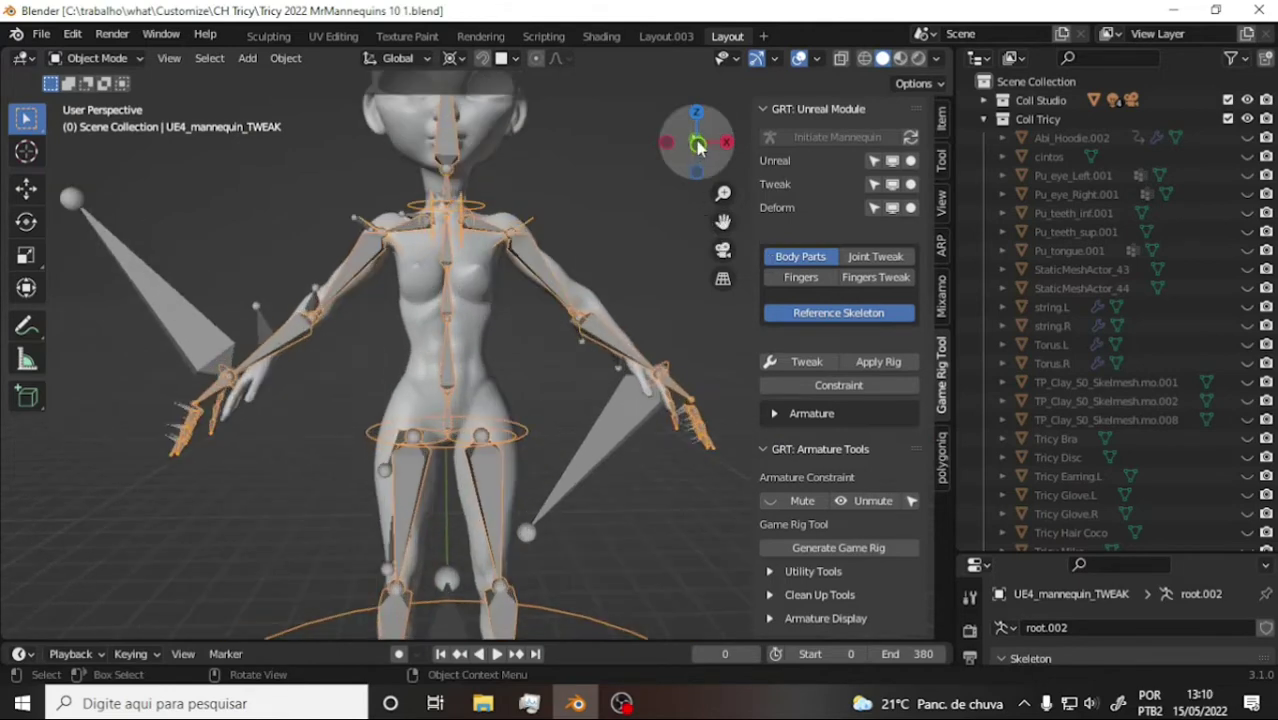
pyautogui.moveTo(698, 147); pyautogui.dragTo(671, 285)
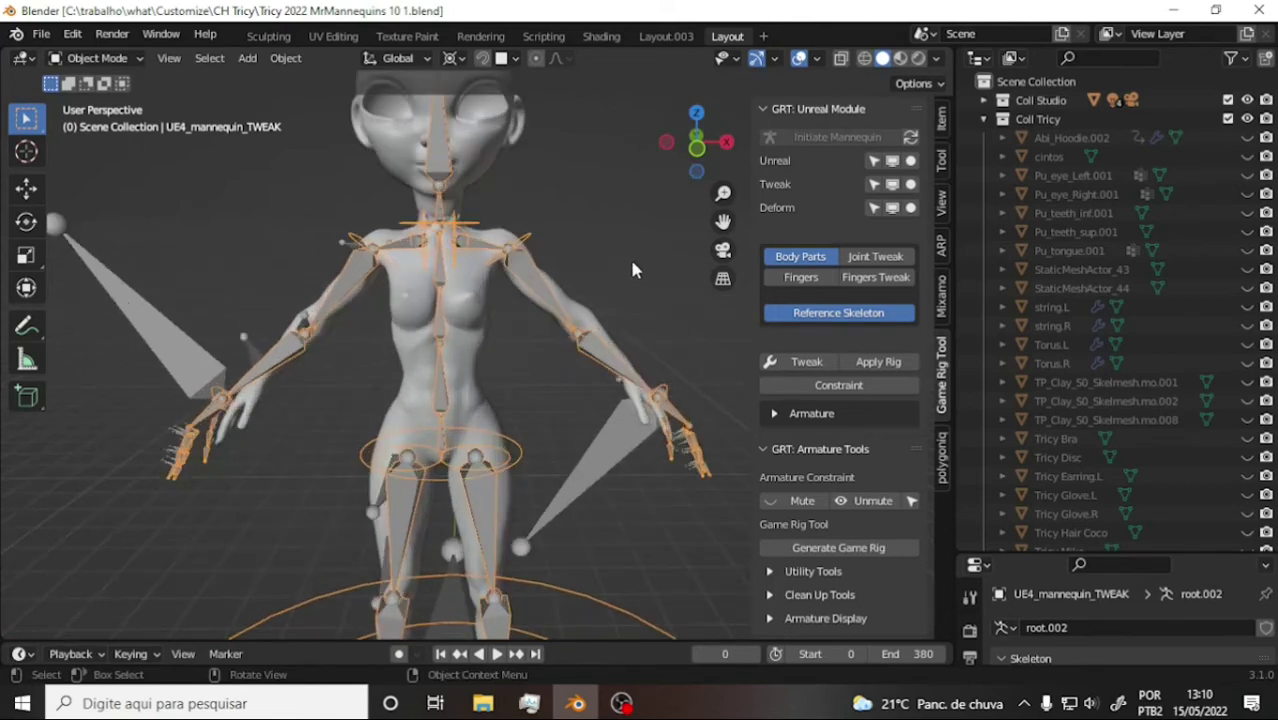
# Pan over the legs and upper body, zoom in close, then collapse Coll Tricy.
pyautogui.moveTo(723, 221); pyautogui.dragTo(723, 90)
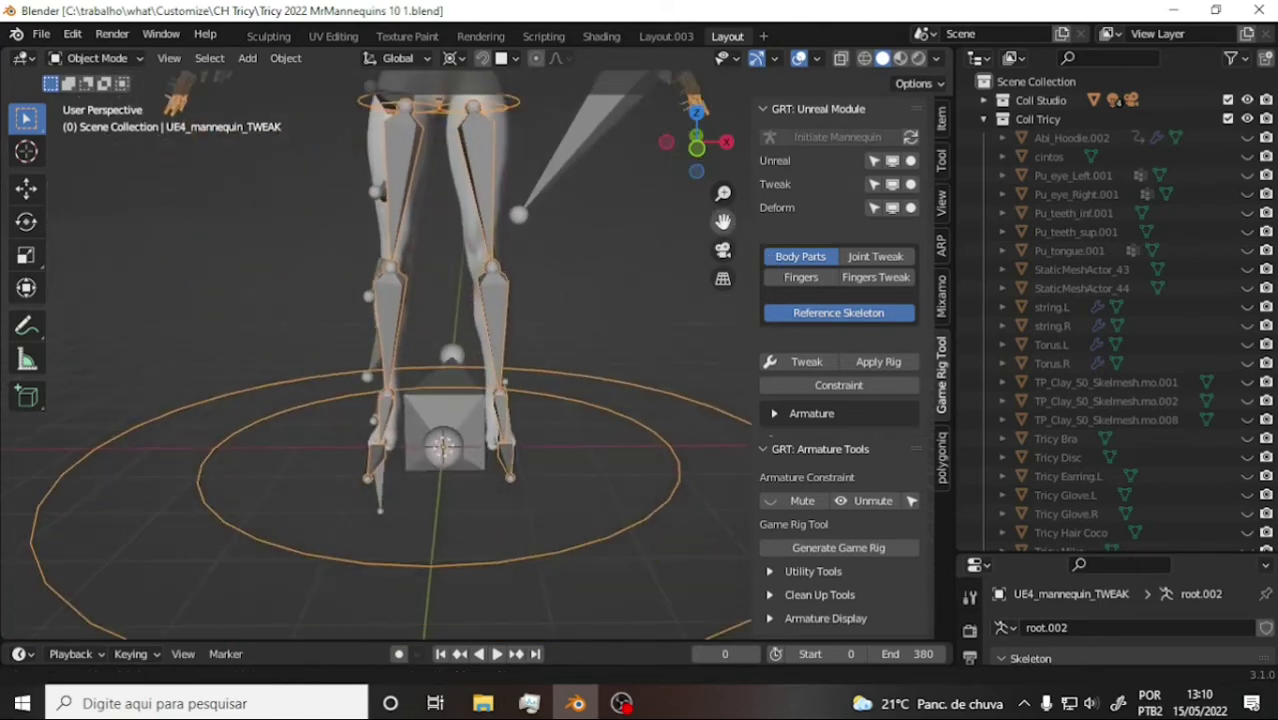
pyautogui.moveTo(723, 221); pyautogui.dragTo(723, 466)
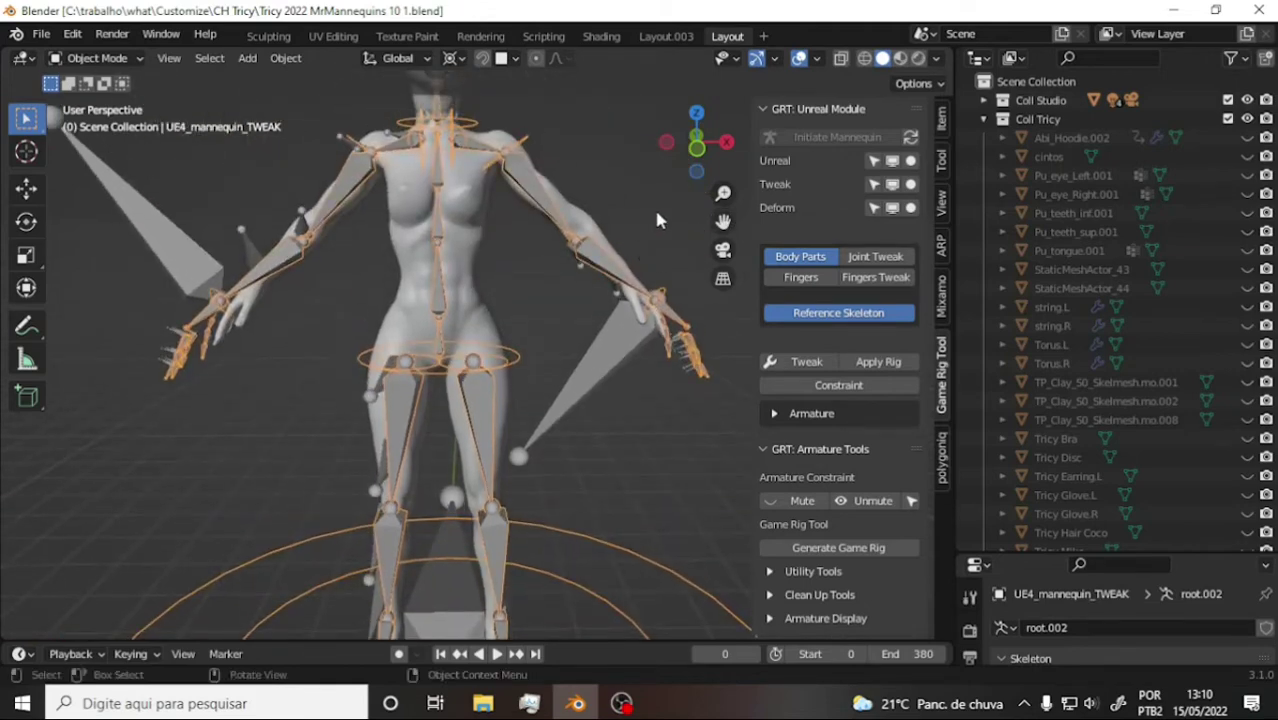
pyautogui.moveTo(697, 158); pyautogui.dragTo(588, 280)
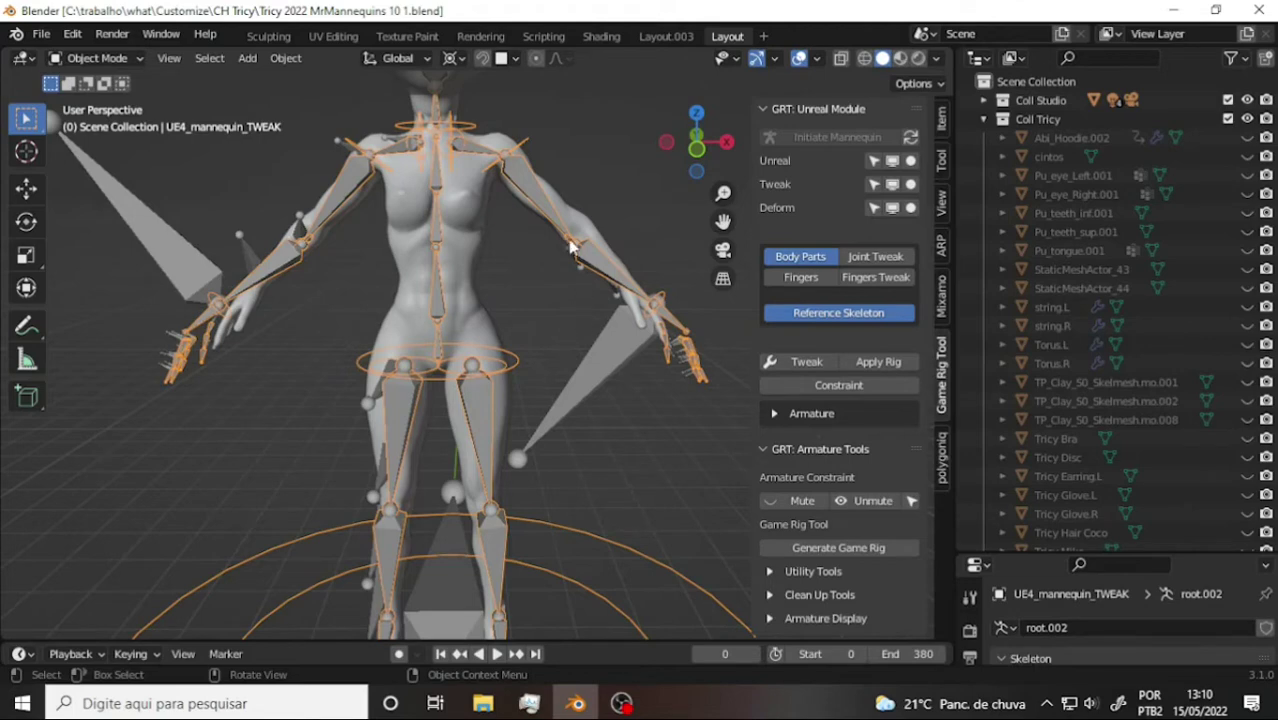
pyautogui.scroll(-3, 579, 237)
pyautogui.scroll(2, 577, 237)
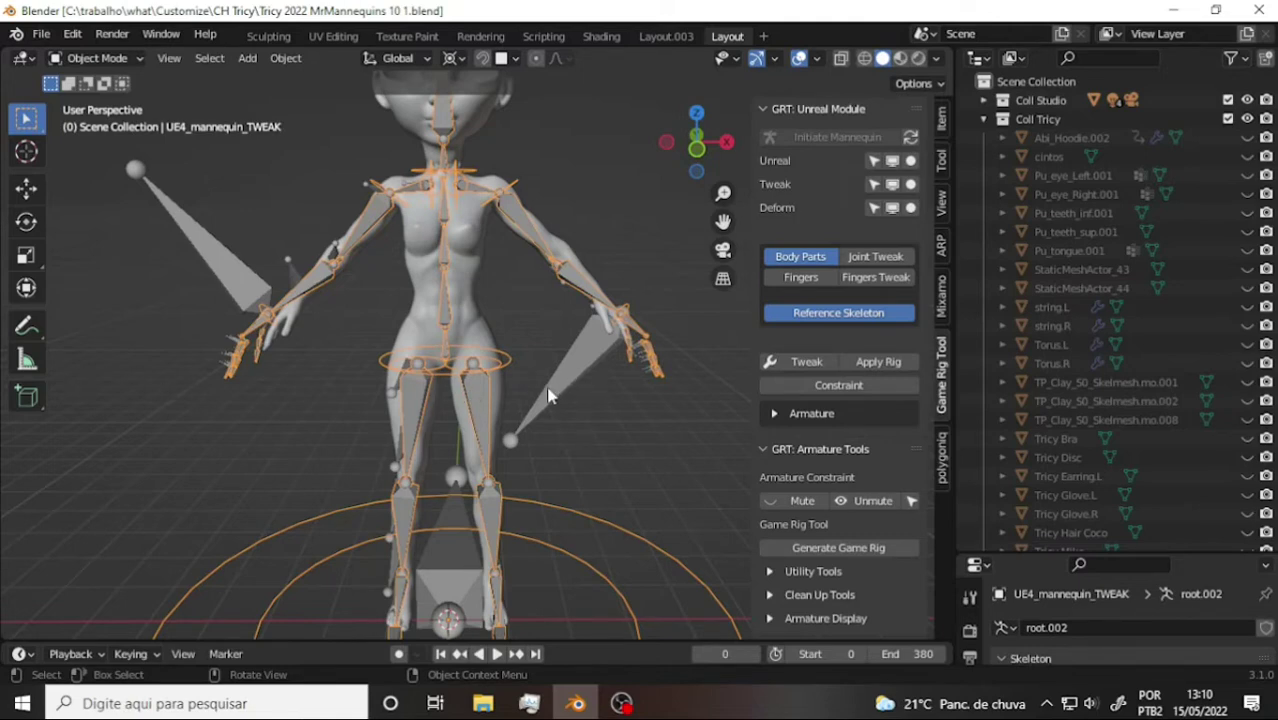
pyautogui.scroll(-3, 548, 377)
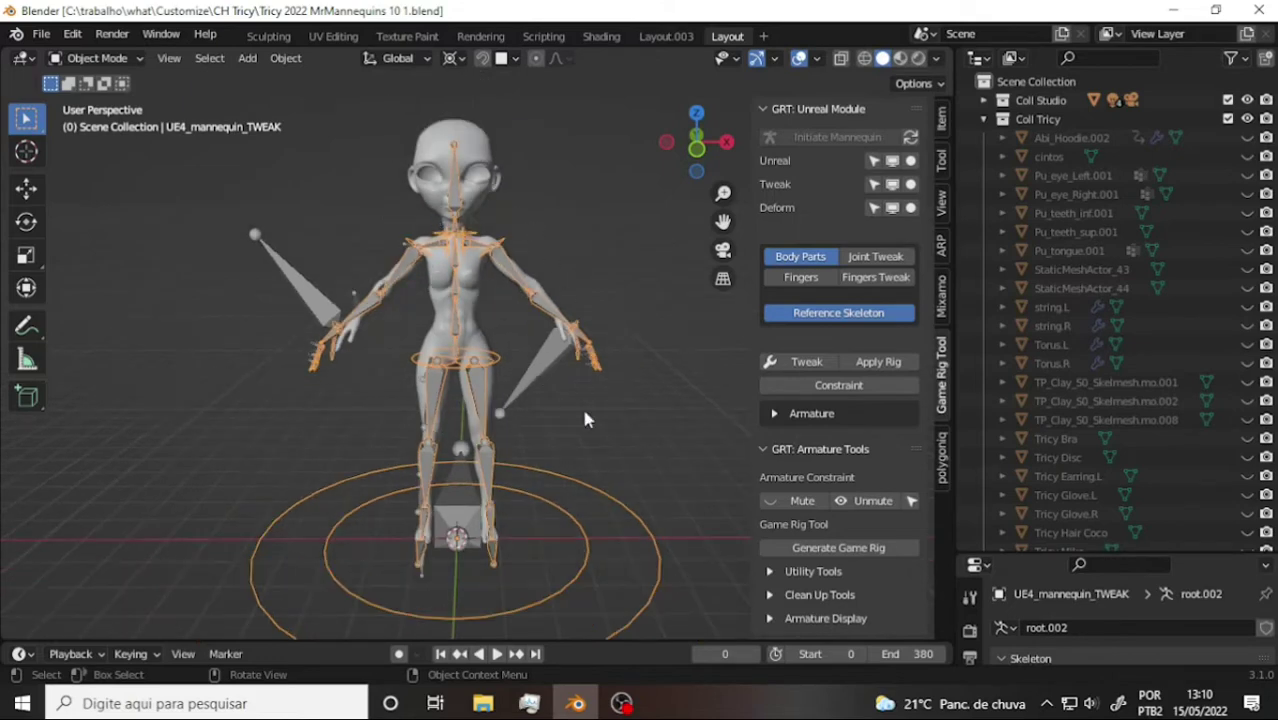
pyautogui.click(983, 119)
# Collapse Mannequin_UE4, then orbit from side, front and above to check limb and finger bones.
pyautogui.click(1002, 137)
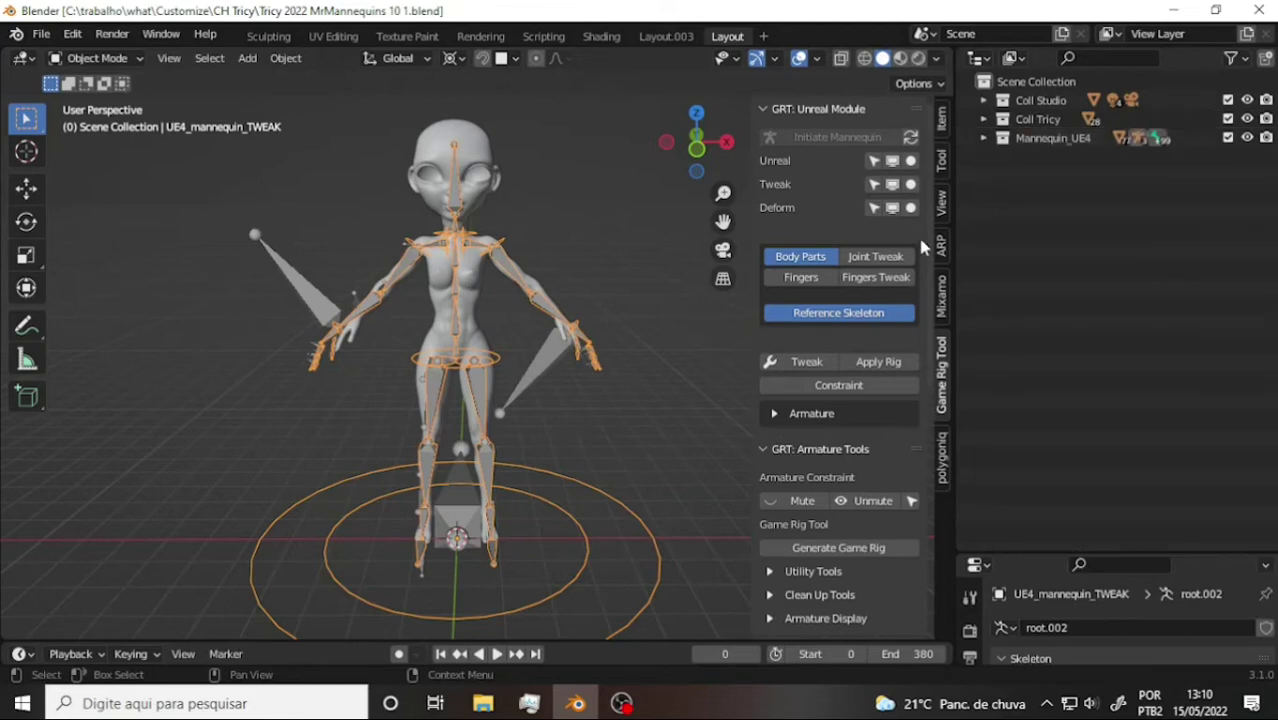
pyautogui.scroll(4, 598, 298)
pyautogui.scroll(-2, 598, 298)
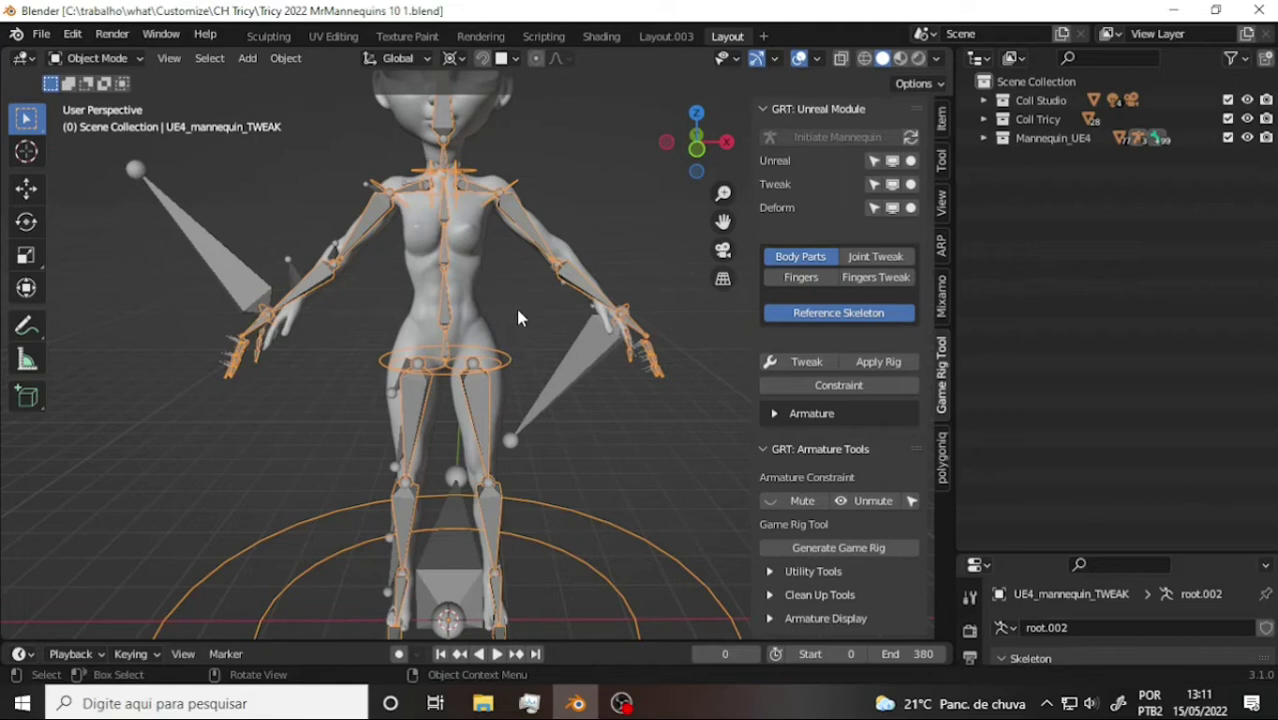
pyautogui.moveTo(696, 141); pyautogui.dragTo(560, 150)
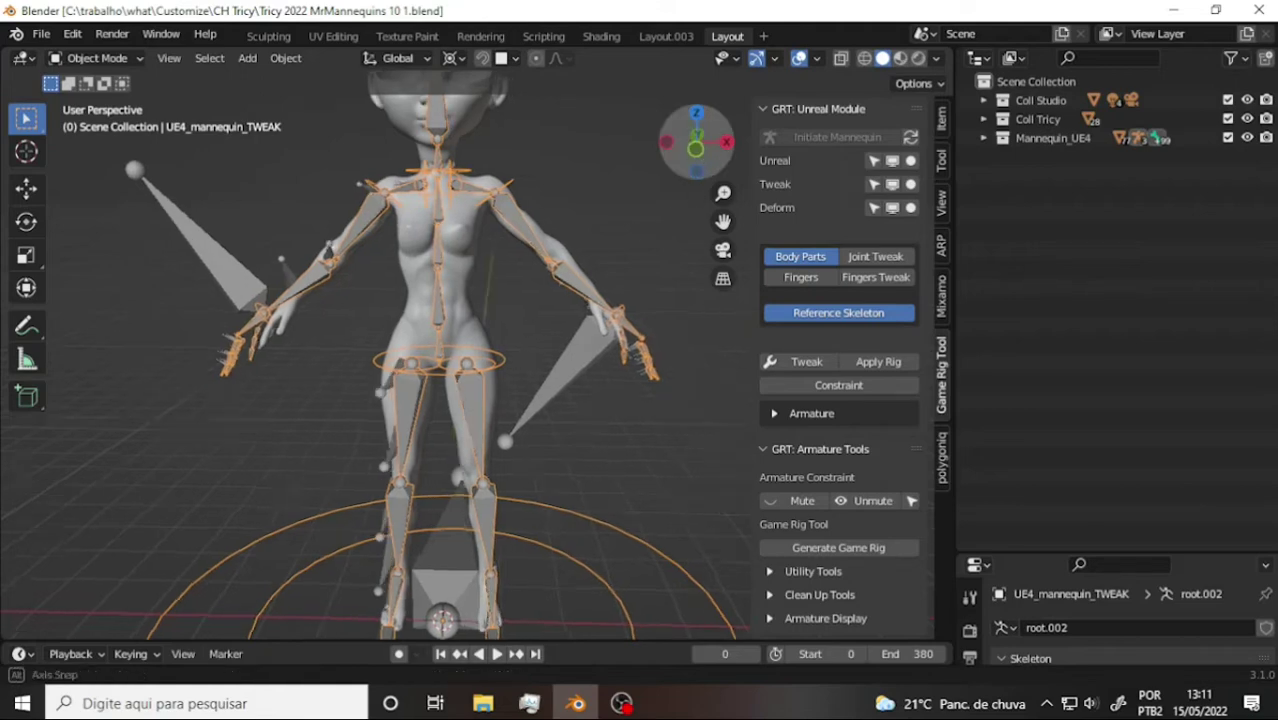
pyautogui.moveTo(696, 141); pyautogui.dragTo(593, 309)
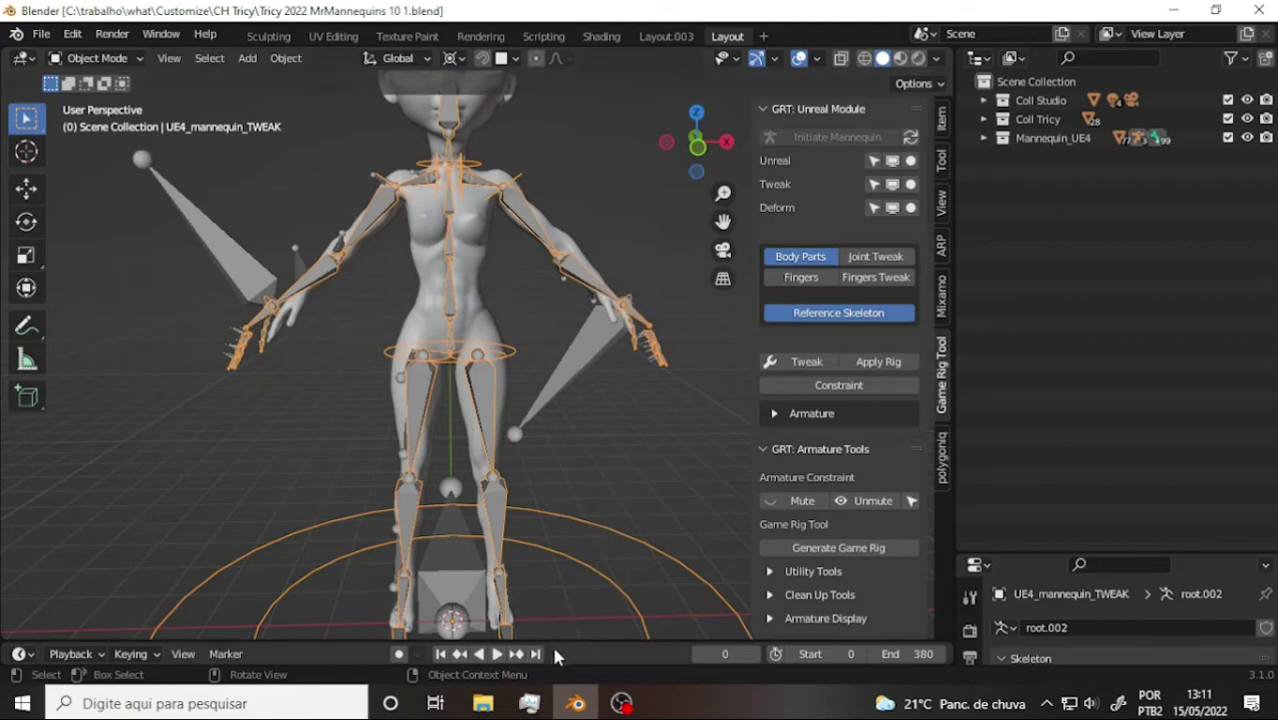
pyautogui.moveTo(650, 345); pyautogui.dragTo(657, 313, button='middle')
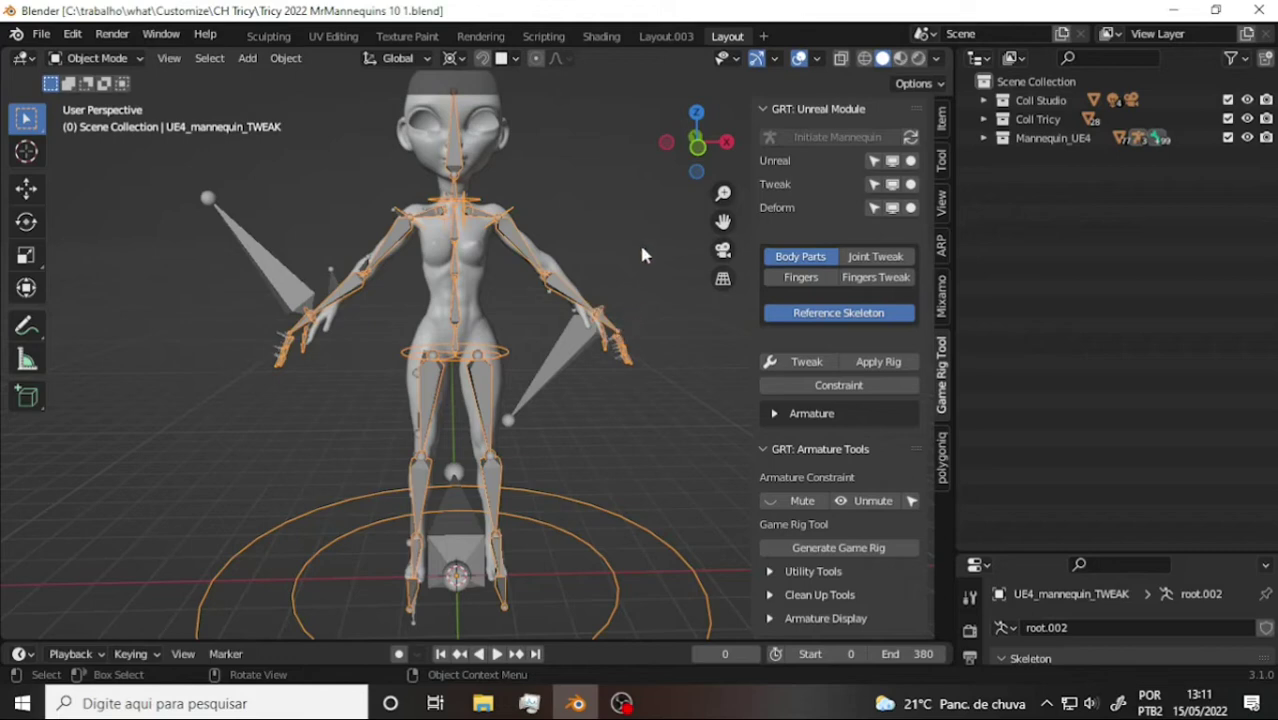
pyautogui.moveTo(640, 246)
pyautogui.mouseDown(button='middle')
pyautogui.moveTo(591, 251)
pyautogui.moveTo(609, 235)
pyautogui.mouseUp(button='middle')
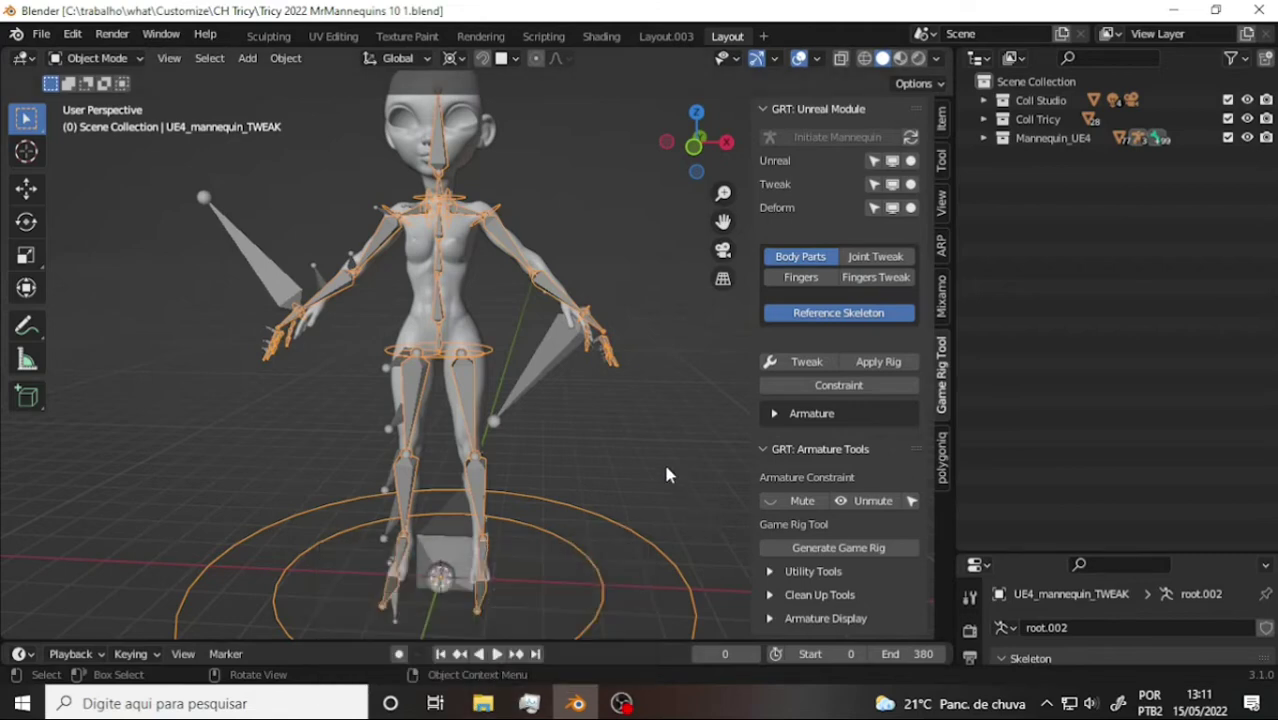
# Check the OBS recording status, then bring up the VLC rig tutorial.
pyautogui.click(622, 703)
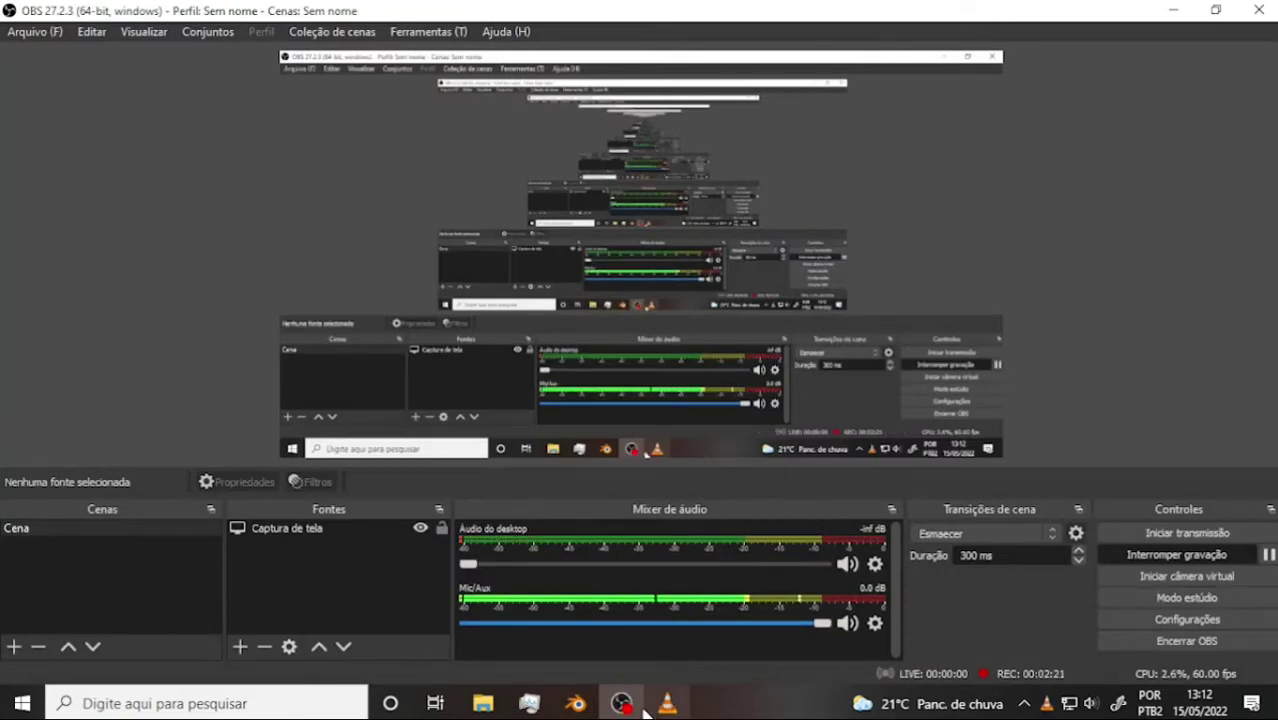
pyautogui.click(667, 703)
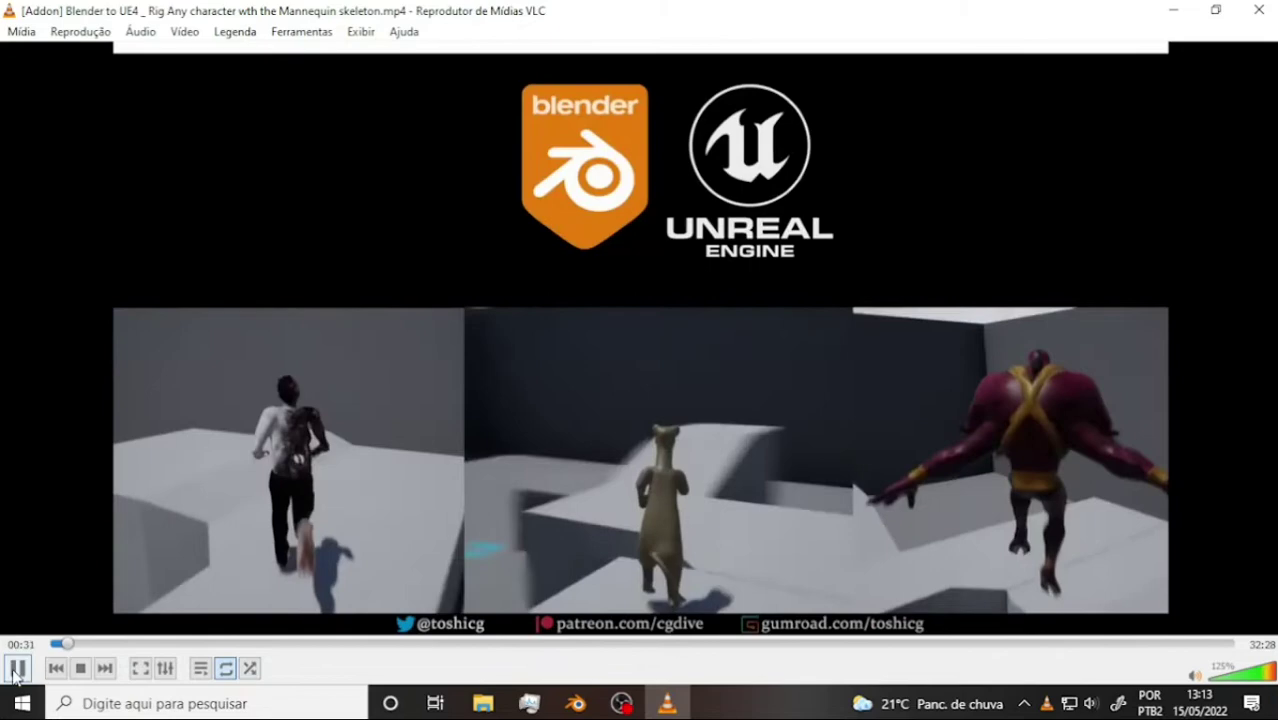
# Pause the tutorial, skim from the Gumroad page to the FBX import options, and return to Blender.
pyautogui.click(17, 668)
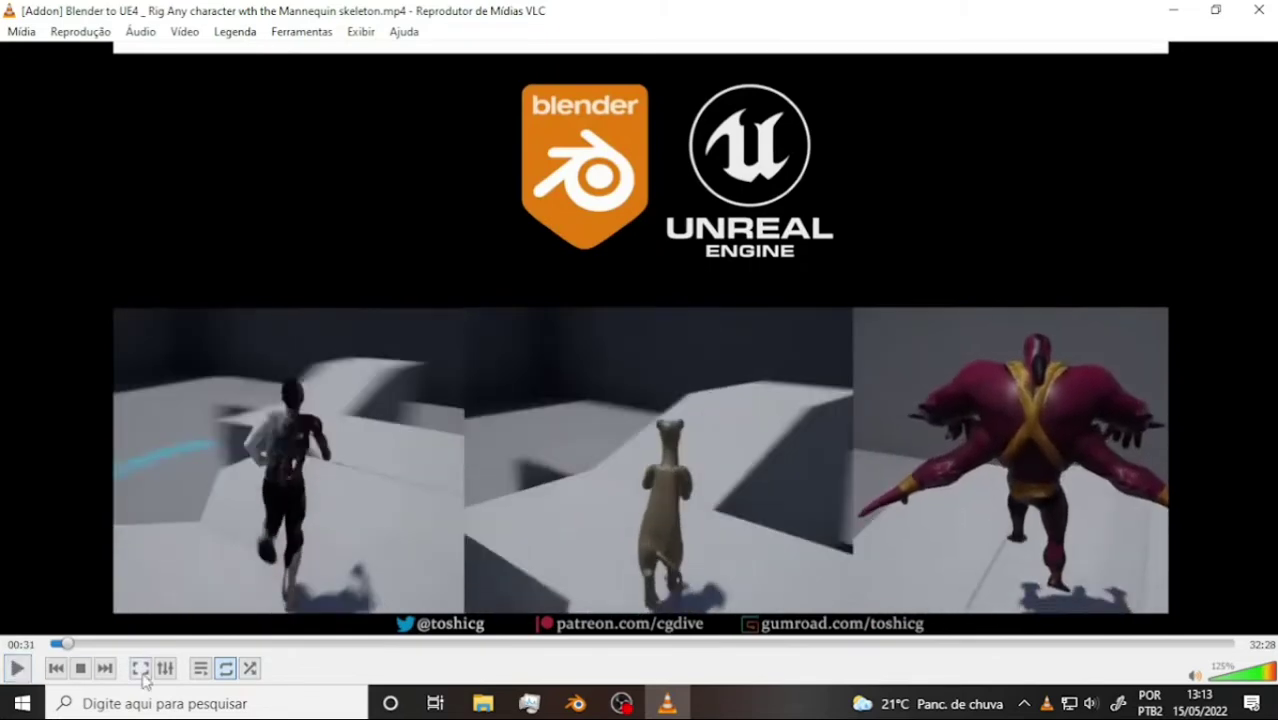
pyautogui.click(75, 644)
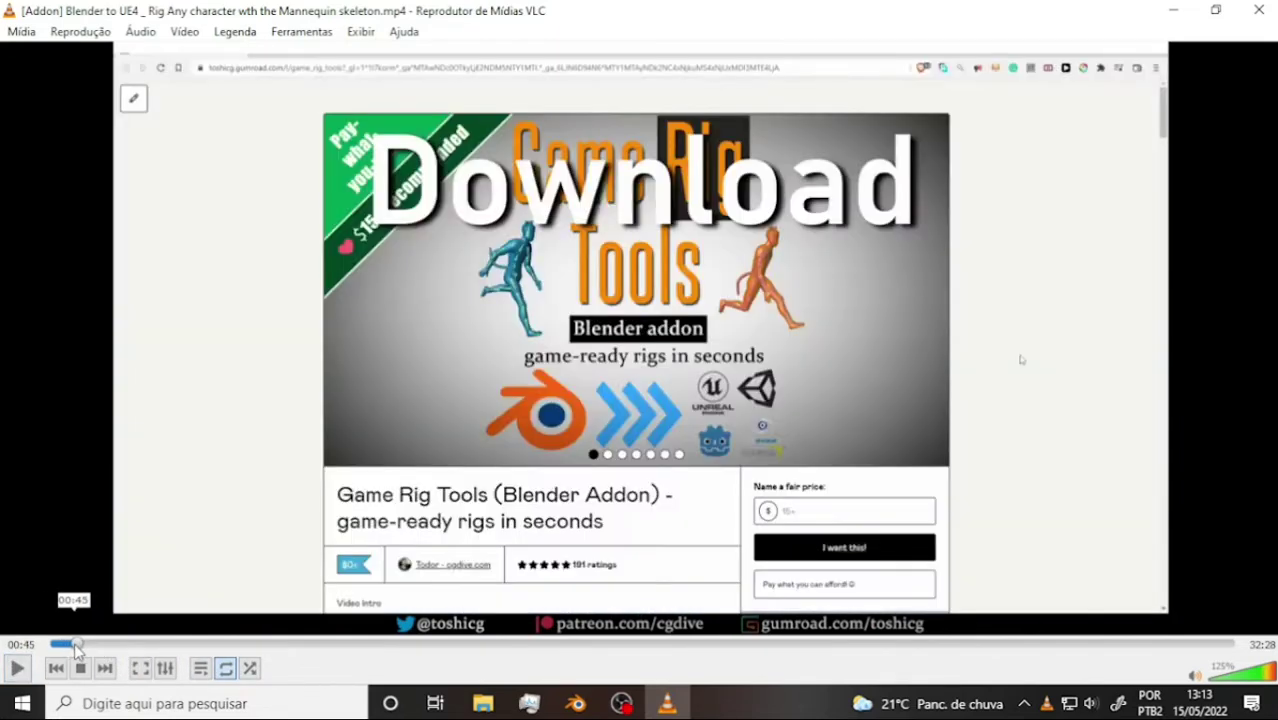
pyautogui.moveTo(74, 643); pyautogui.dragTo(86, 648)
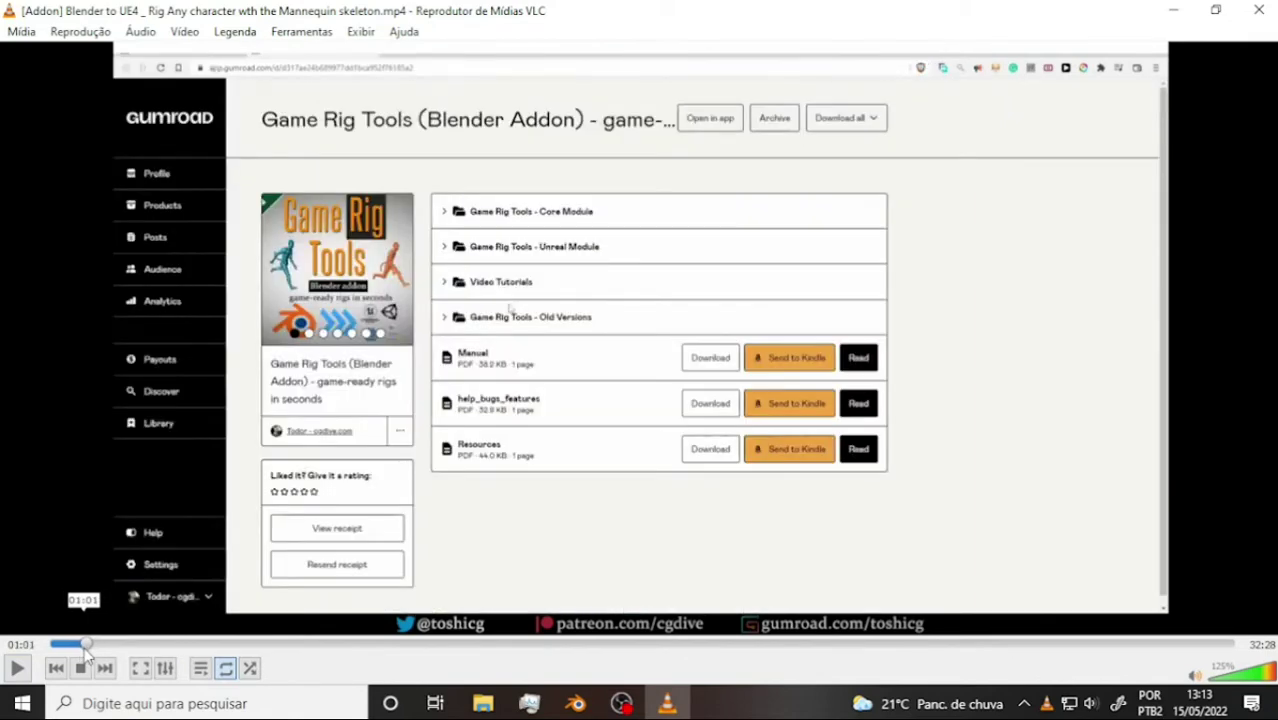
pyautogui.moveTo(86, 648); pyautogui.dragTo(114, 664)
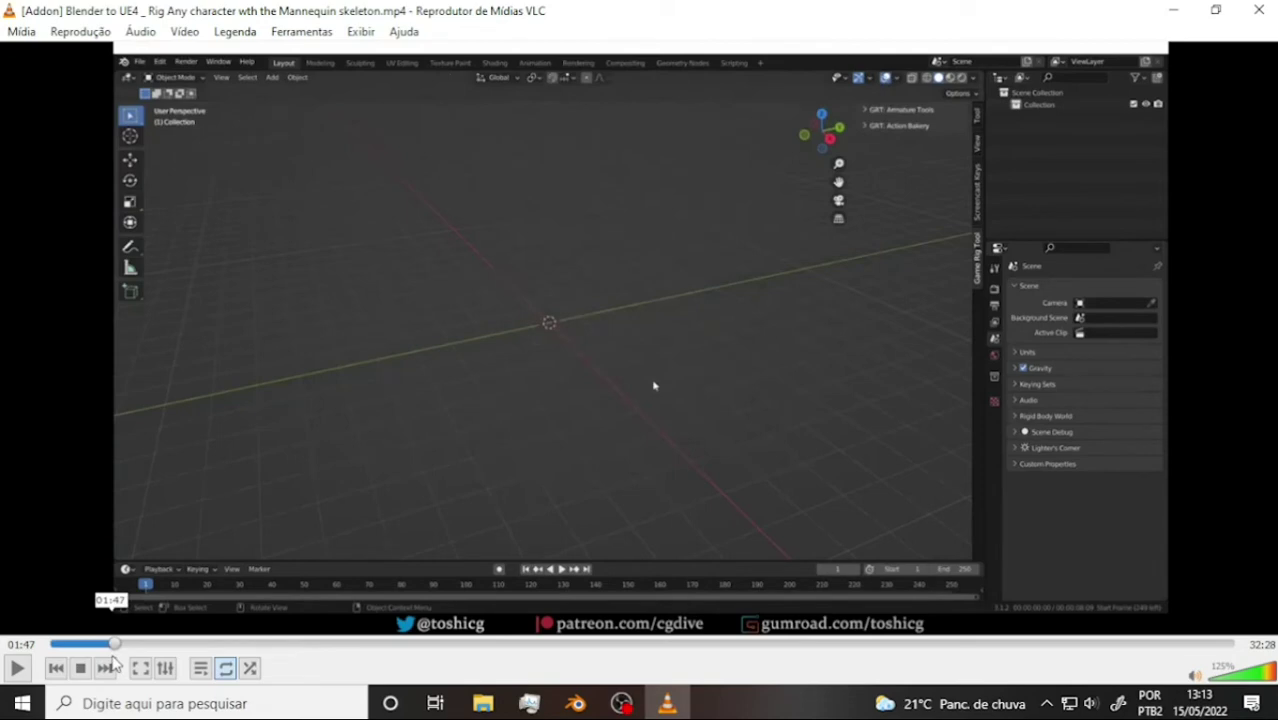
pyautogui.moveTo(113, 664); pyautogui.dragTo(141, 668)
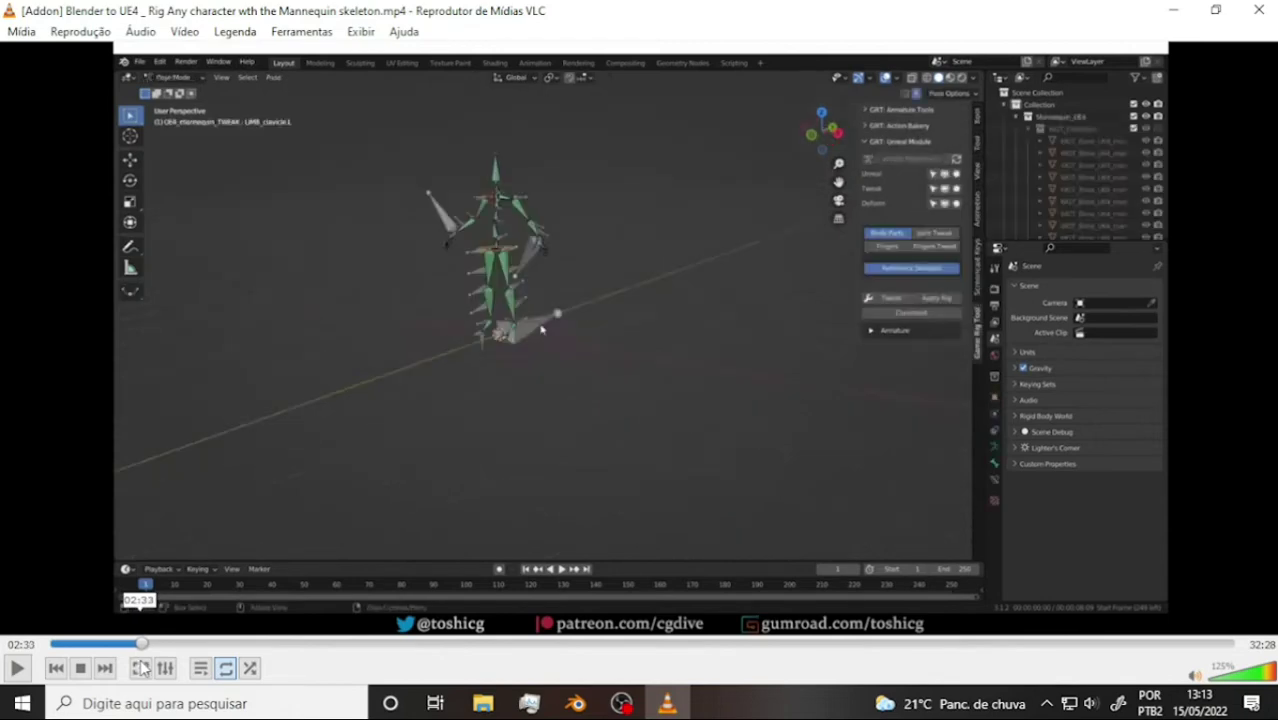
pyautogui.moveTo(141, 664); pyautogui.dragTo(203, 670)
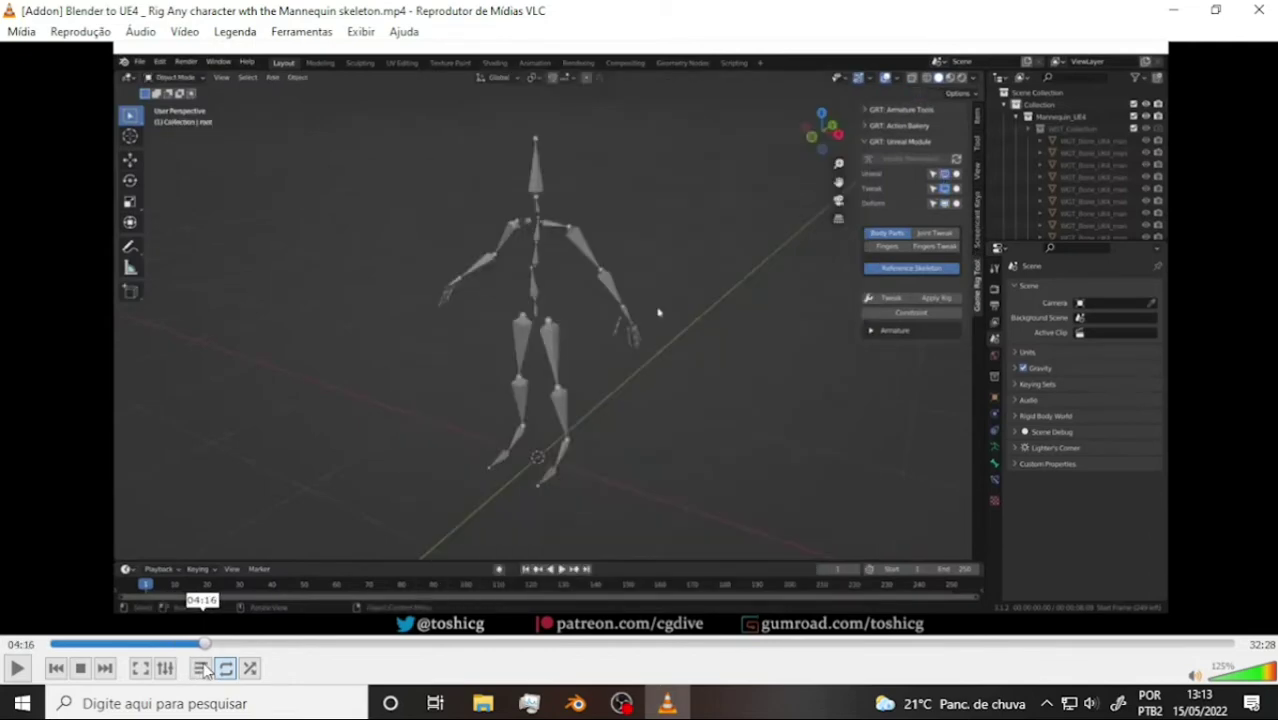
pyautogui.scroll(-1, 203, 670)
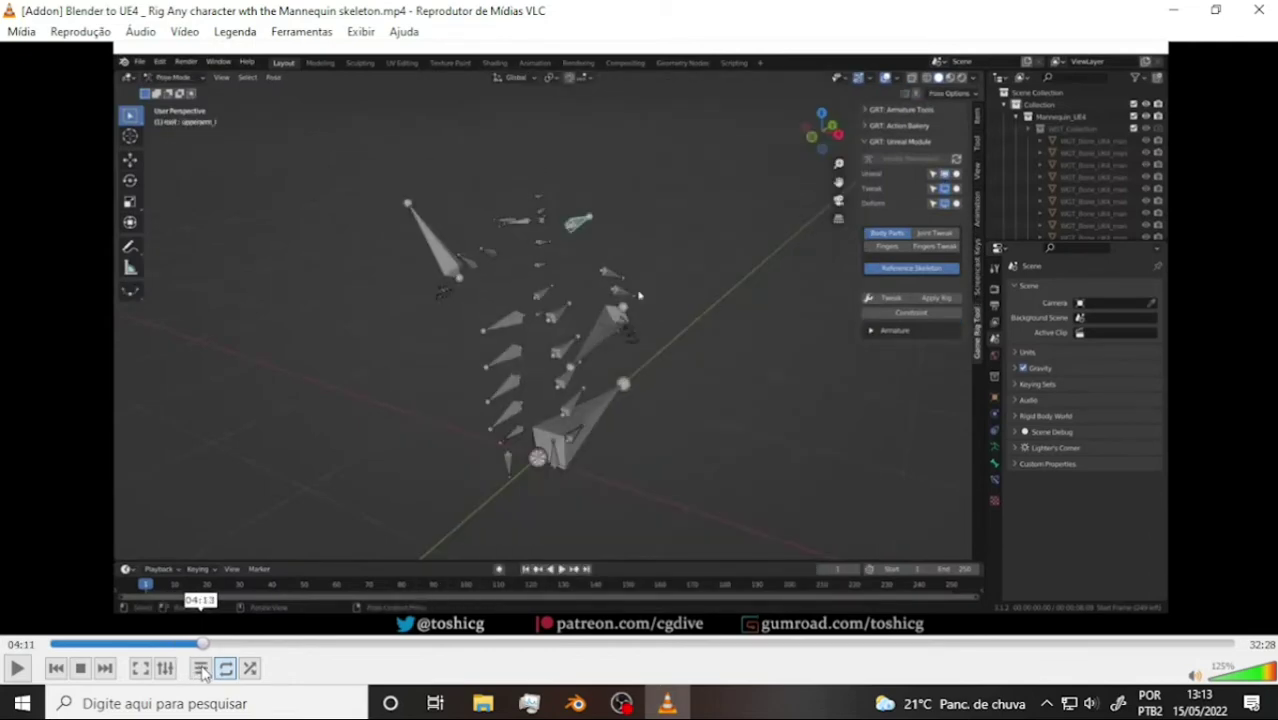
pyautogui.scroll(-1, 203, 670)
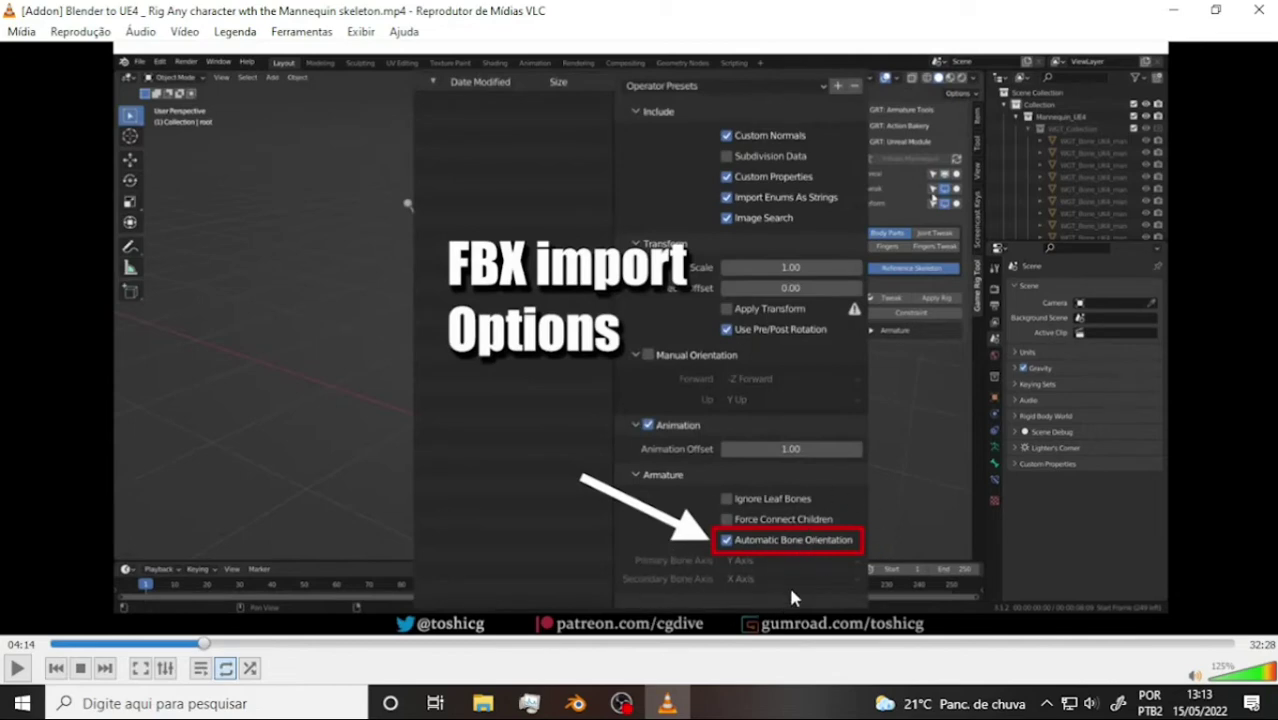
pyautogui.click(574, 705)
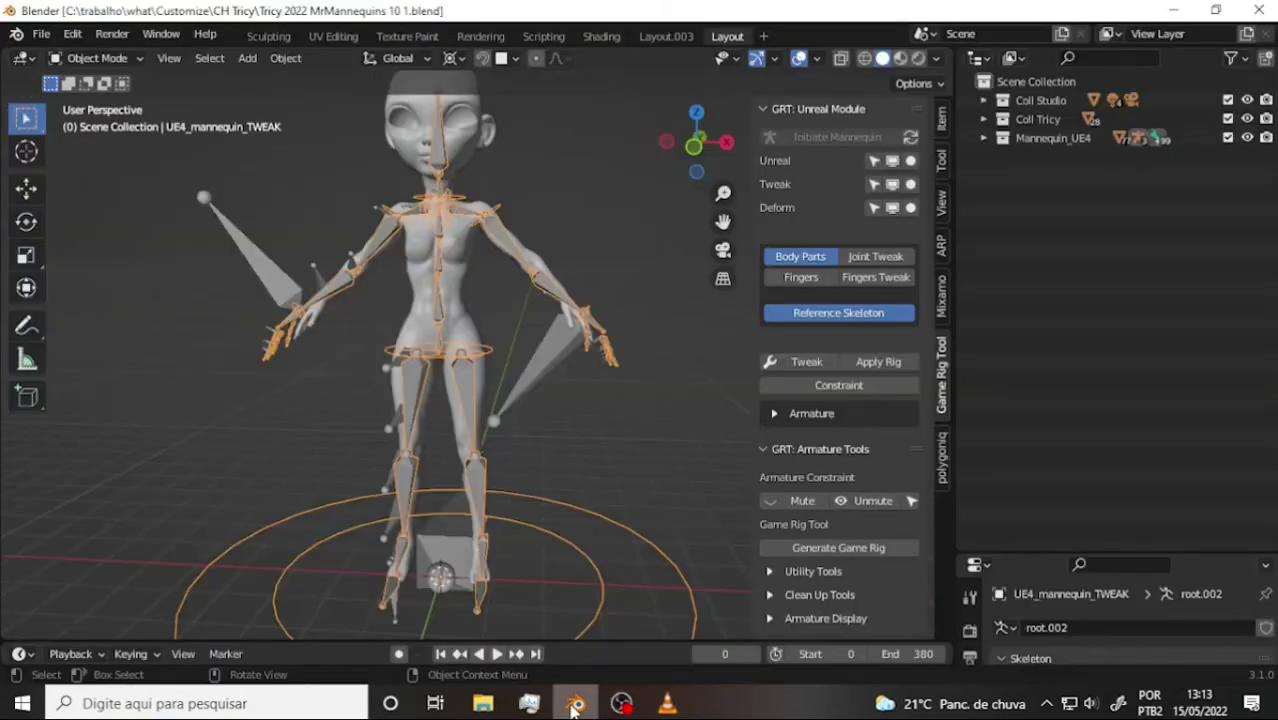
# Start a new General scene, delete the cube, light and camera, and choose File > Import > FBX.
pyautogui.click(41, 34)
pyautogui.moveTo(67, 56)
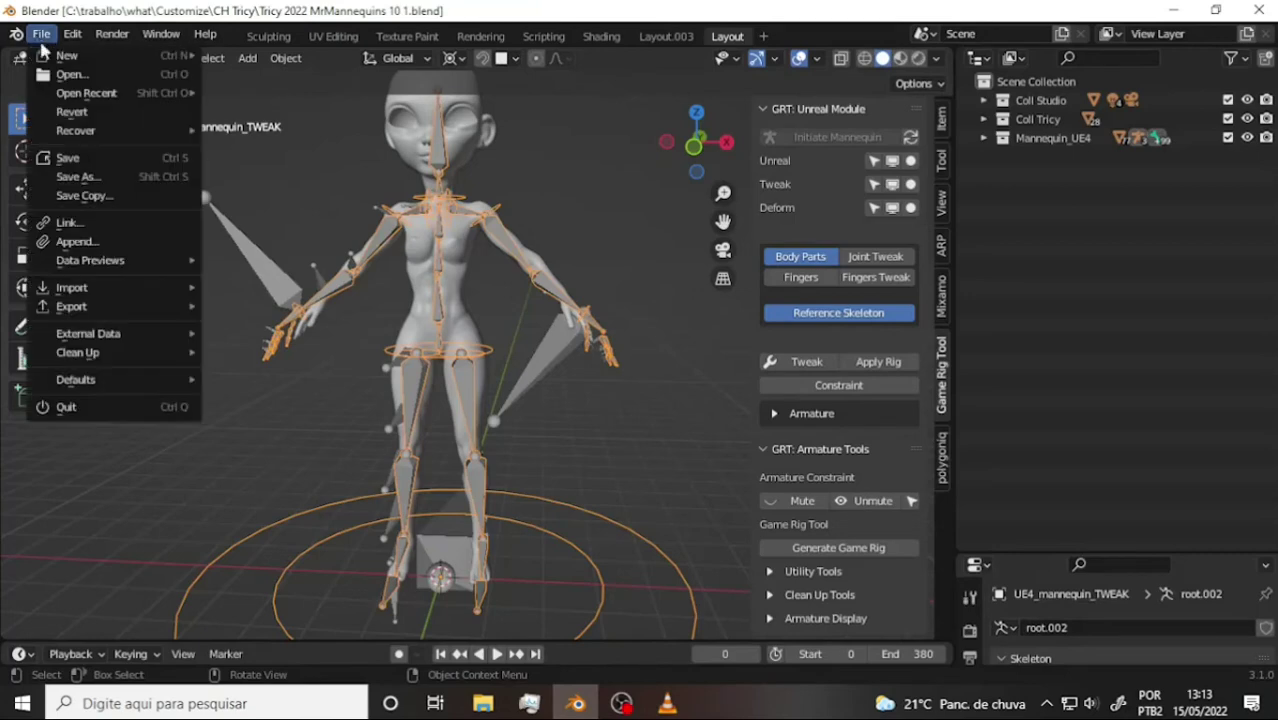
pyautogui.click(290, 52)
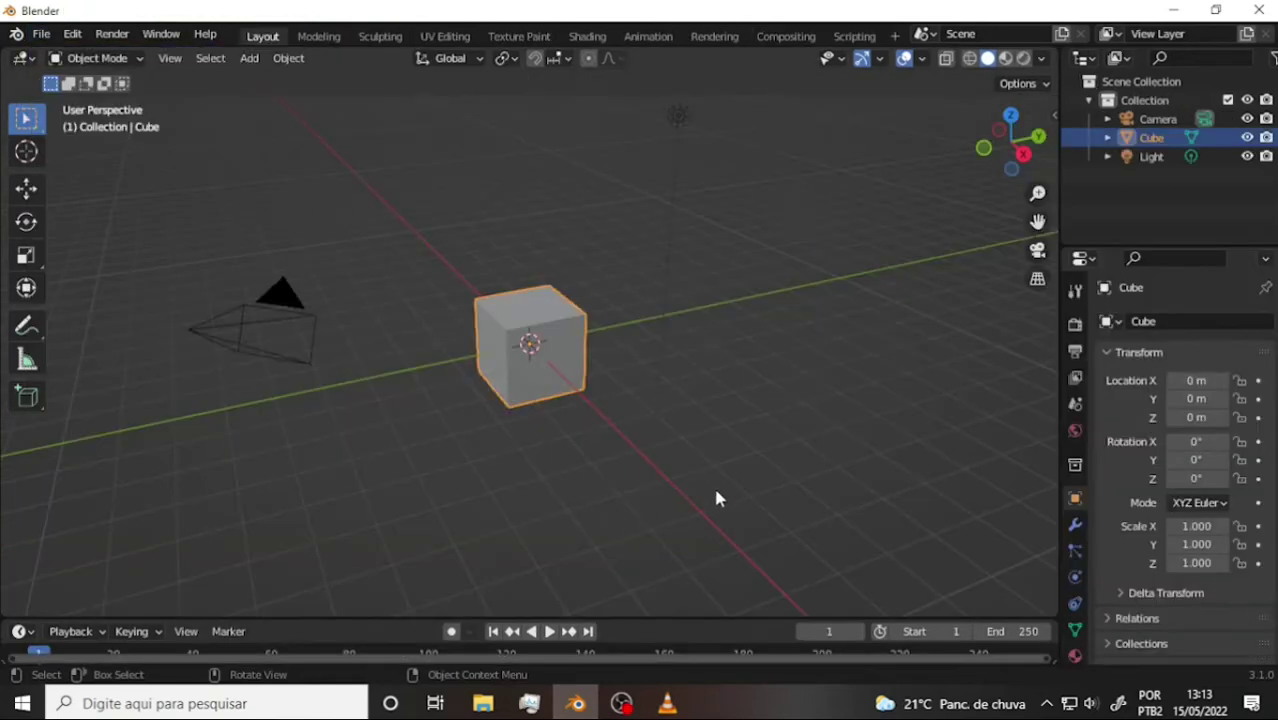
pyautogui.press('Delete')
pyautogui.click(676, 117)
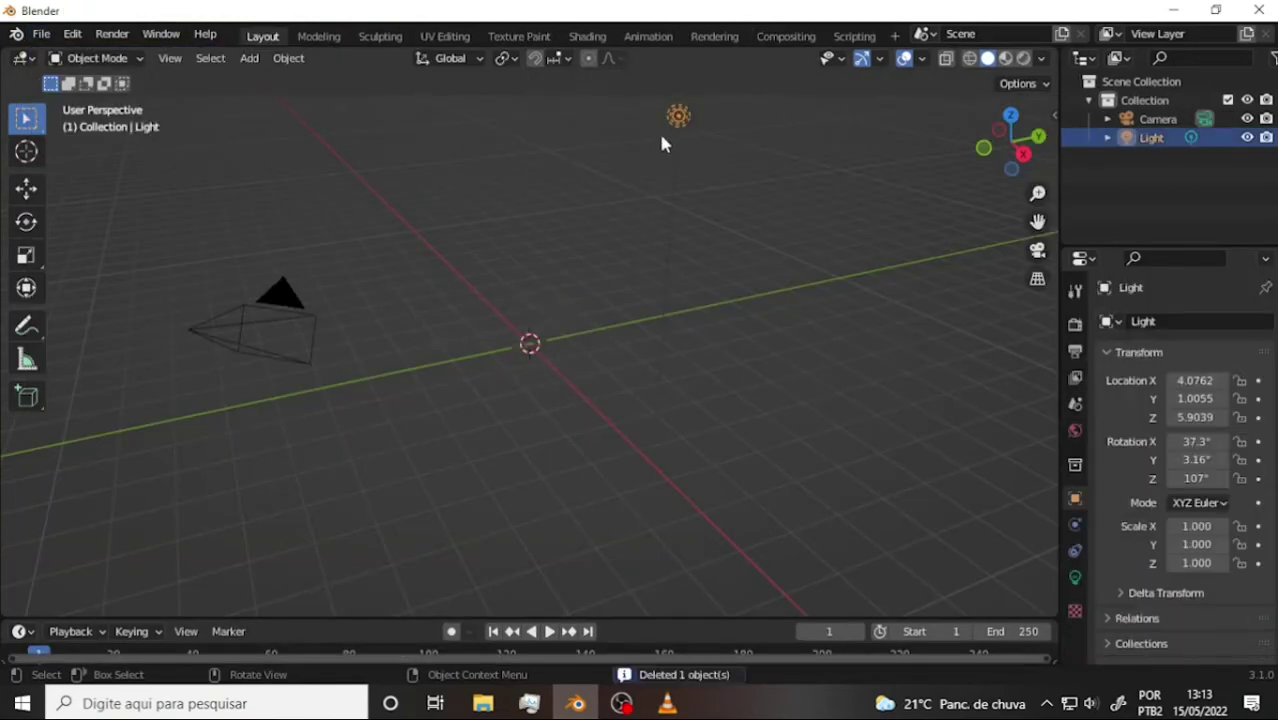
pyautogui.press('Delete')
pyautogui.click(300, 292)
pyautogui.press('Delete')
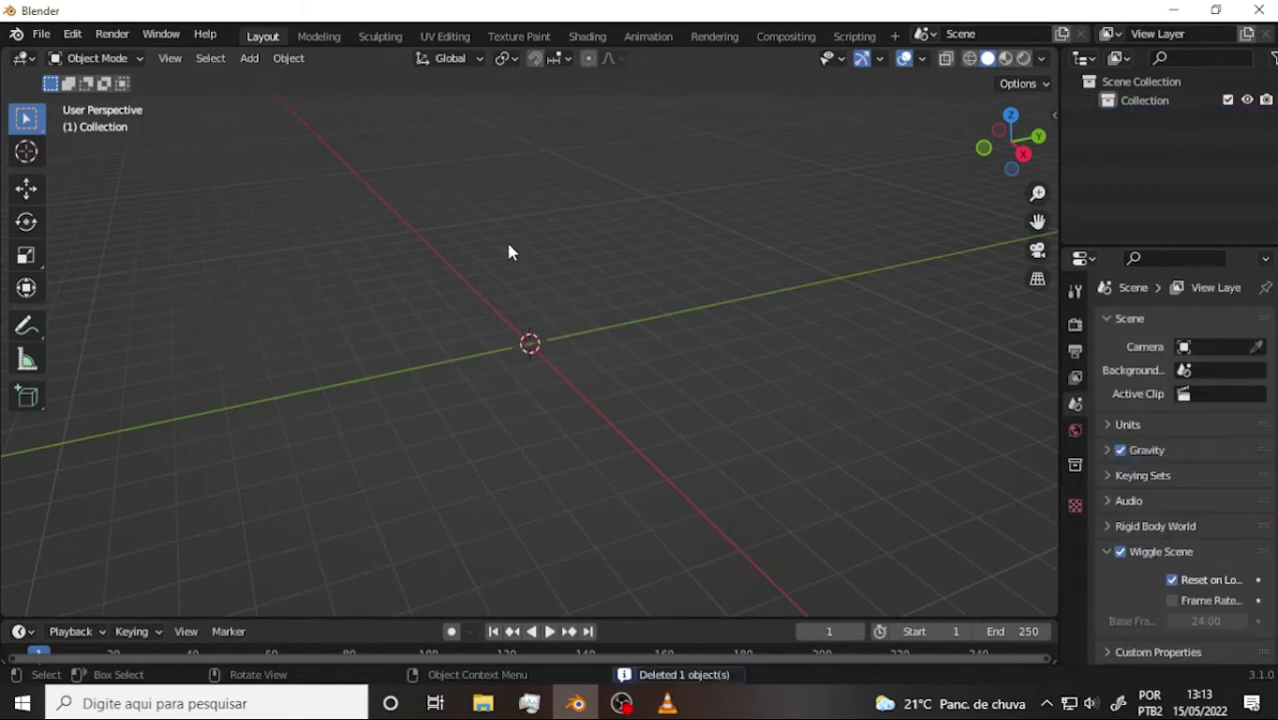
pyautogui.click(41, 34)
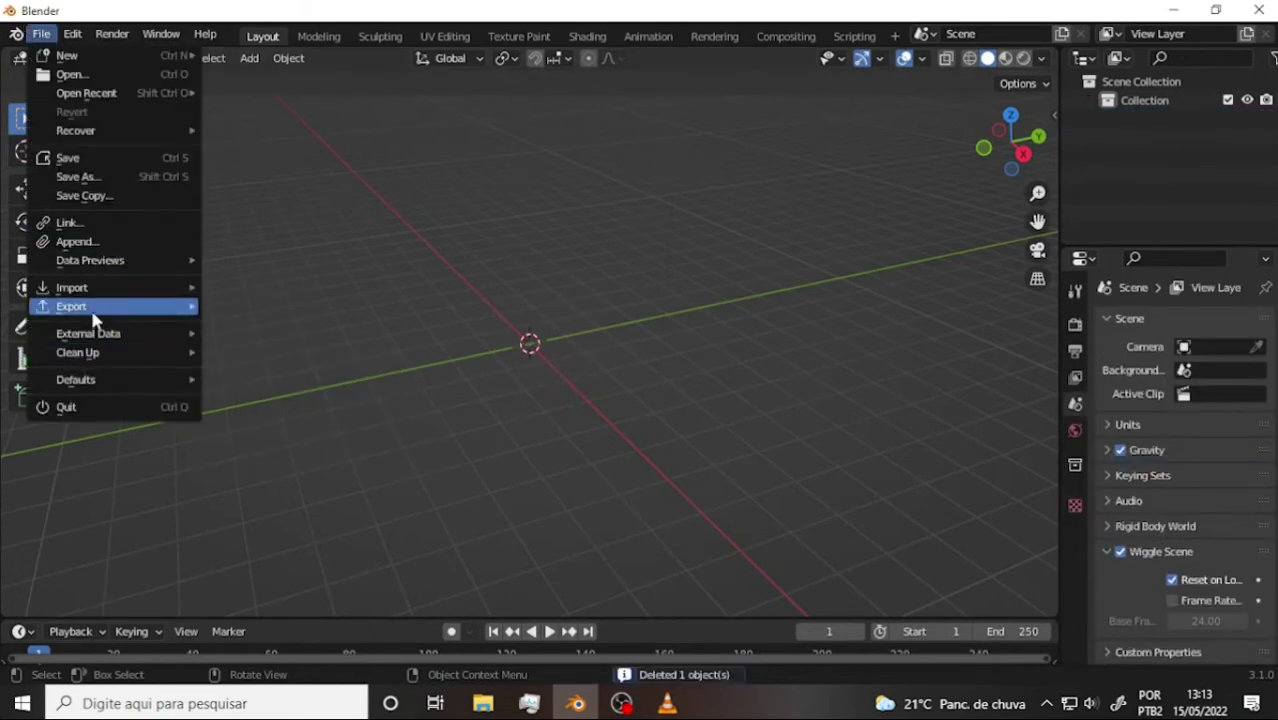
pyautogui.moveTo(72, 287)
pyautogui.click(308, 433)
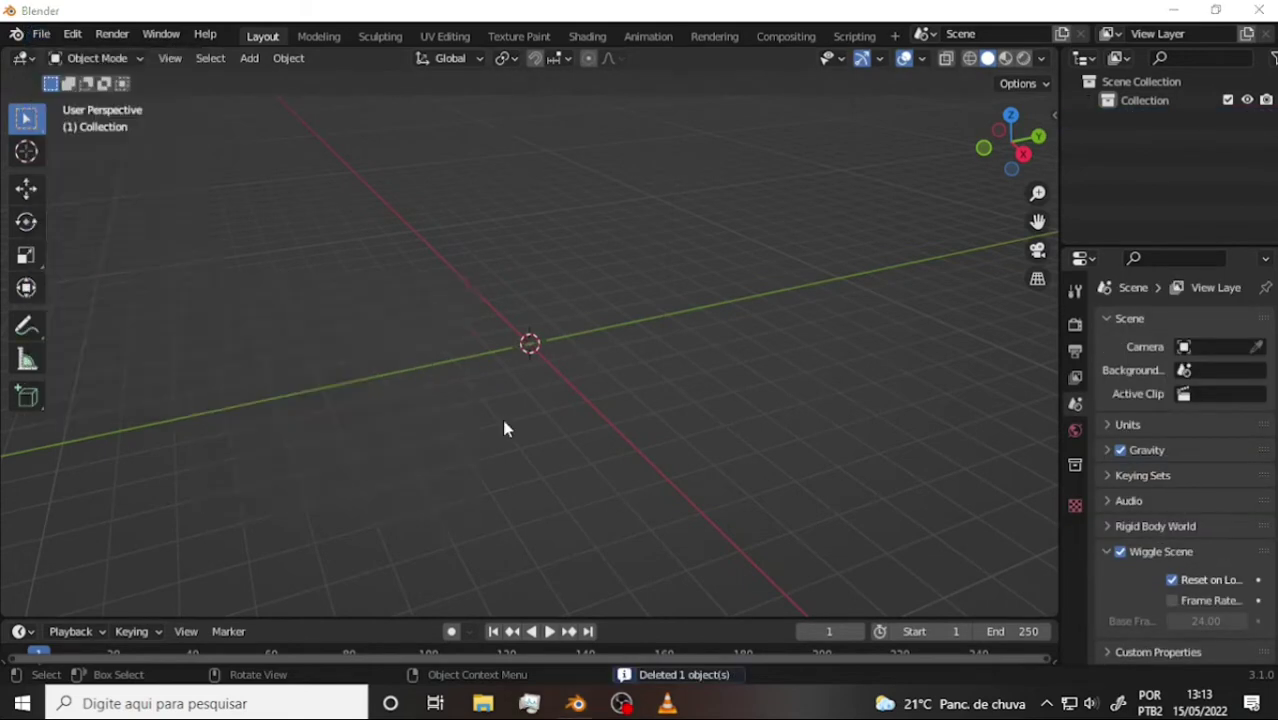
# Browse to C:\trabalho\what\Customize and import SKM_Quinn_Simple.FBX.
pyautogui.click(302, 133)
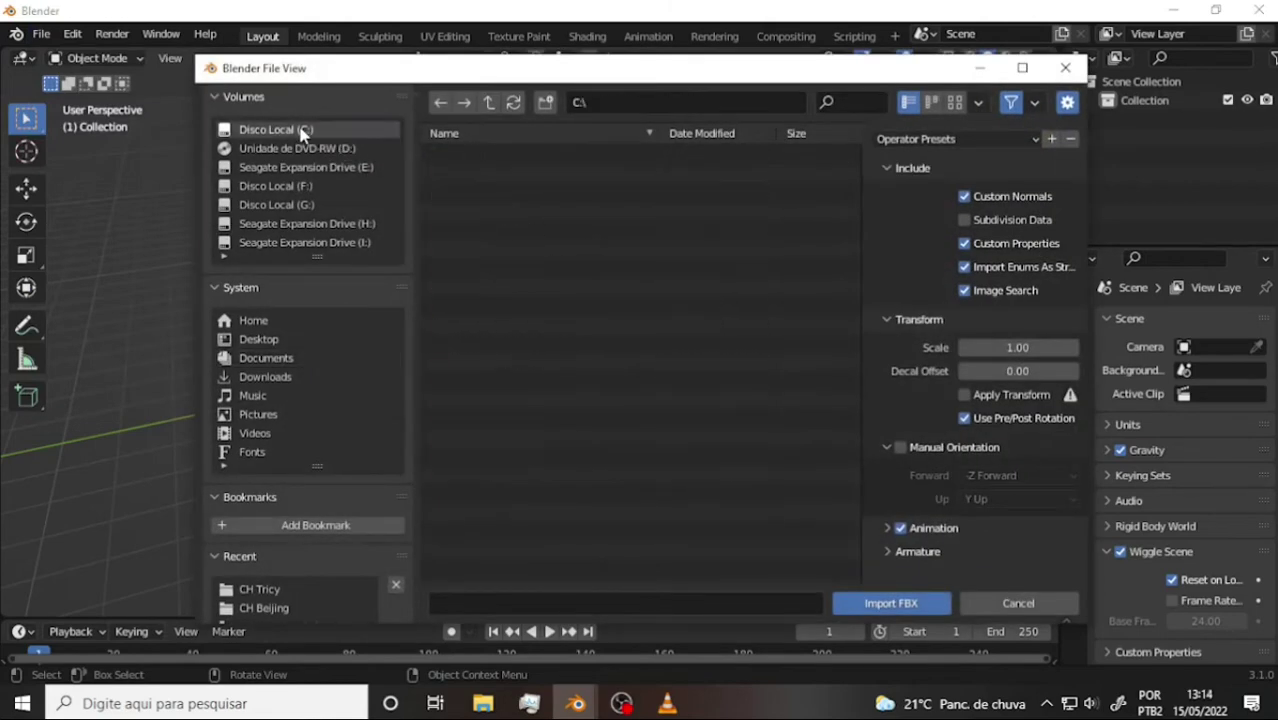
pyautogui.click(480, 310)
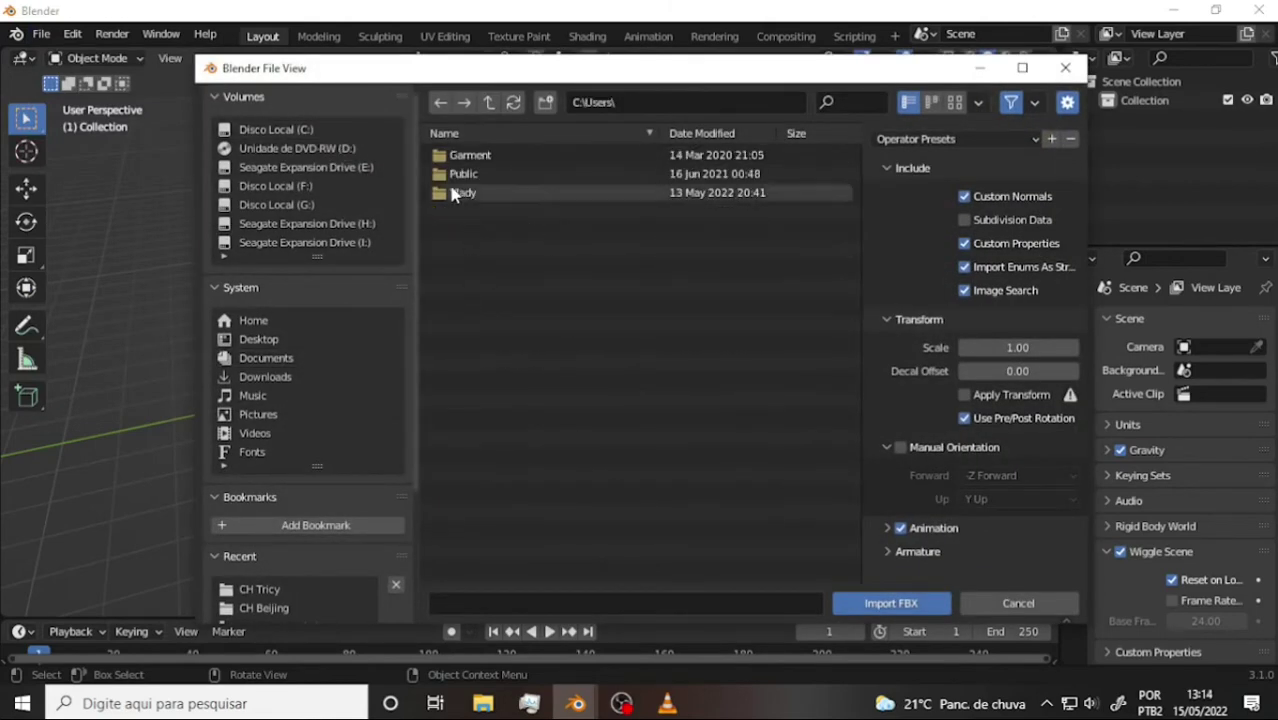
pyautogui.click(489, 102)
pyautogui.click(472, 289)
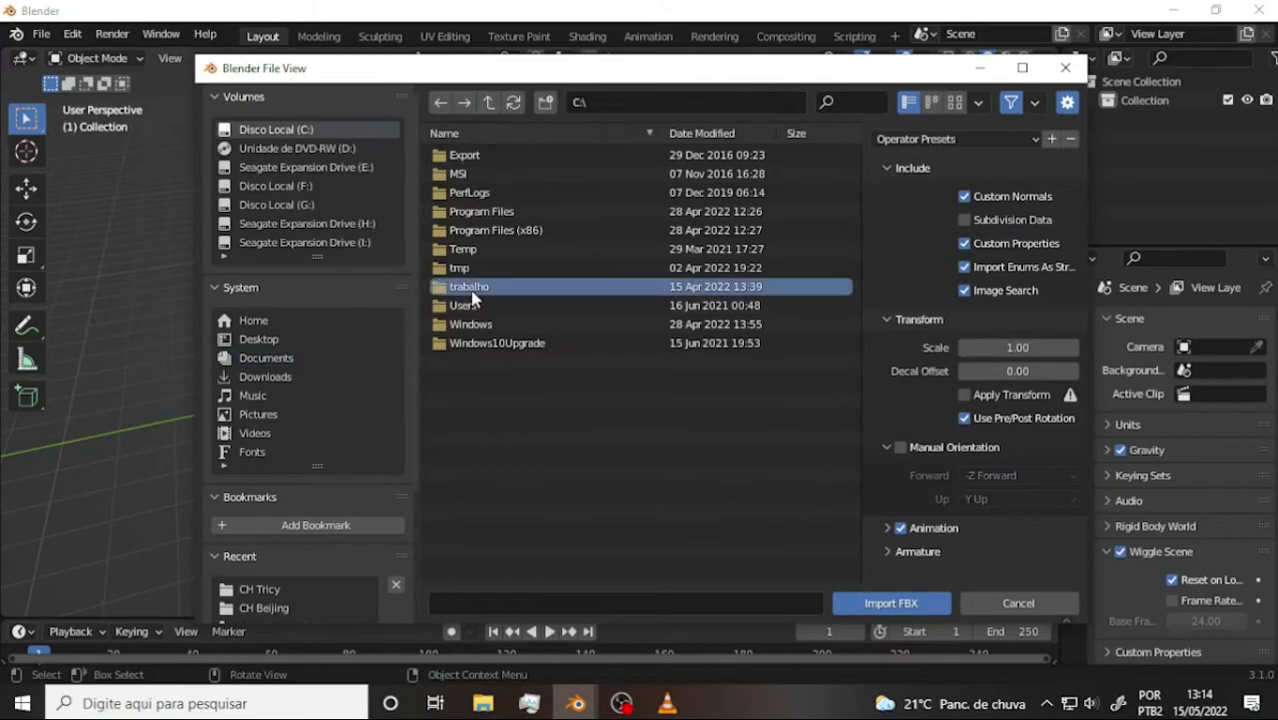
pyautogui.doubleClick(472, 289)
pyautogui.doubleClick(469, 270)
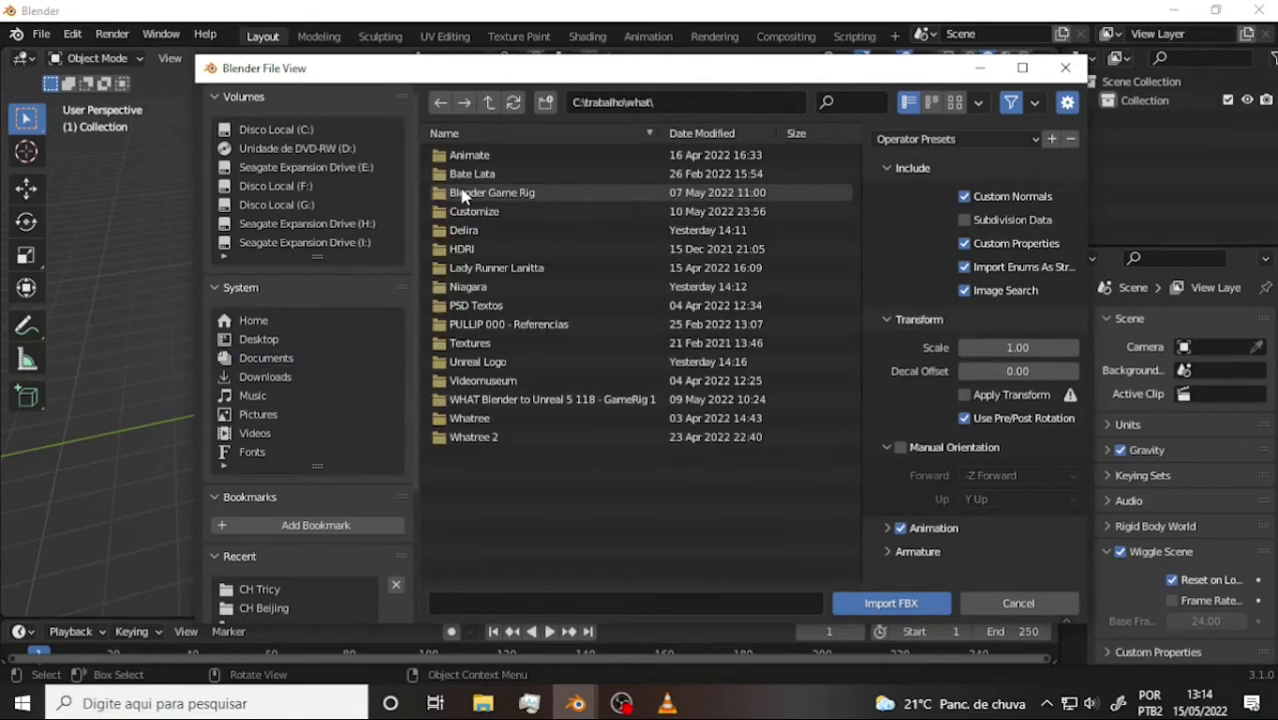
pyautogui.click(481, 213)
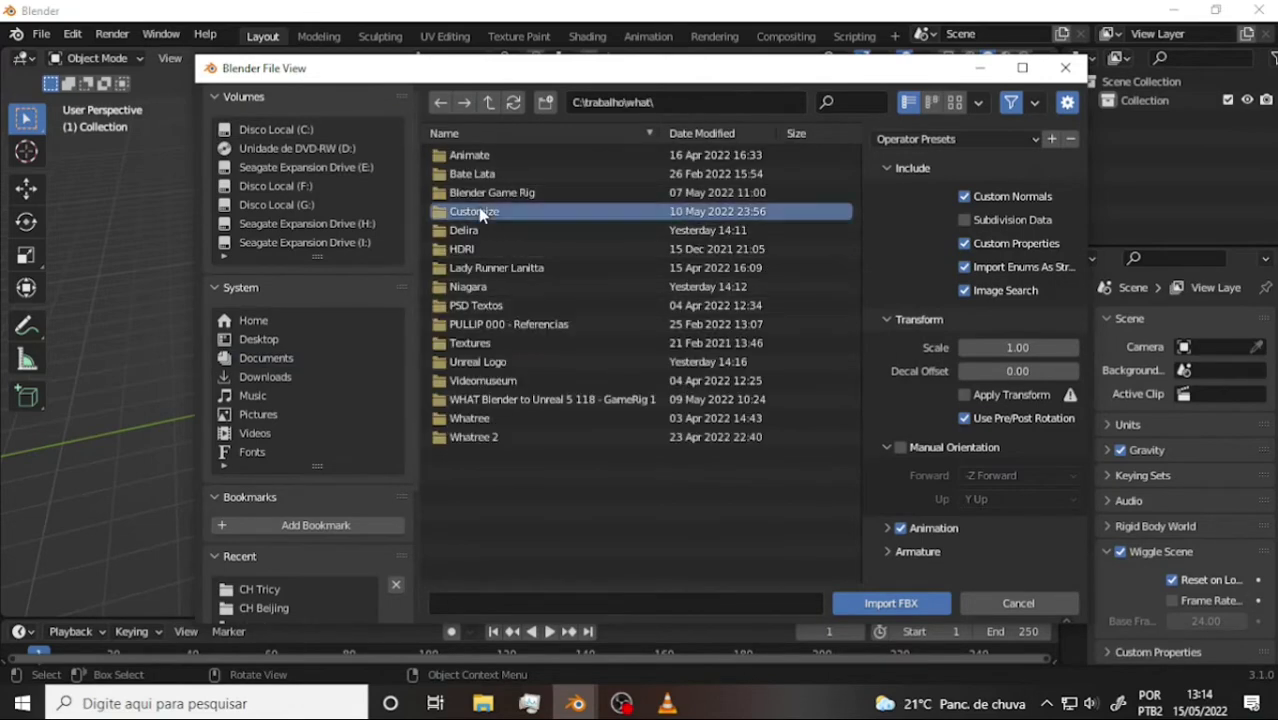
pyautogui.doubleClick(481, 213)
pyautogui.click(480, 364)
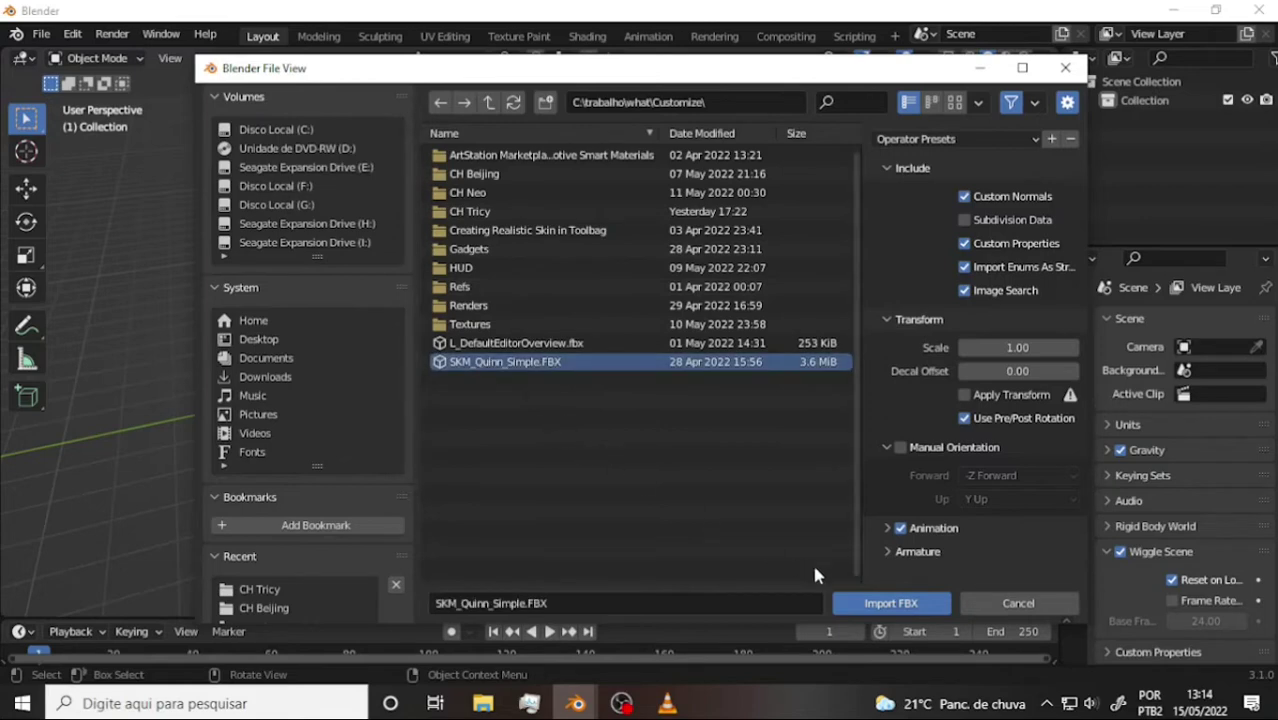
pyautogui.click(890, 603)
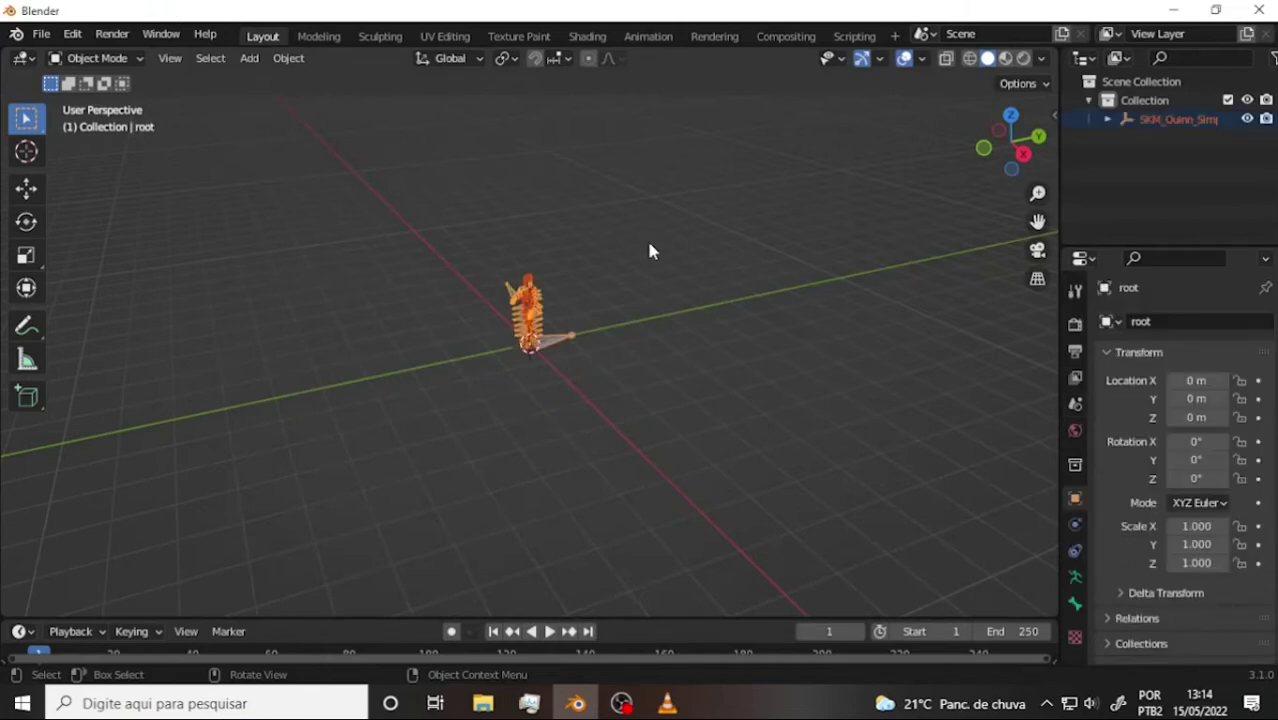
# Frame the whole imported character and deselect its mesh.
pyautogui.scroll(2, 646, 238)
pyautogui.scroll(3, 646, 238)
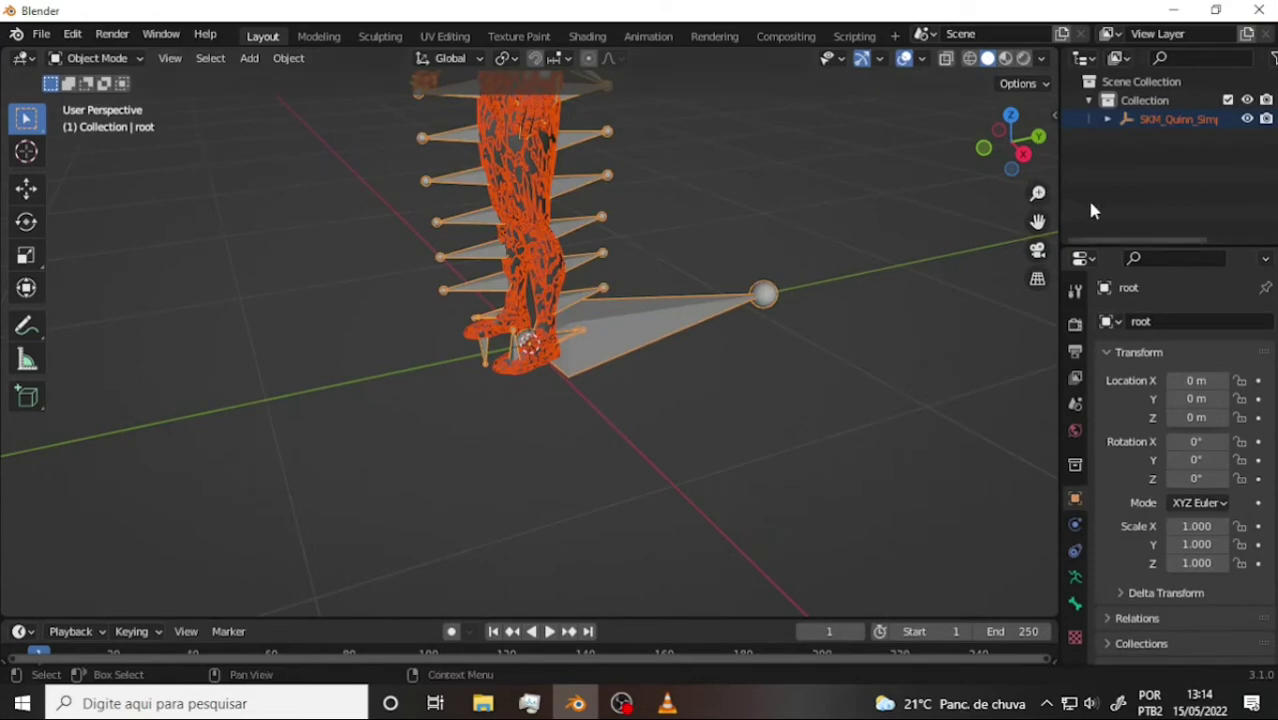
pyautogui.moveTo(1040, 221); pyautogui.dragTo(1040, 450)
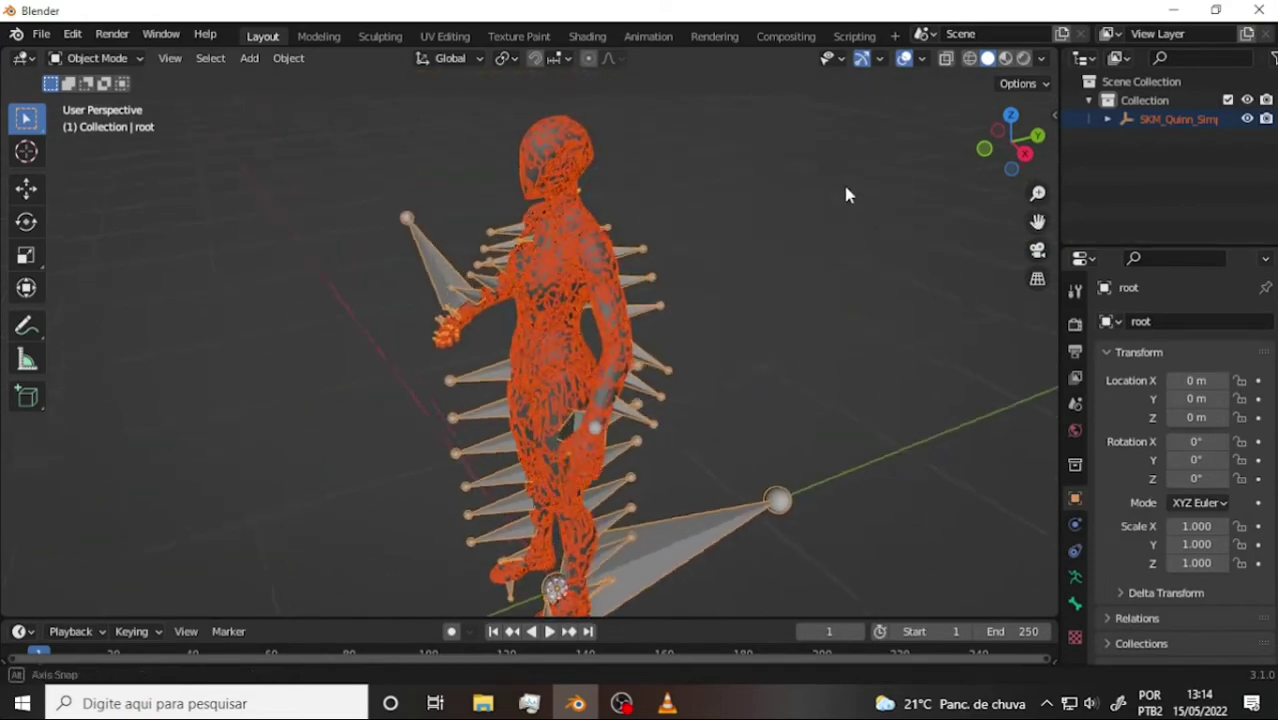
pyautogui.moveTo(842, 181)
pyautogui.mouseDown(button='middle')
pyautogui.moveTo(24, 187)
pyautogui.moveTo(966, 187)
pyautogui.mouseUp(button='middle')
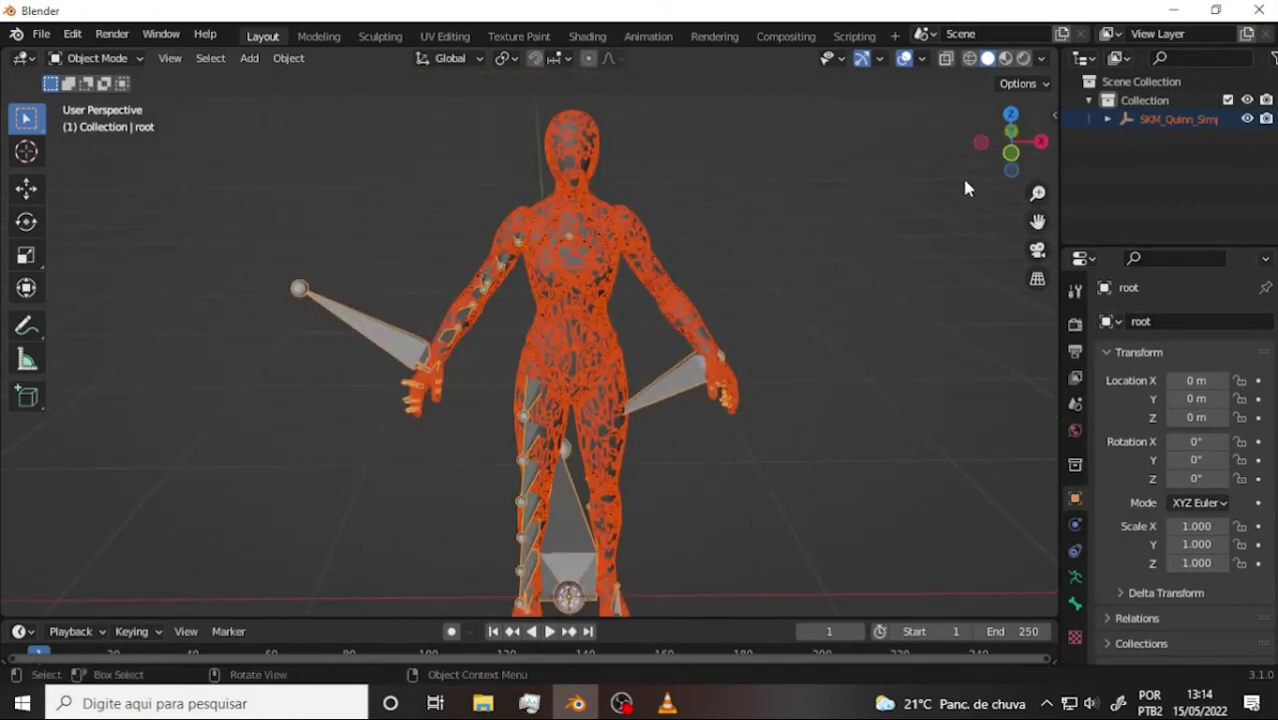
pyautogui.click(910, 197)
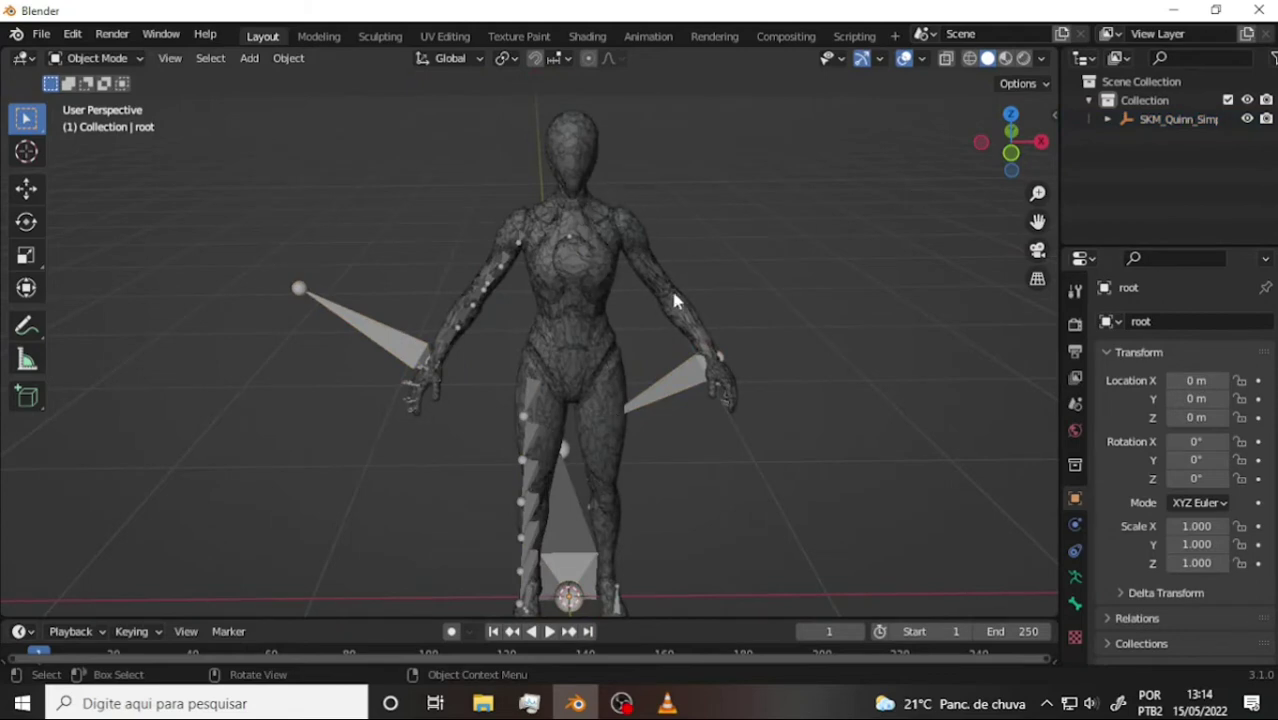
pyautogui.scroll(-2, 675, 303)
# Duplicate the LOD0, LOD2 and LOD1 meshes along X, placing the LOD1 copy left at X -89.741.
pyautogui.click(578, 367)
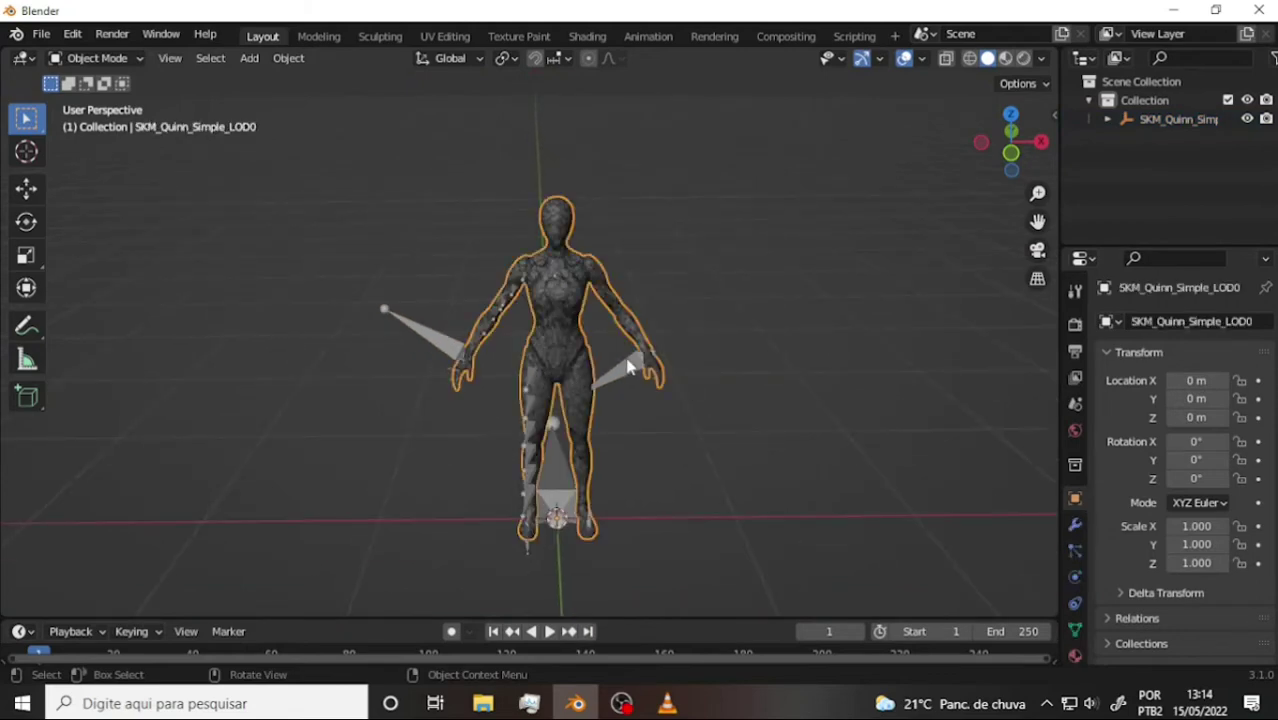
pyautogui.hotkey('shift', 'd')
pyautogui.press('x')
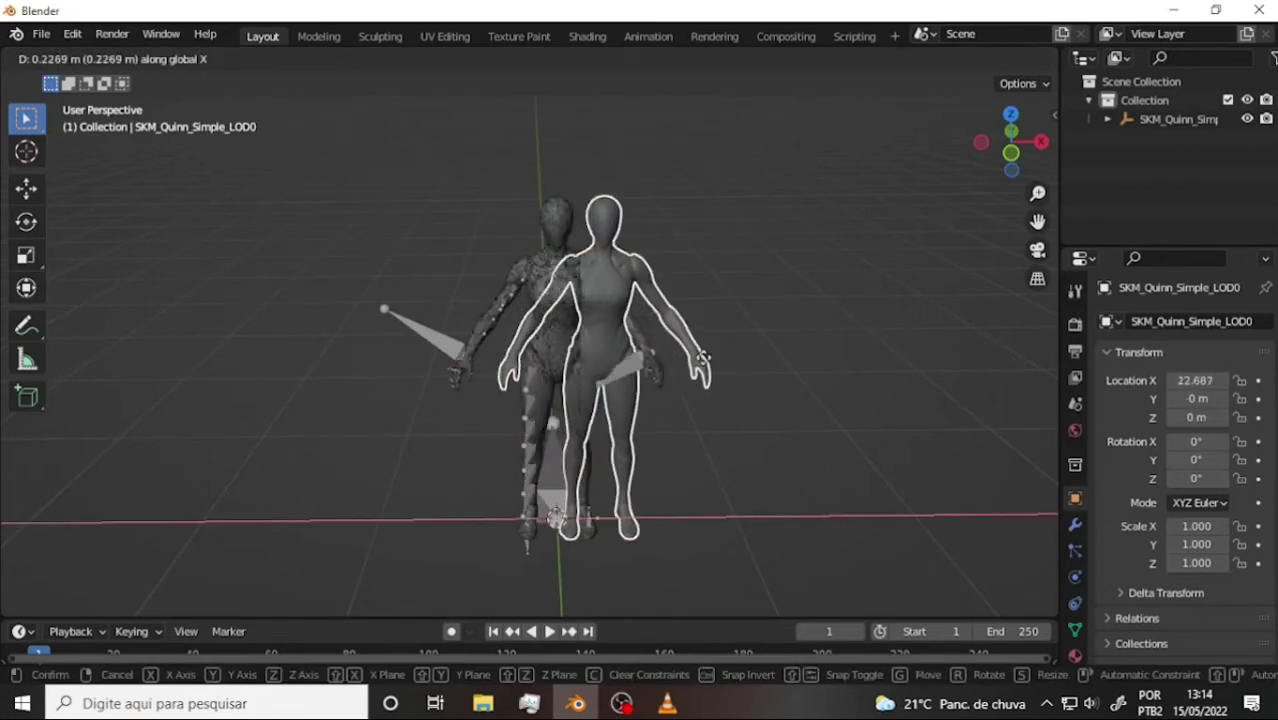
pyautogui.click(764, 356)
pyautogui.click(556, 322)
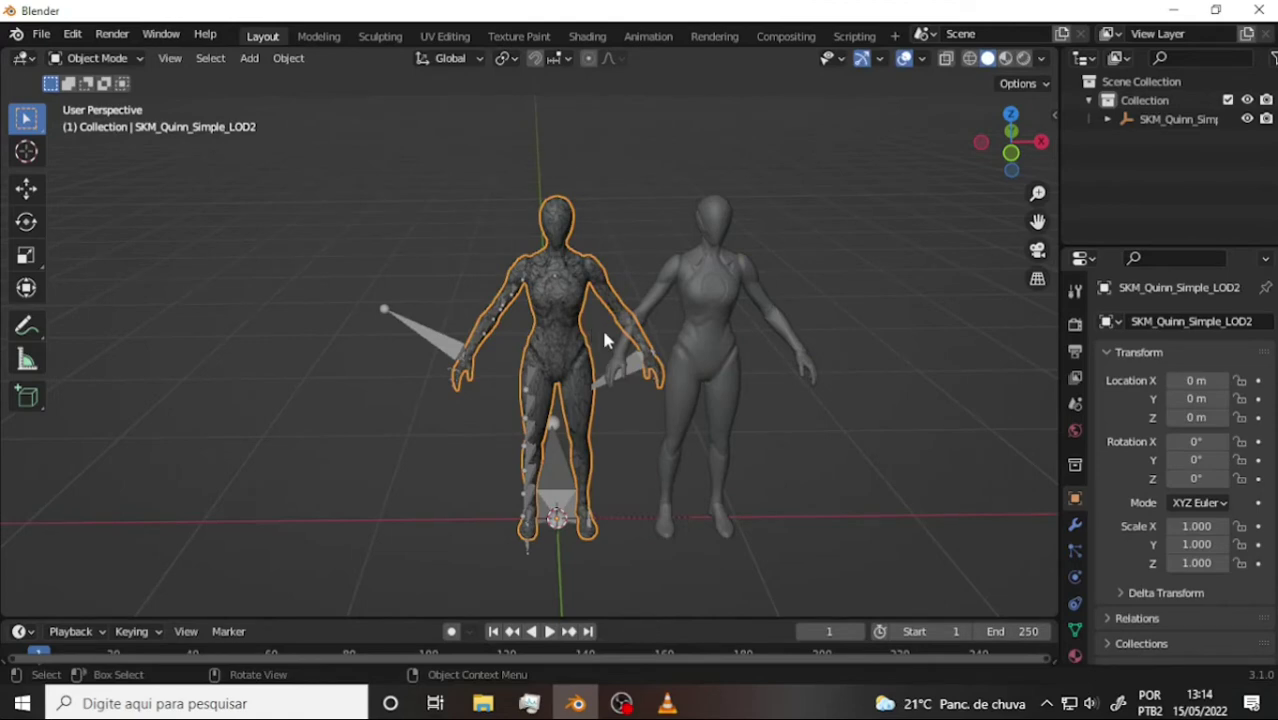
pyautogui.hotkey('shift', 'd')
pyautogui.press('x')
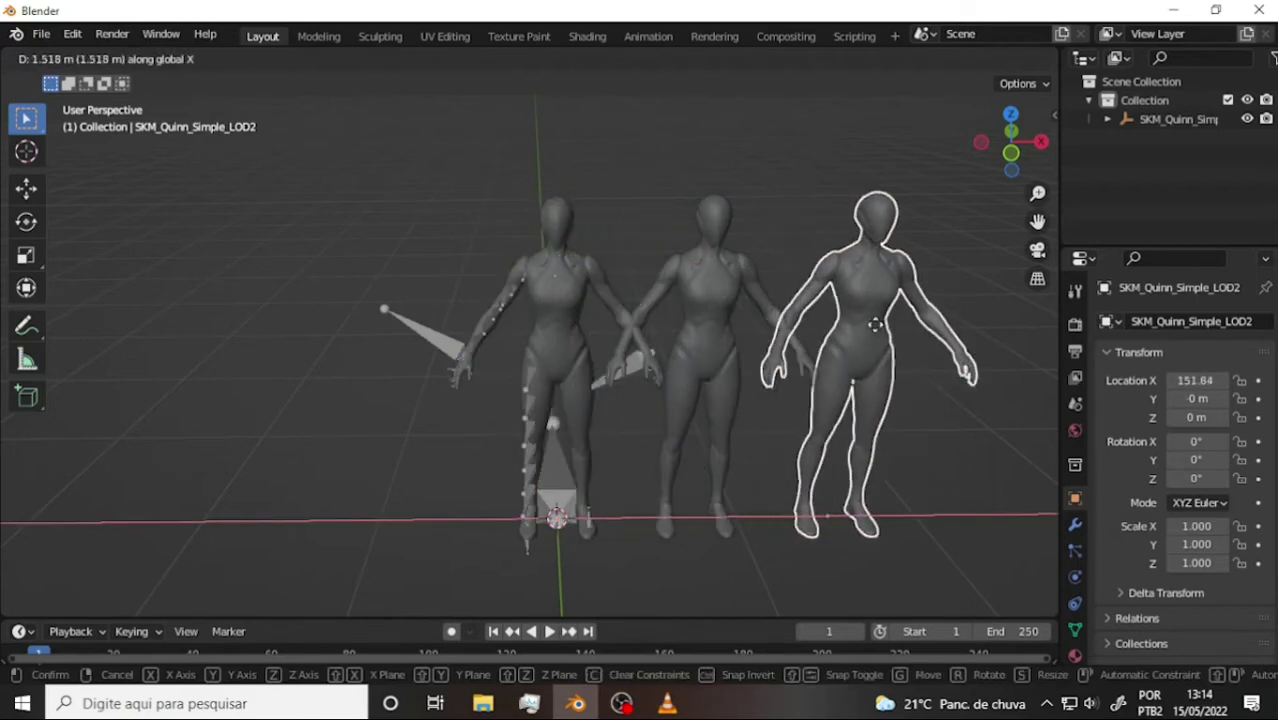
pyautogui.click(882, 330)
pyautogui.click(558, 318)
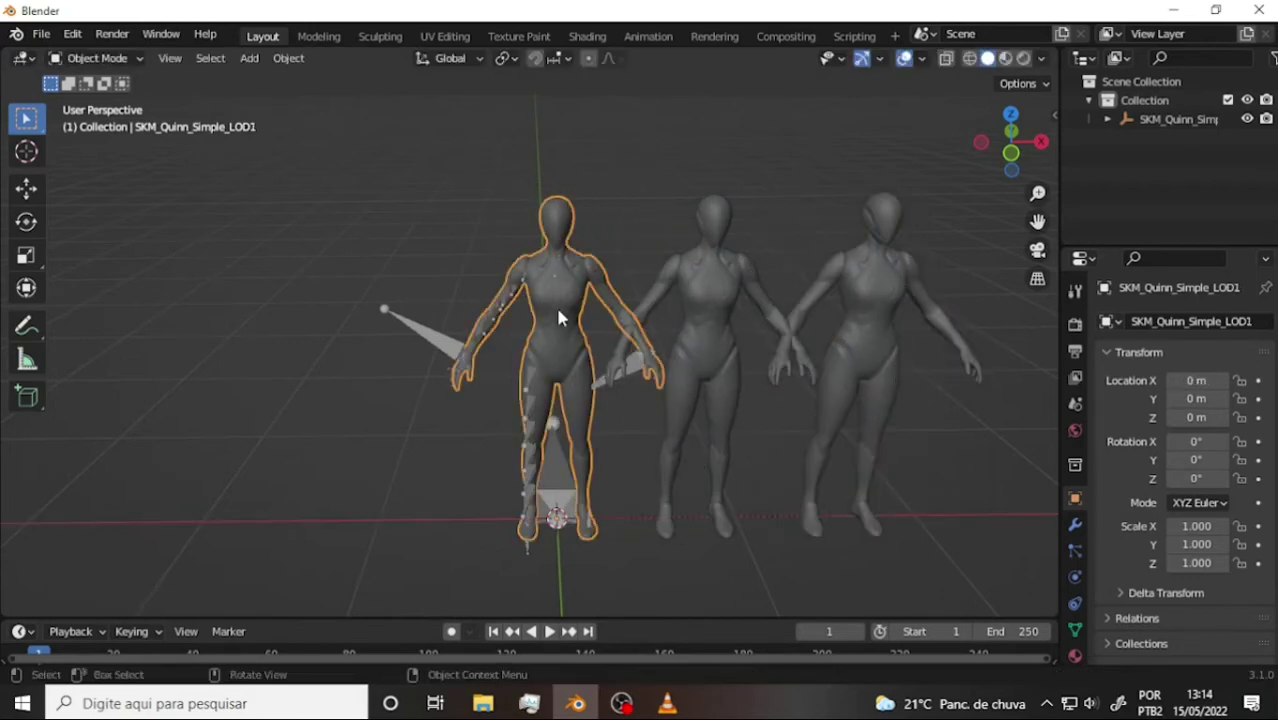
pyautogui.hotkey('shift', 'd')
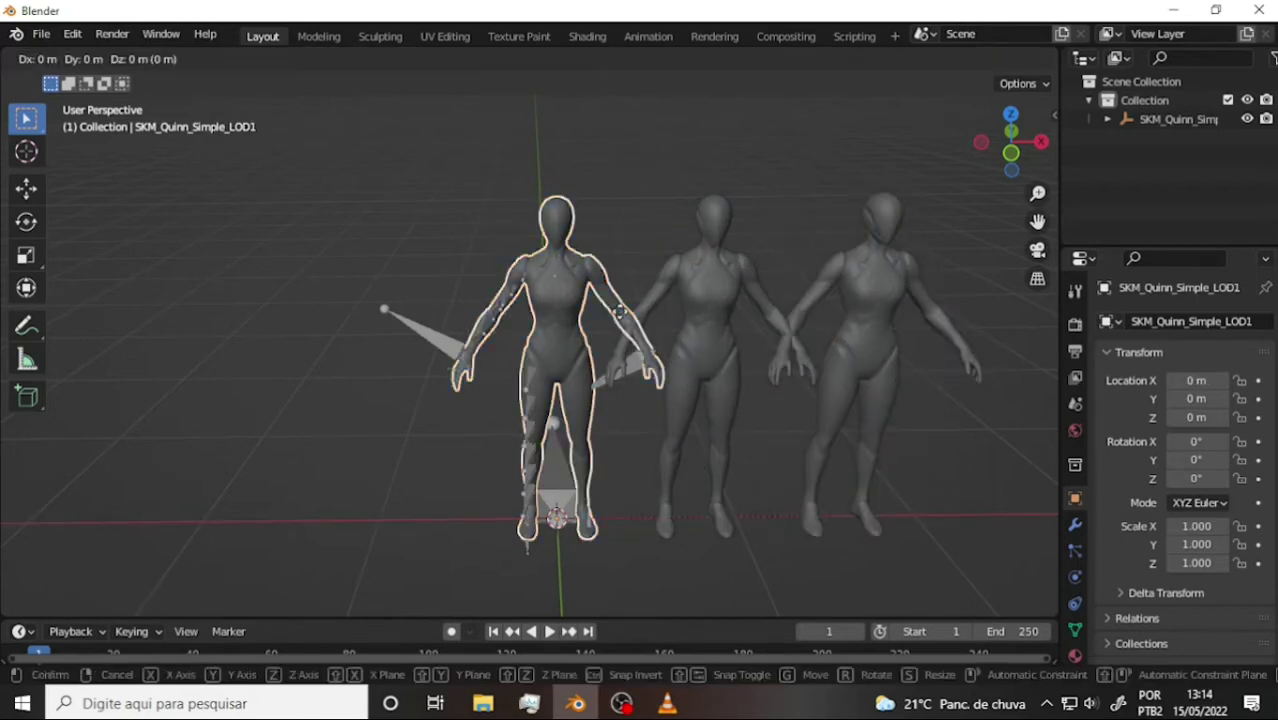
pyautogui.press('x')
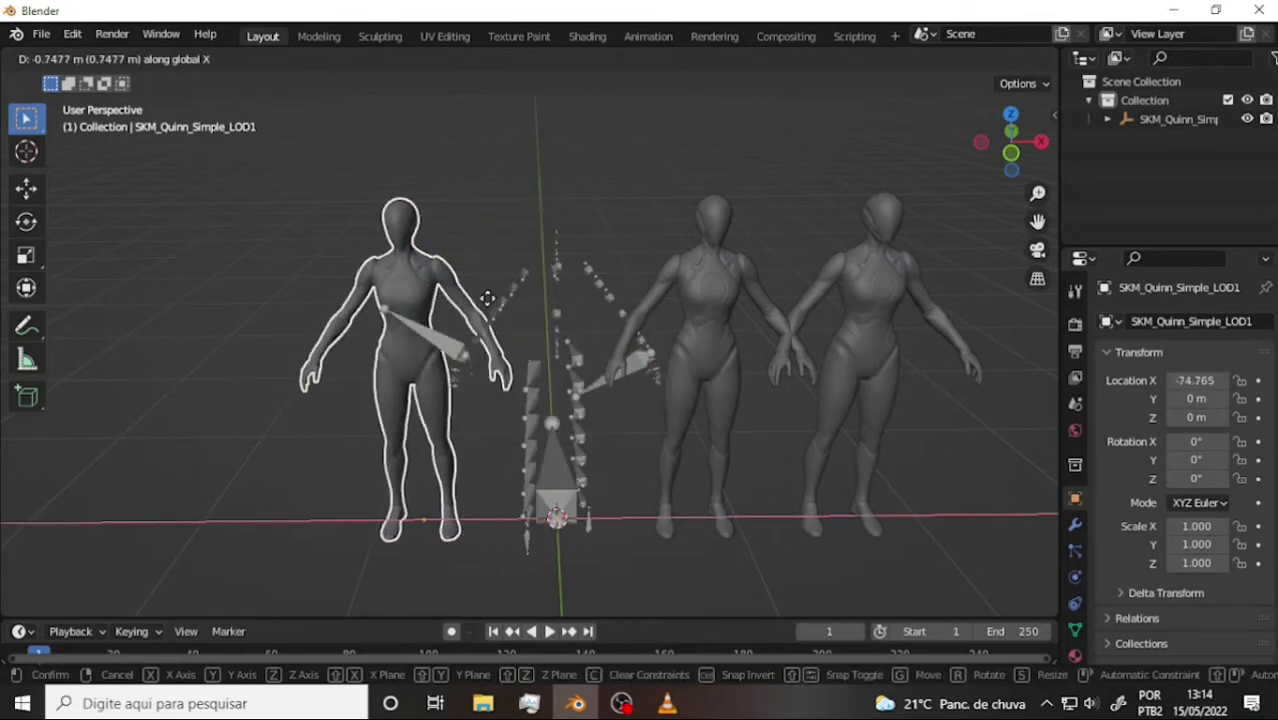
pyautogui.click(460, 288)
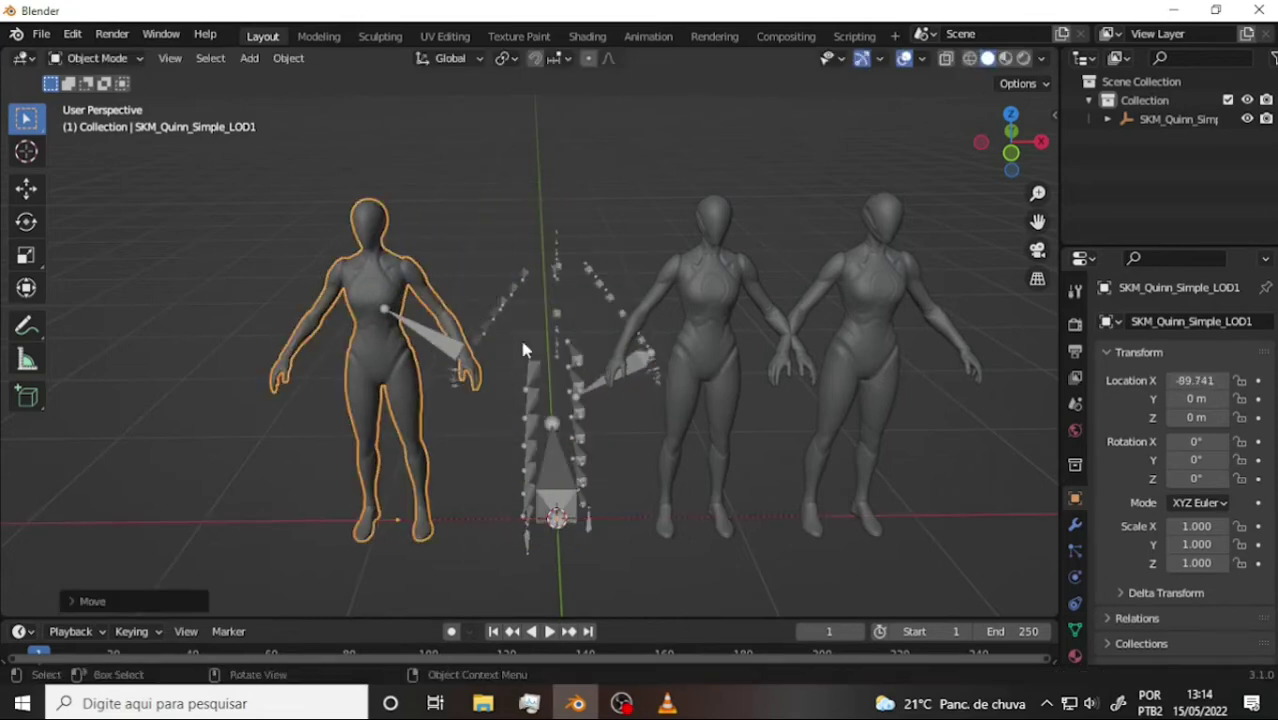
# Orbit and zoom around the spread-out figures to compare them from side and front.
pyautogui.scroll(5, 642, 282)
pyautogui.scroll(-3, 645, 279)
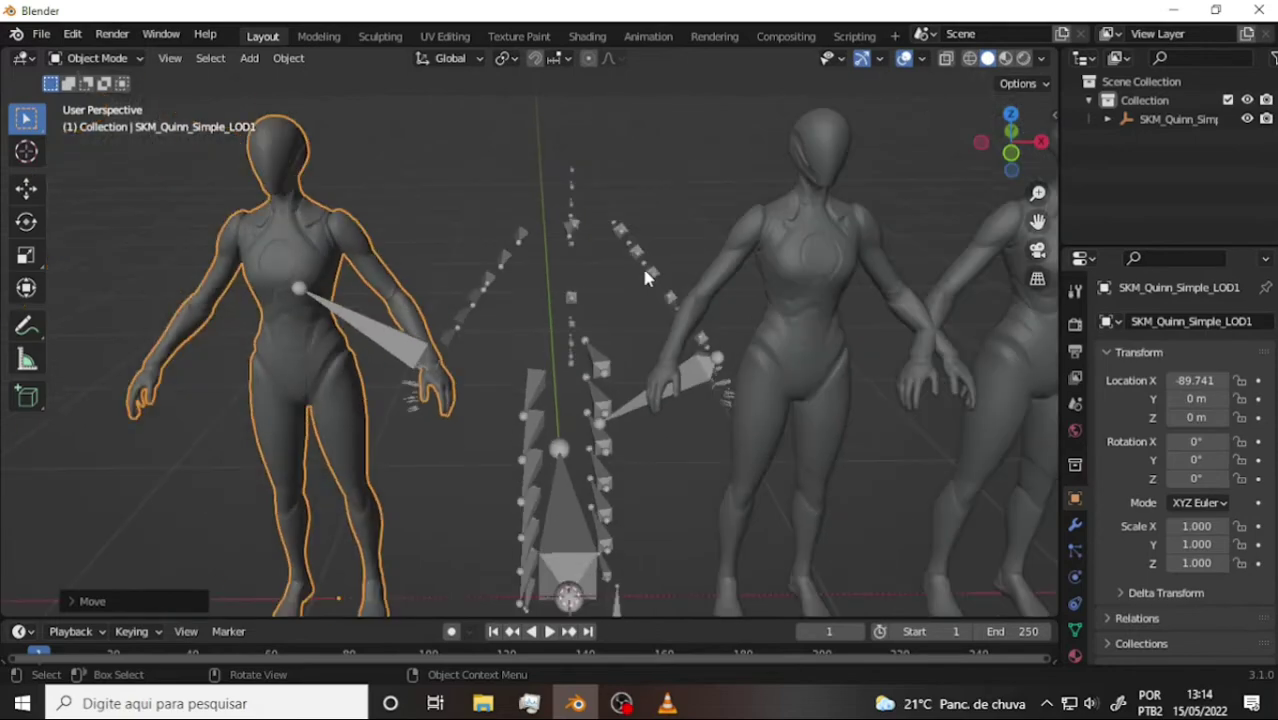
pyautogui.moveTo(699, 256)
pyautogui.mouseDown(button='middle')
pyautogui.moveTo(548, 241)
pyautogui.moveTo(645, 285)
pyautogui.moveTo(613, 277)
pyautogui.moveTo(940, 250)
pyautogui.mouseUp(button='middle')
pyautogui.scroll(-3, 573, 240)
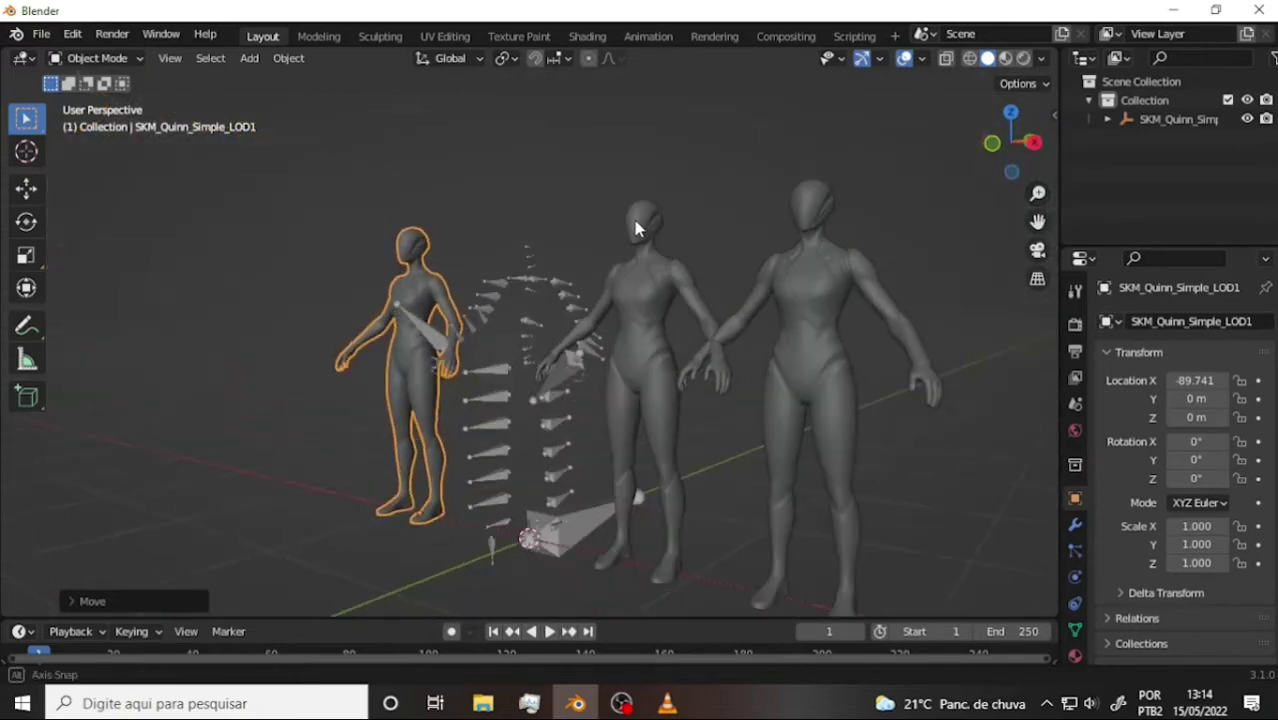
pyautogui.moveTo(1037, 221); pyautogui.dragTo(1010, 215)
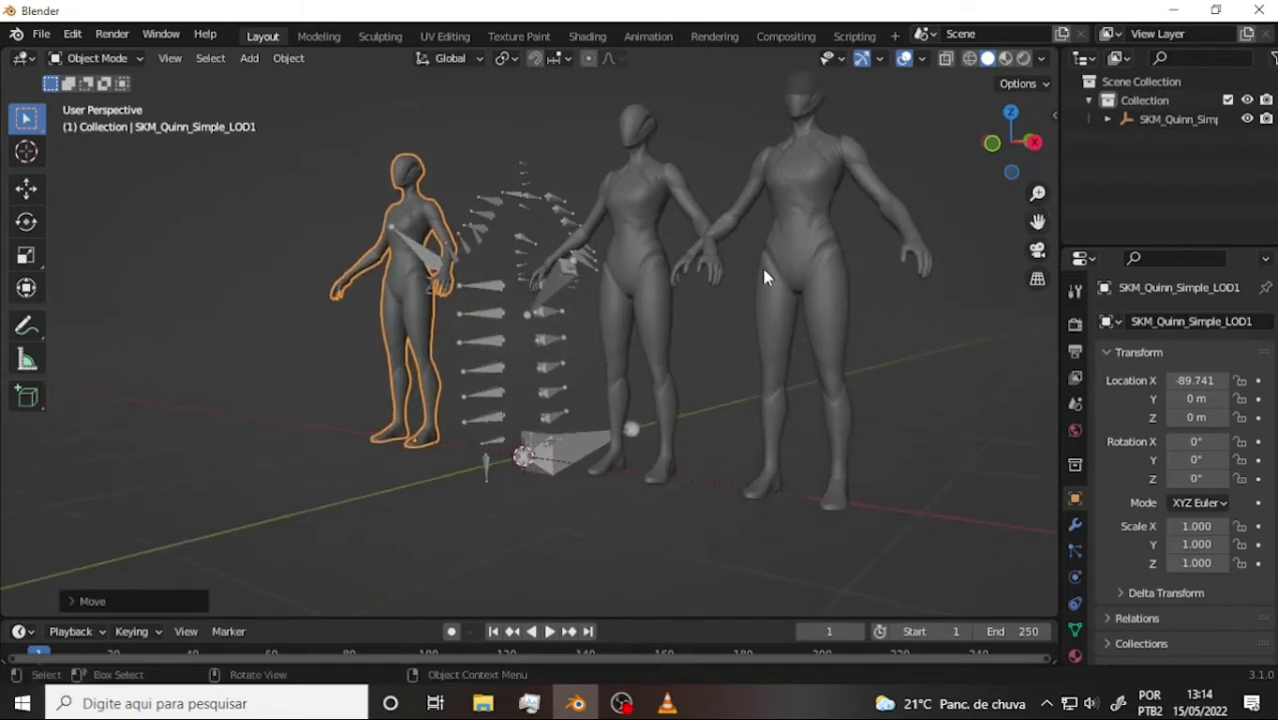
pyautogui.scroll(5, 764, 277)
pyautogui.scroll(-5, 764, 277)
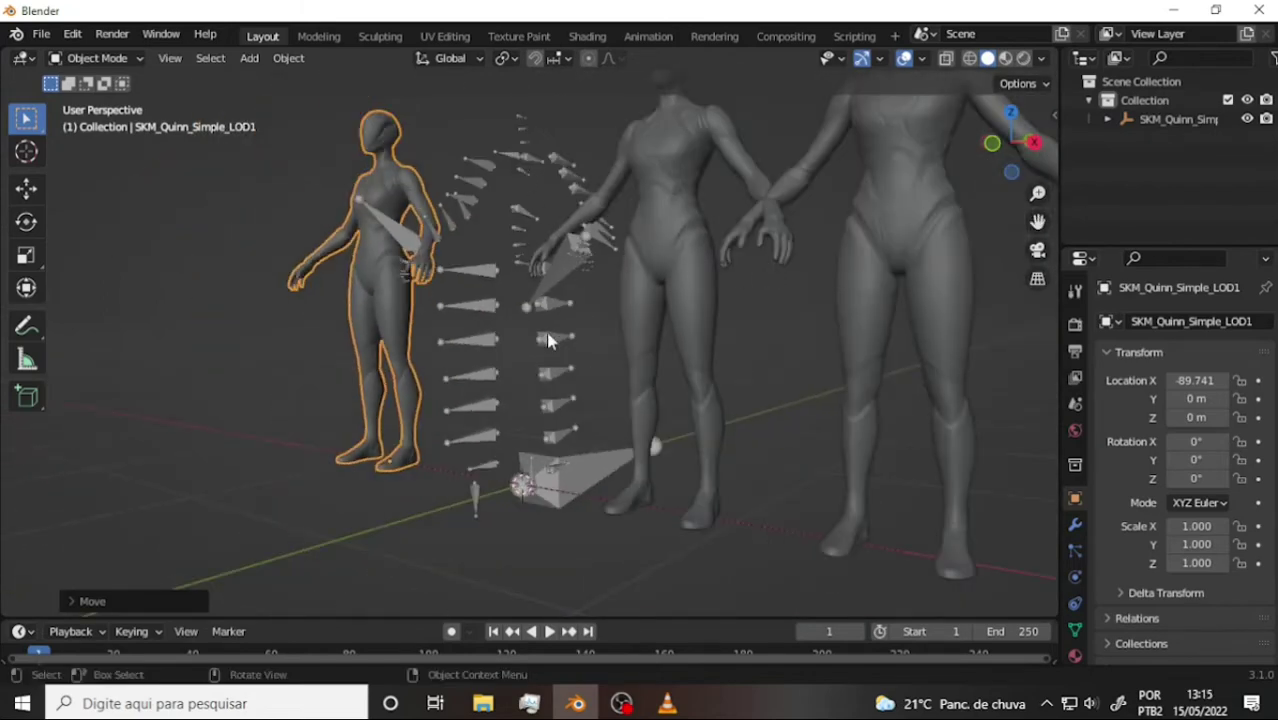
pyautogui.moveTo(592, 342)
pyautogui.mouseDown(button='middle')
pyautogui.moveTo(775, 361)
pyautogui.moveTo(600, 323)
pyautogui.mouseUp(button='middle')
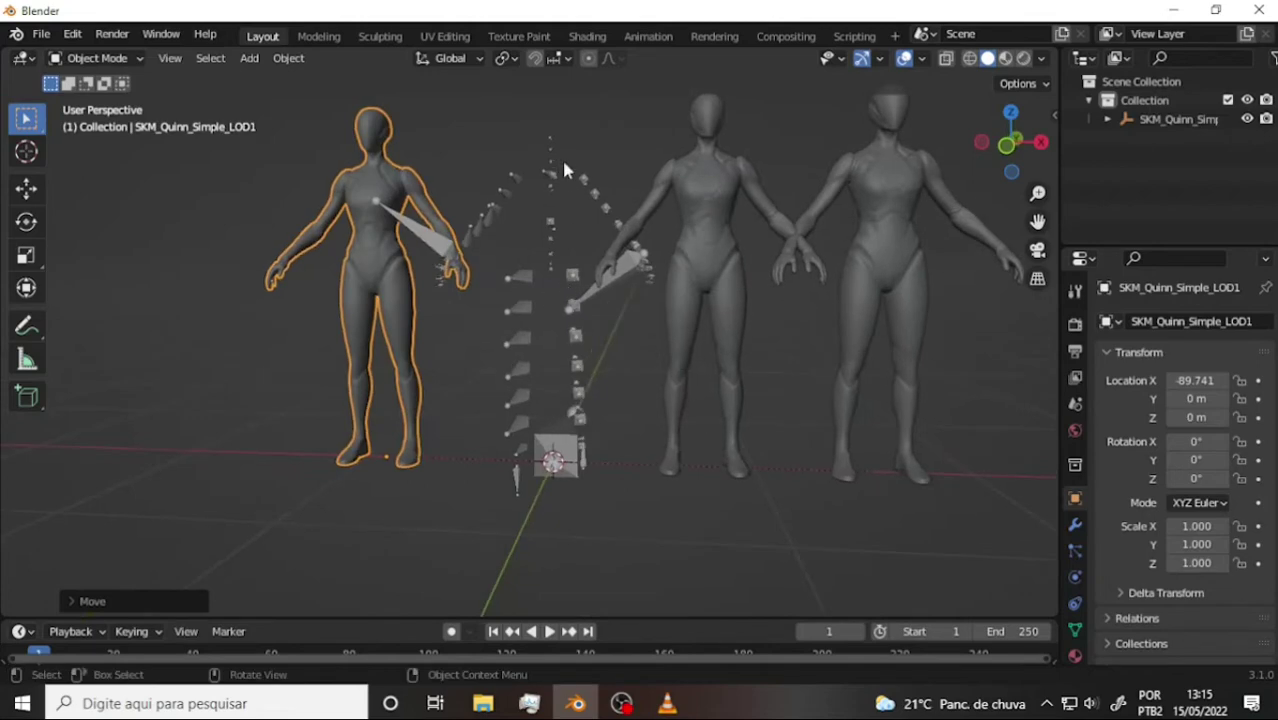
pyautogui.scroll(3, 646, 272)
pyautogui.scroll(-3, 646, 272)
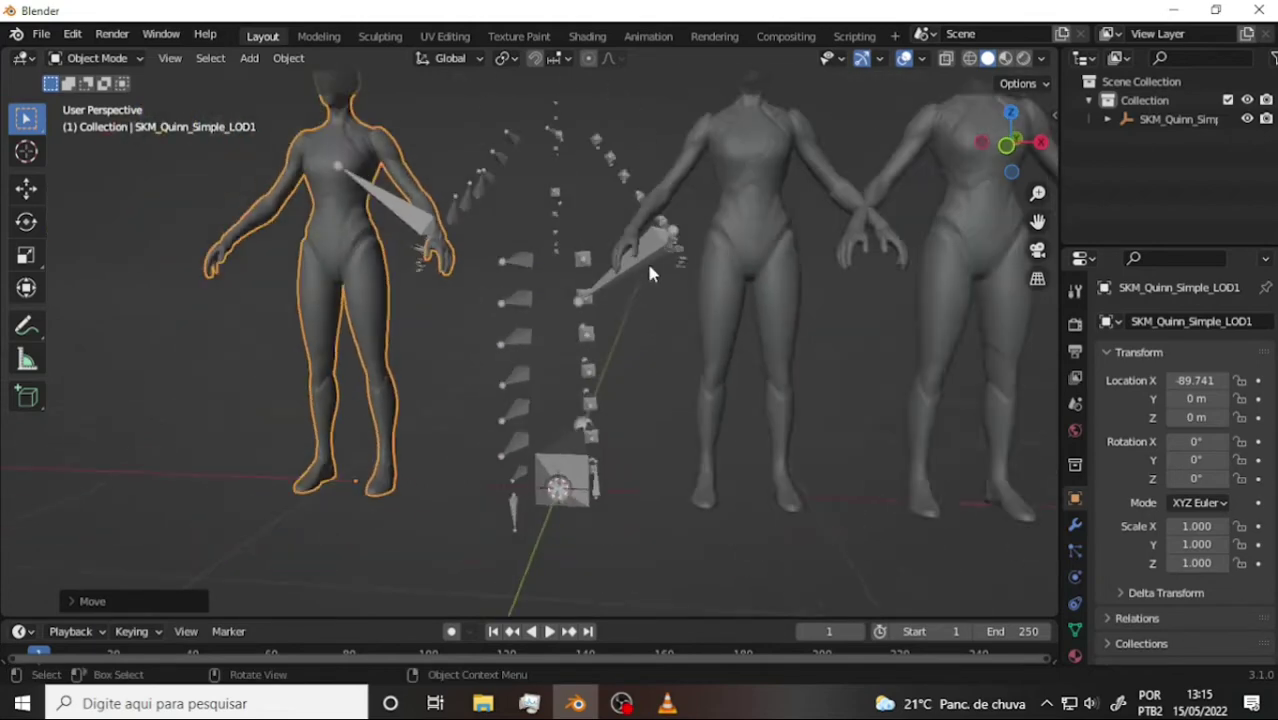
pyautogui.scroll(-2, 646, 265)
pyautogui.moveTo(748, 222)
pyautogui.mouseDown(button='middle')
pyautogui.moveTo(650, 229)
pyautogui.moveTo(733, 243)
pyautogui.mouseUp(button='middle')
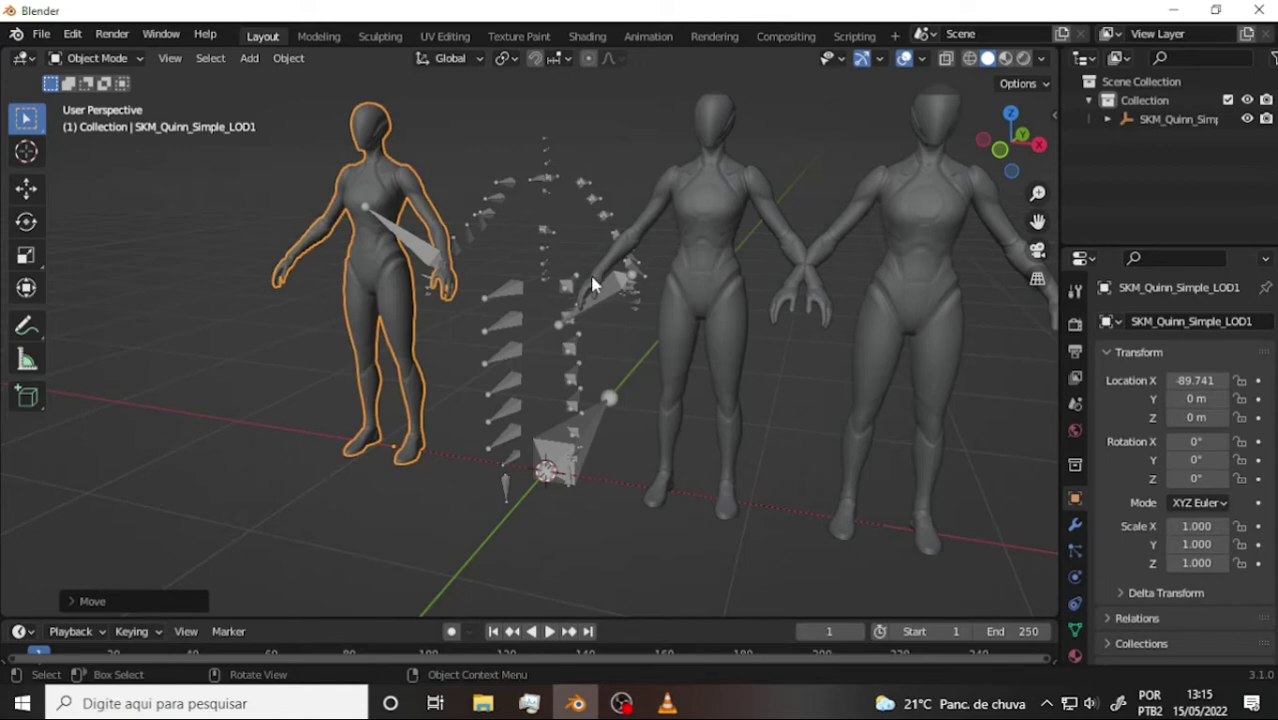
pyautogui.scroll(-2, 592, 283)
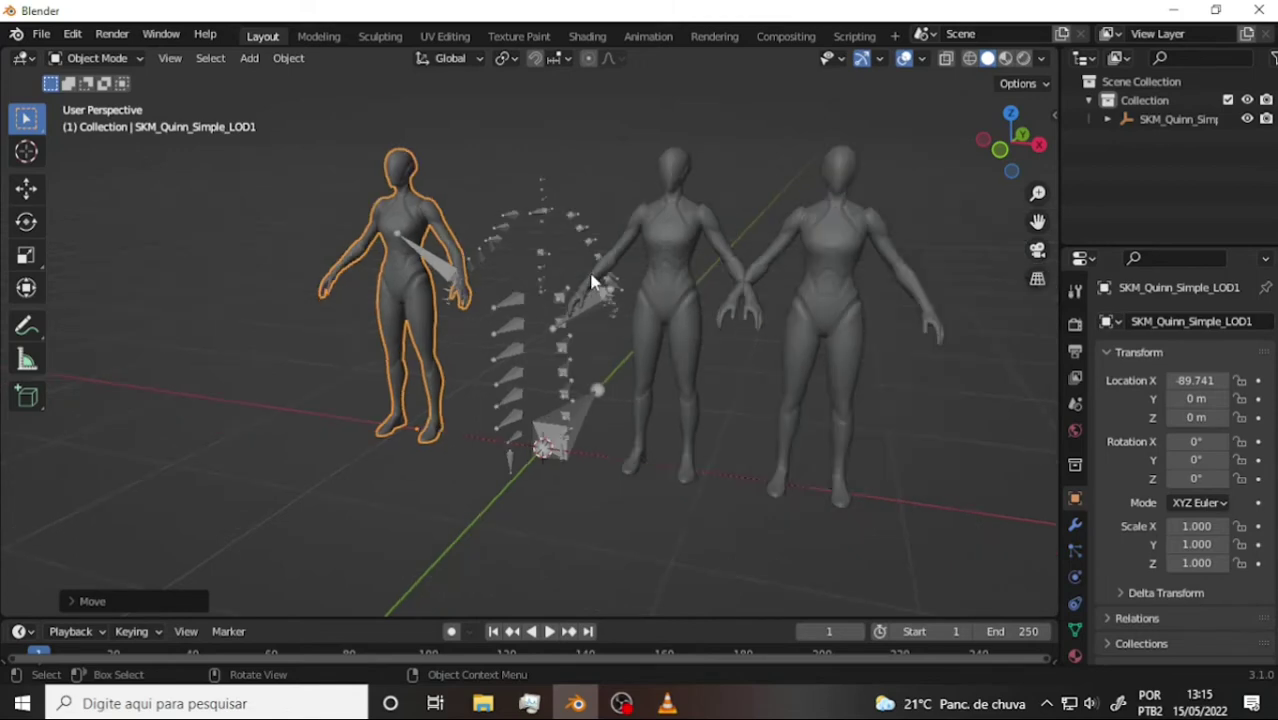
pyautogui.scroll(2, 592, 283)
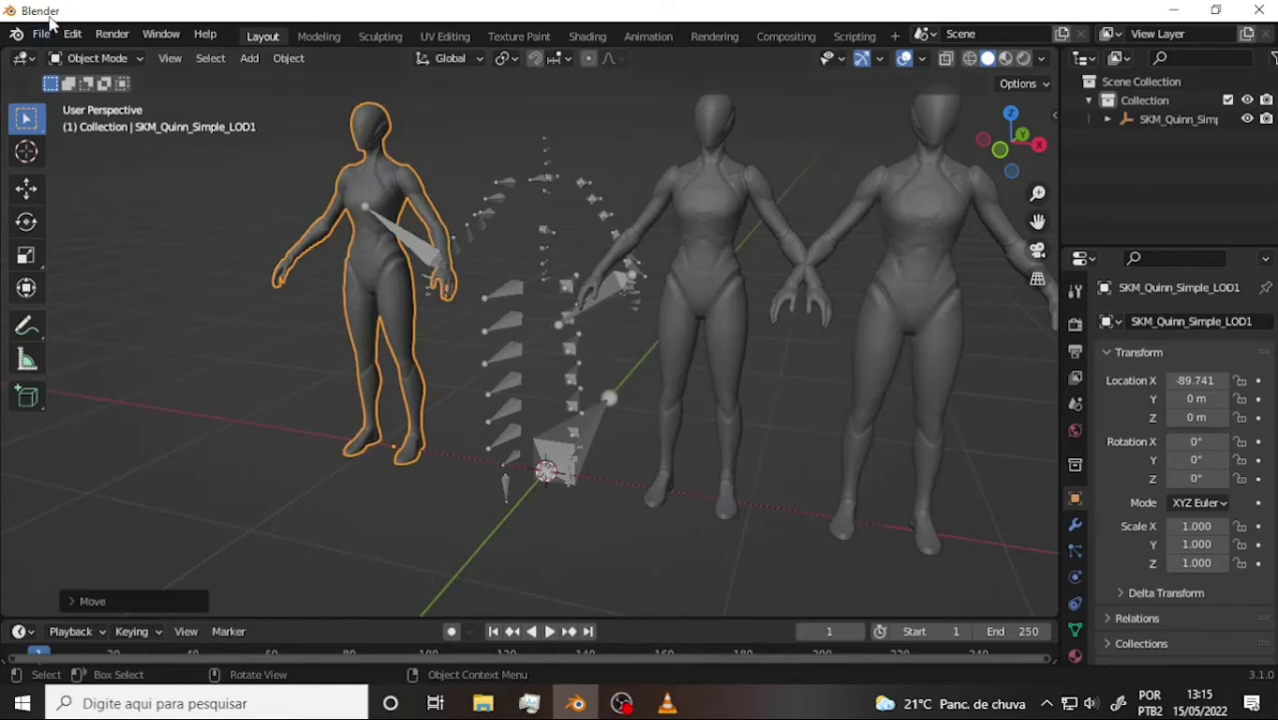
# Seek the VLC tutorial past the import options to about 04:30.
pyautogui.click(669, 704)
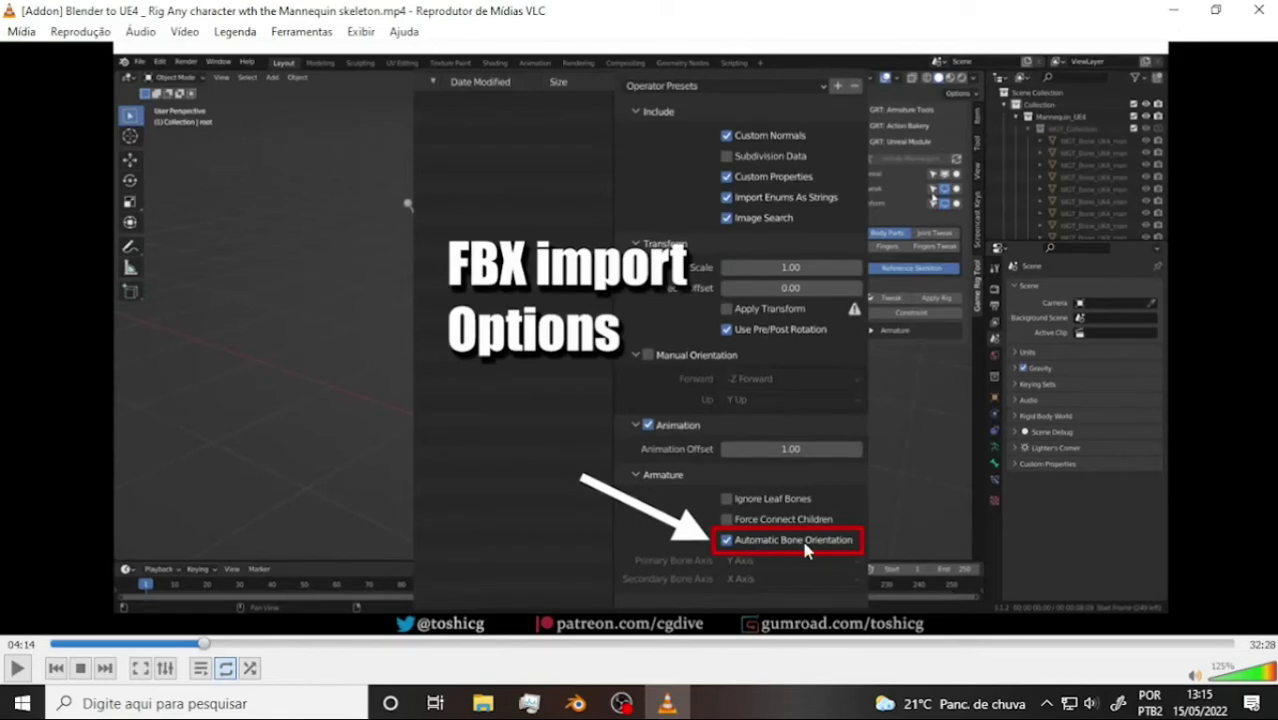
pyautogui.click(576, 704)
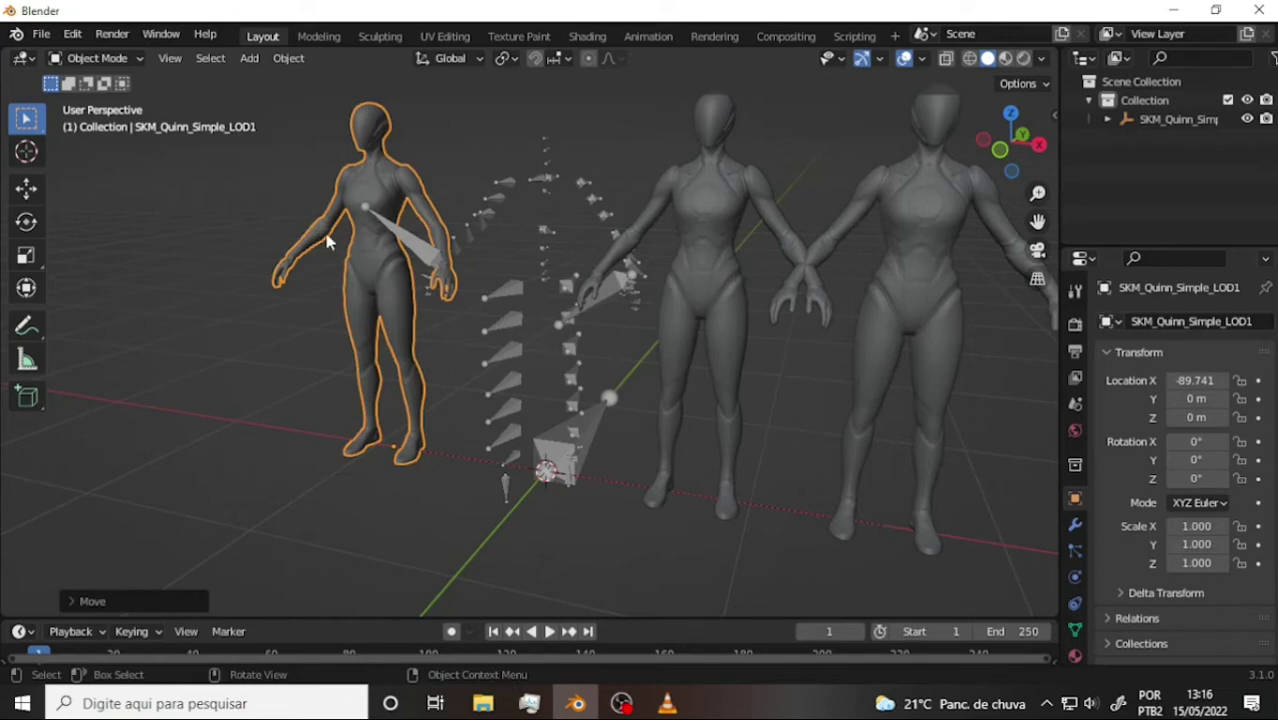
pyautogui.click(665, 704)
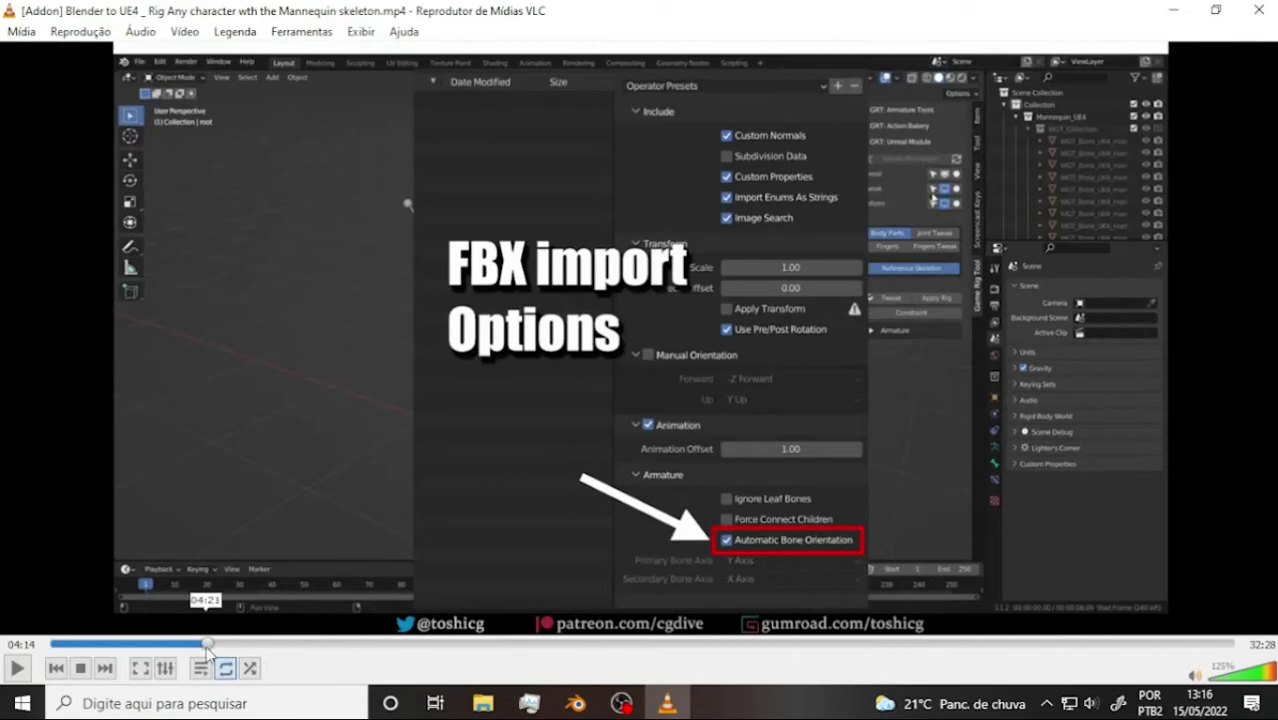
pyautogui.click(213, 645)
pyautogui.moveTo(213, 645); pyautogui.dragTo(211, 645)
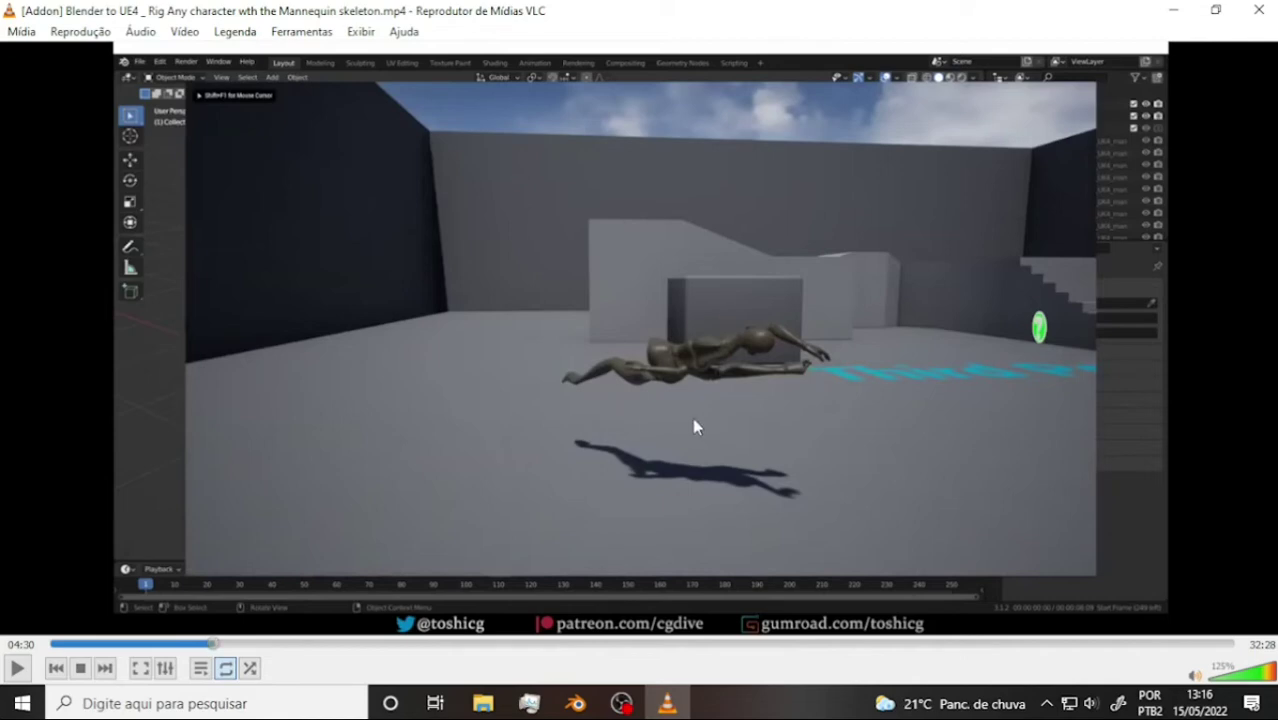
pyautogui.click(577, 704)
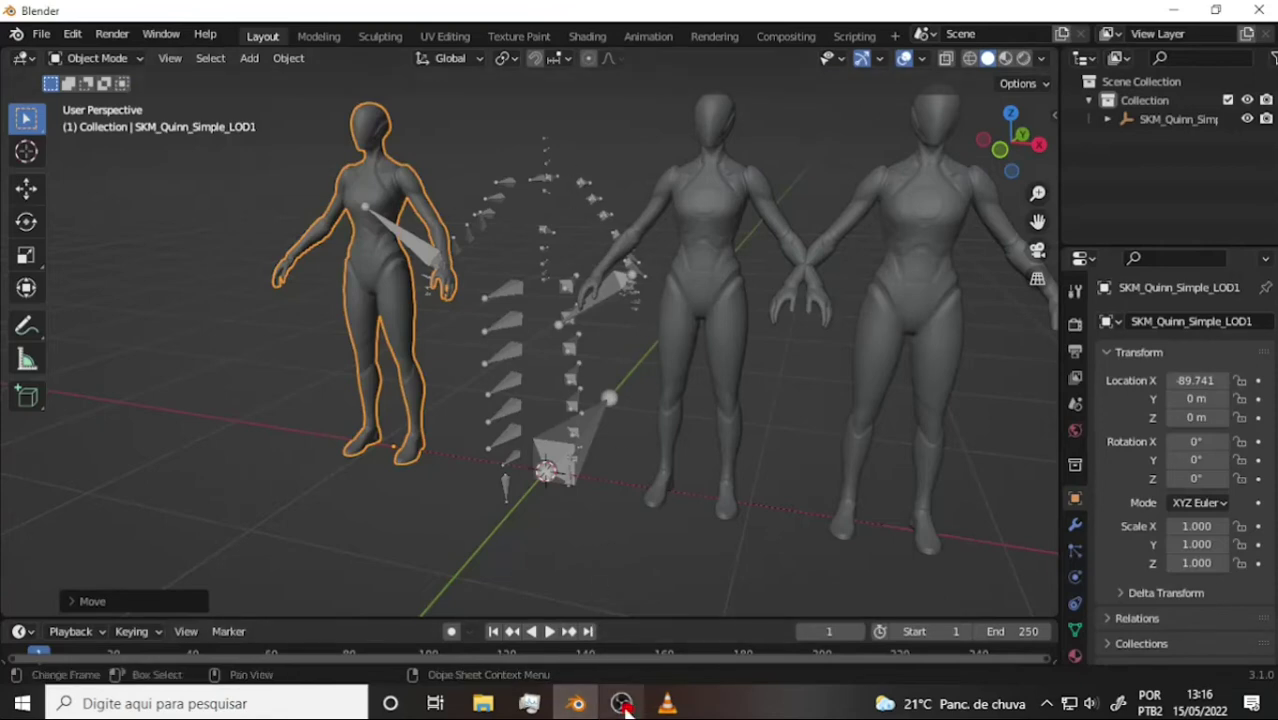
# Play and pause the UE4 ragdoll clip, then return to Blender.
pyautogui.click(667, 704)
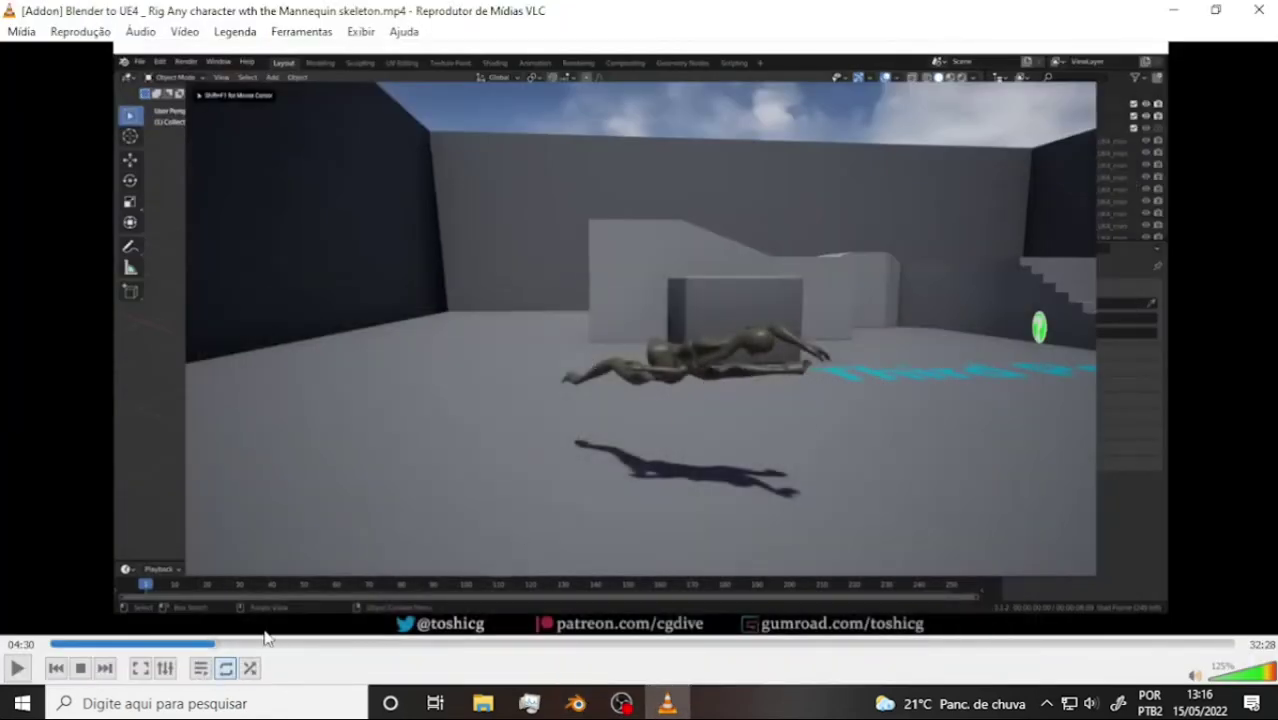
pyautogui.click(15, 670)
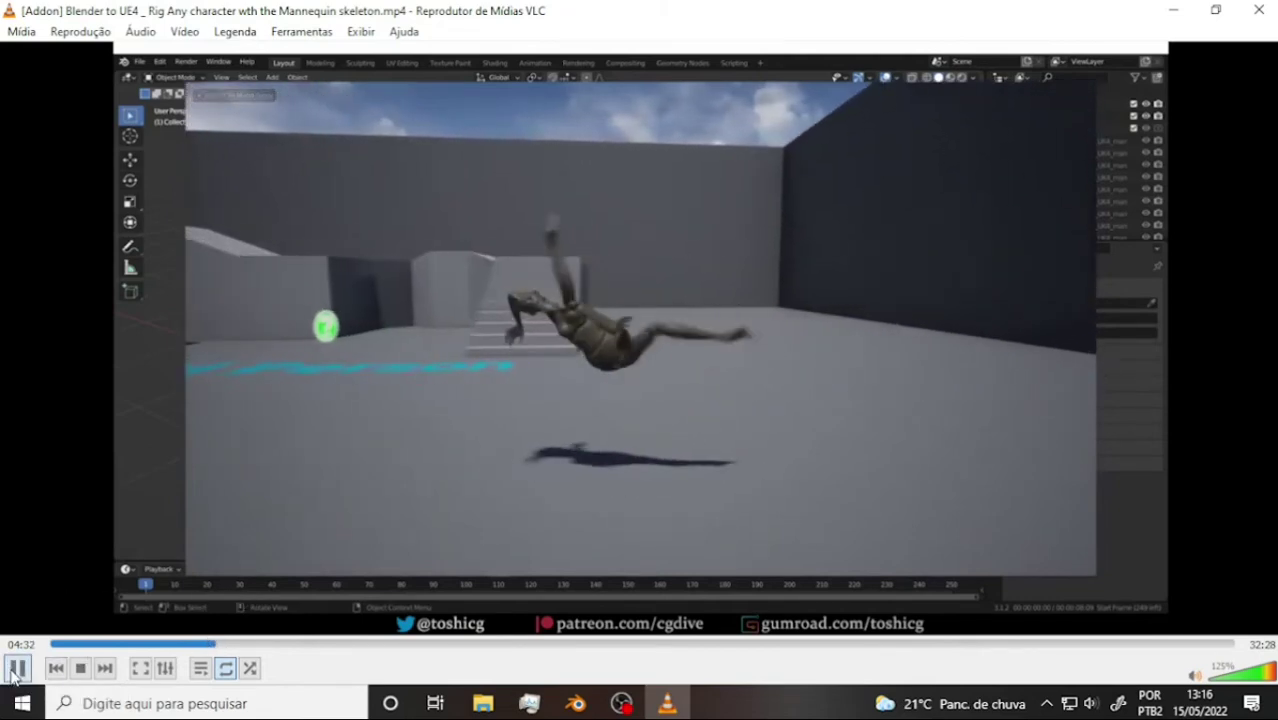
pyautogui.click(15, 670)
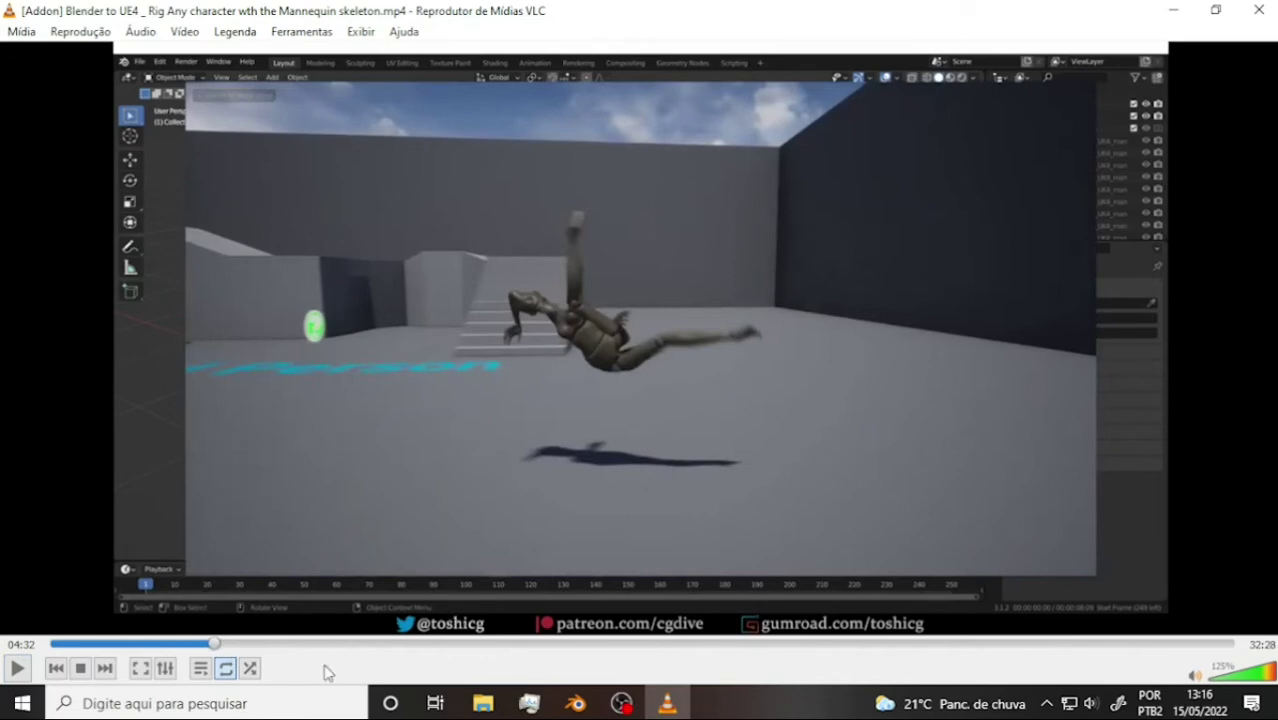
pyautogui.click(585, 704)
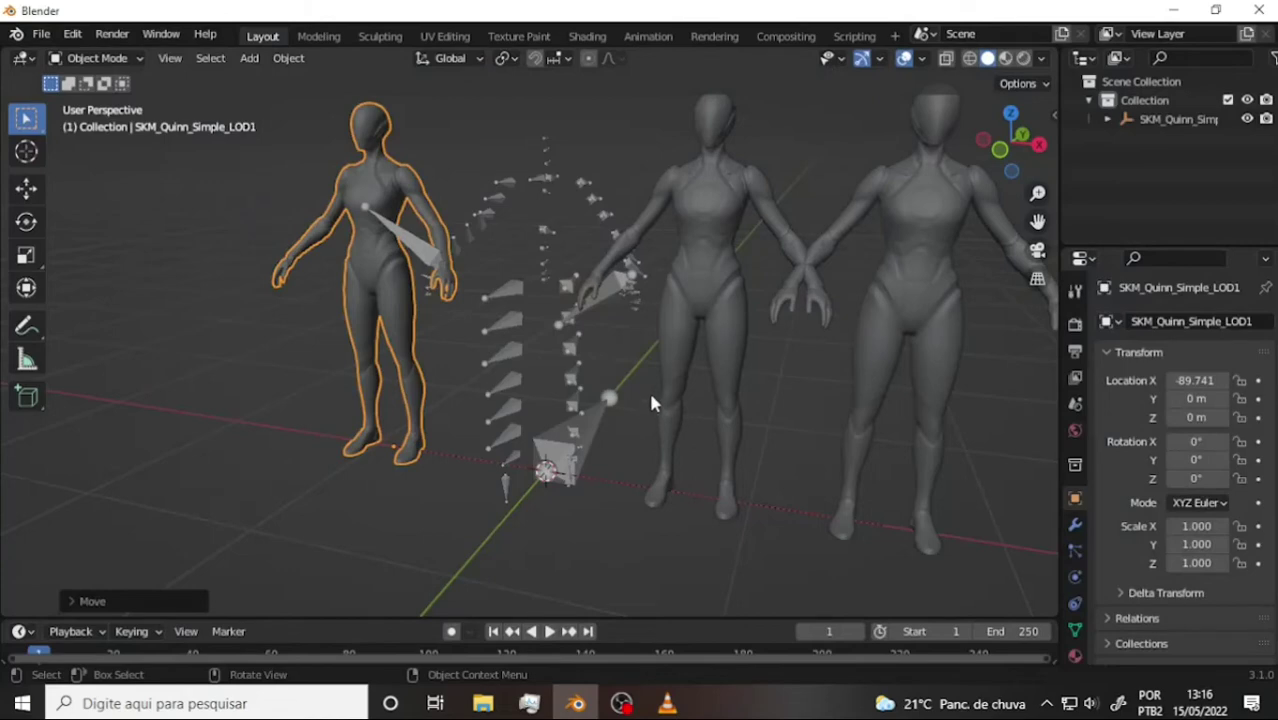
# Start a new General scene without saving, delete cube, light and camera, and show the N sidebar.
pyautogui.click(39, 35)
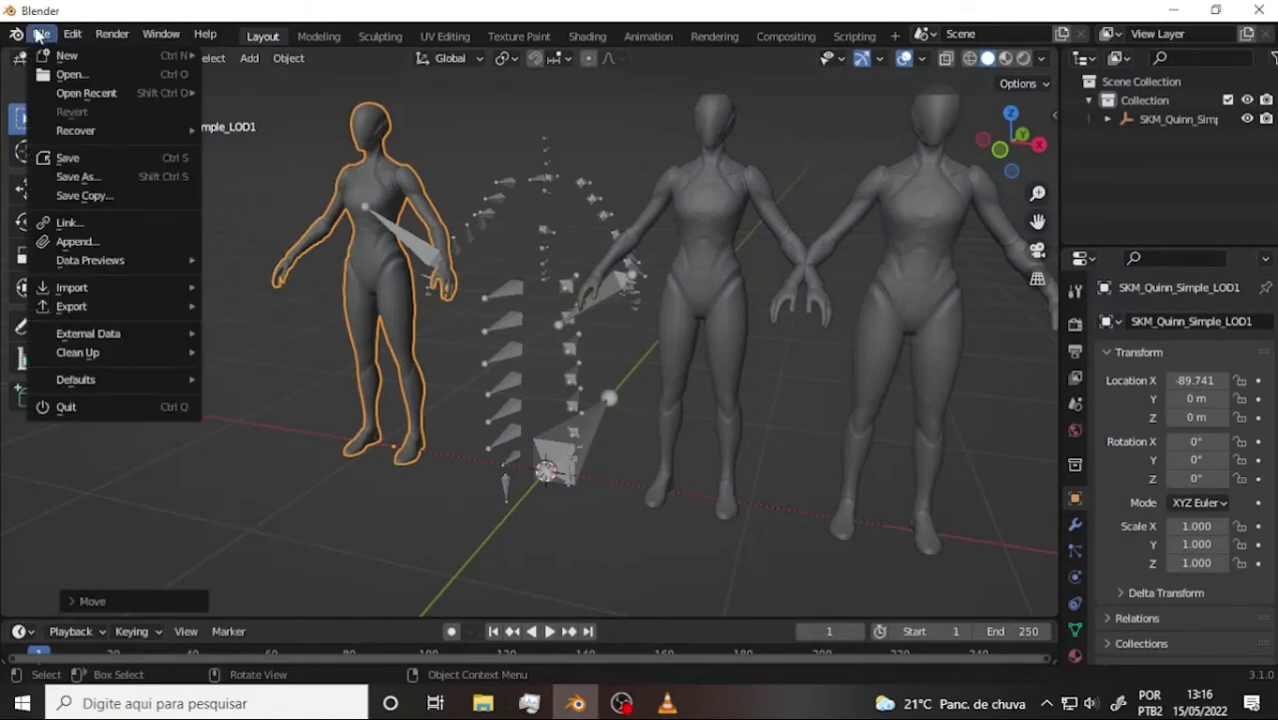
pyautogui.click(290, 55)
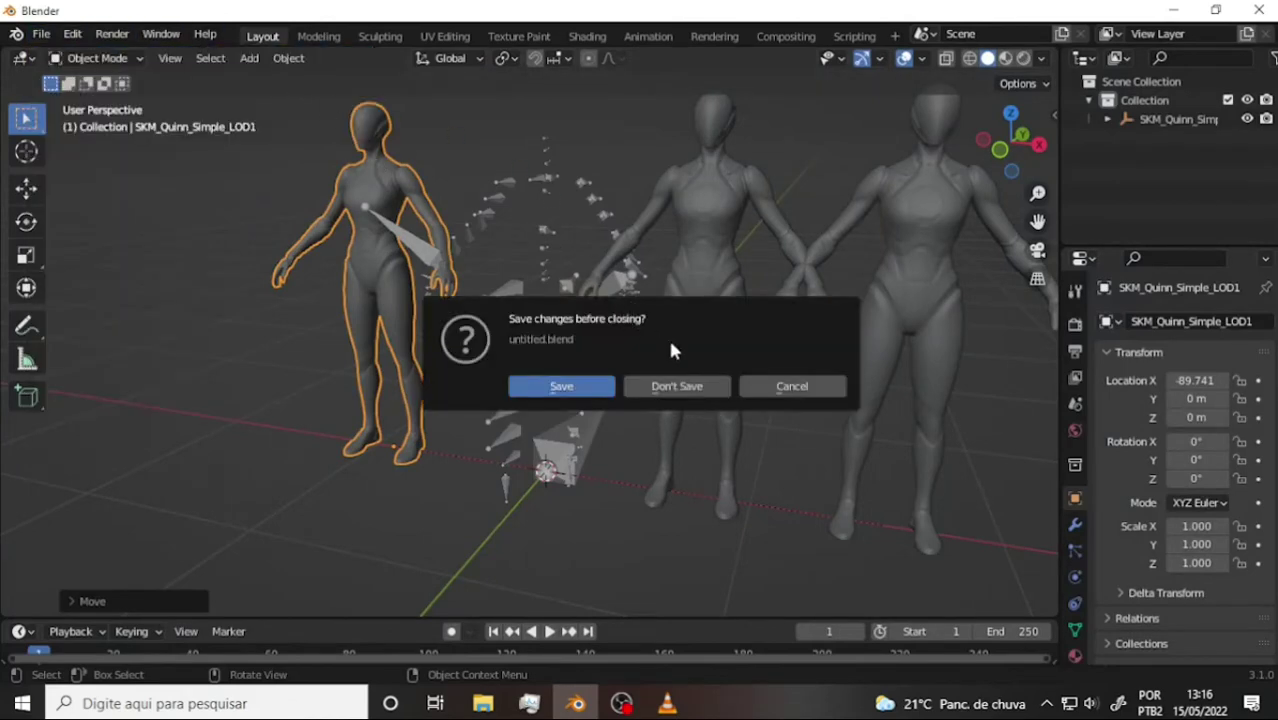
pyautogui.click(684, 384)
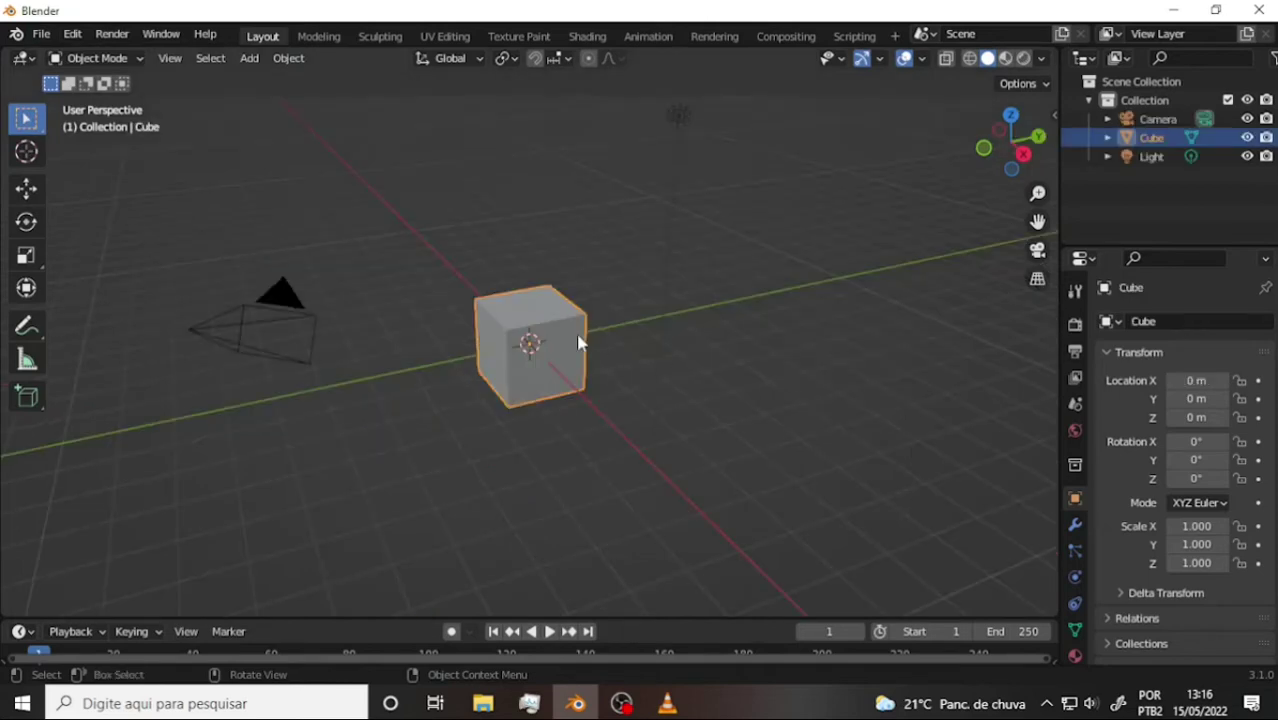
pyautogui.press('Delete')
pyautogui.click(679, 114)
pyautogui.press('Delete')
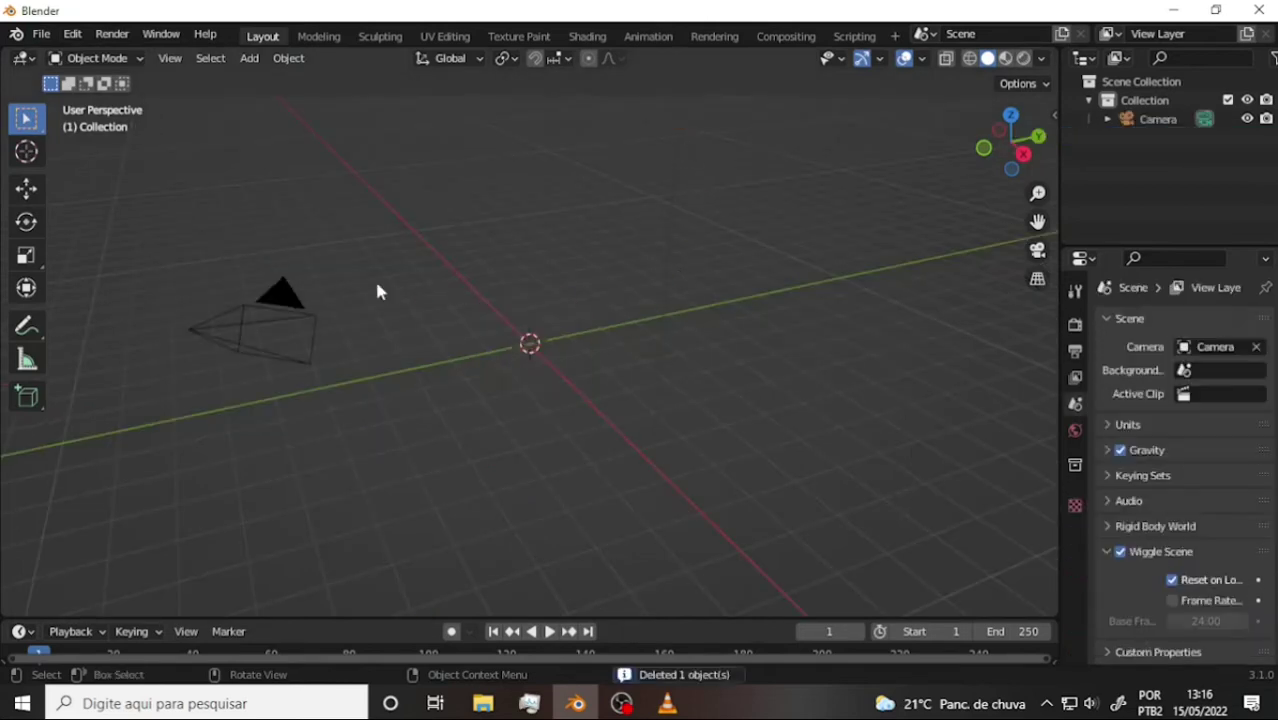
pyautogui.click(278, 300)
pyautogui.press('Delete')
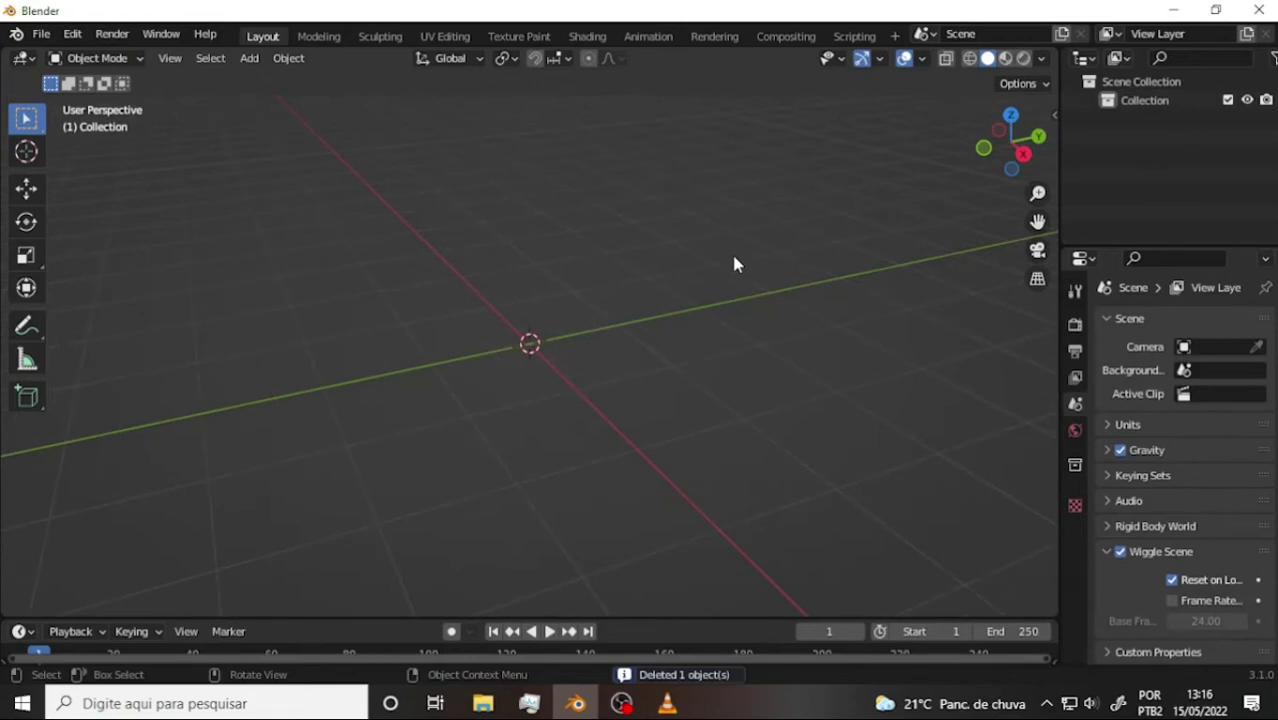
pyautogui.press('n')
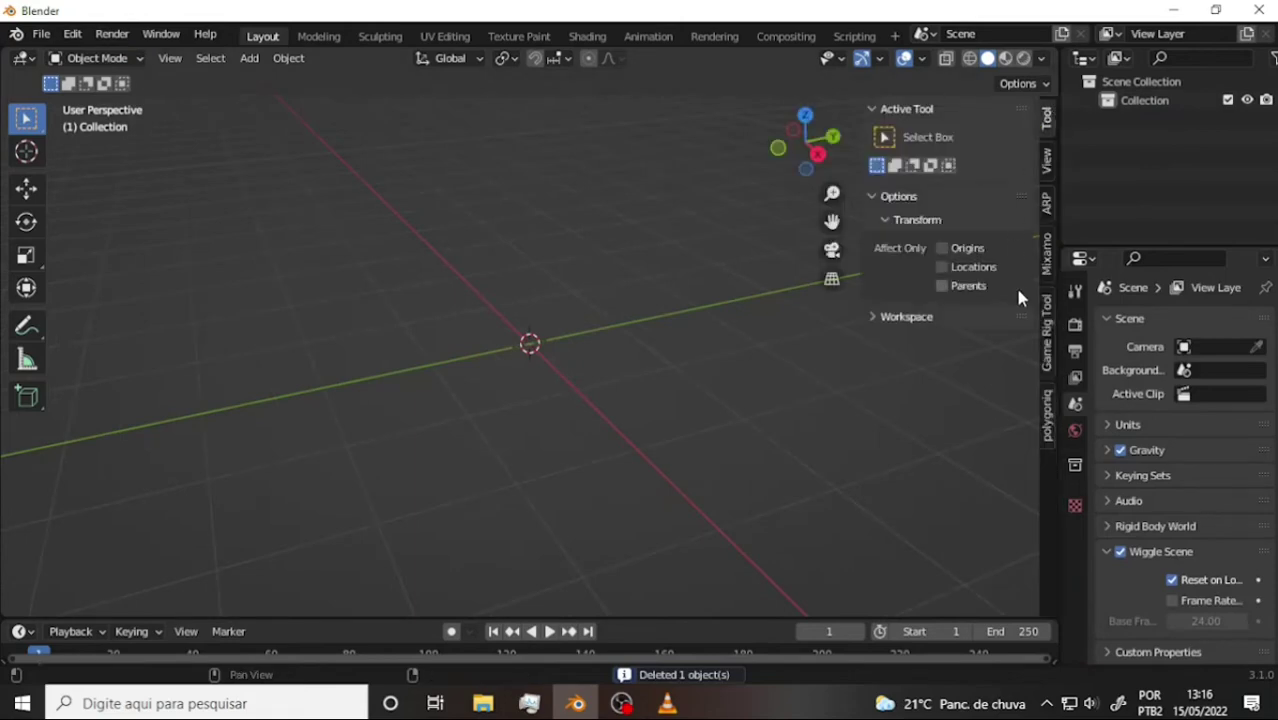
# Add the UE4_mannequin_TWEAK rig via Initiate Mannequin, frame it, and widen the outliner panel.
pyautogui.click(1048, 333)
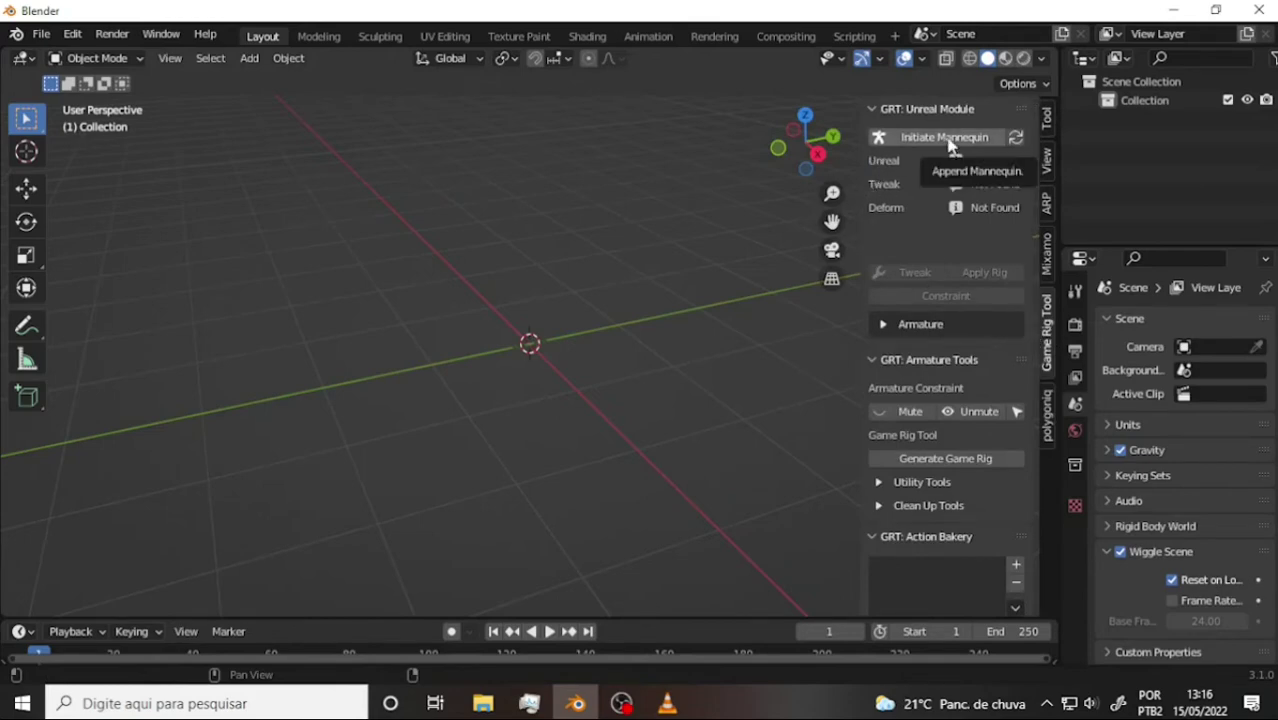
pyautogui.click(918, 136)
pyautogui.scroll(2, 685, 221)
pyautogui.scroll(2, 685, 221)
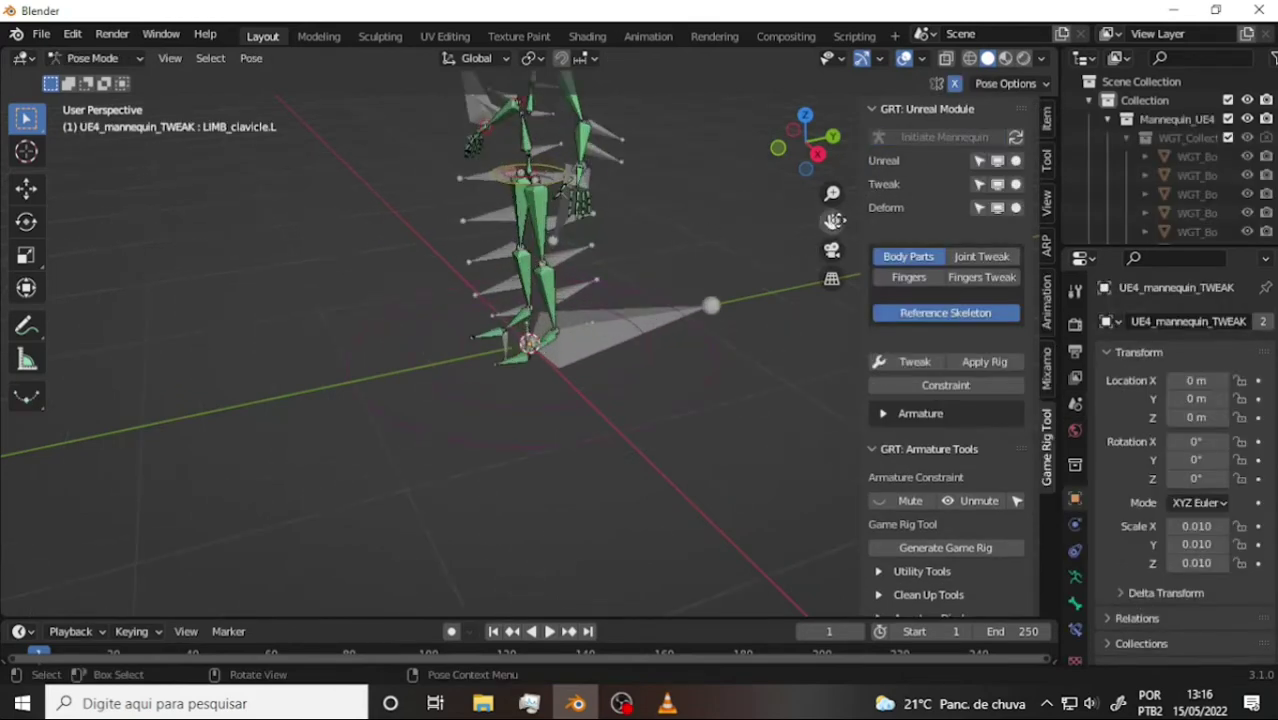
pyautogui.moveTo(831, 221); pyautogui.dragTo(796, 321)
pyautogui.moveTo(784, 222); pyautogui.dragTo(755, 260, button='middle')
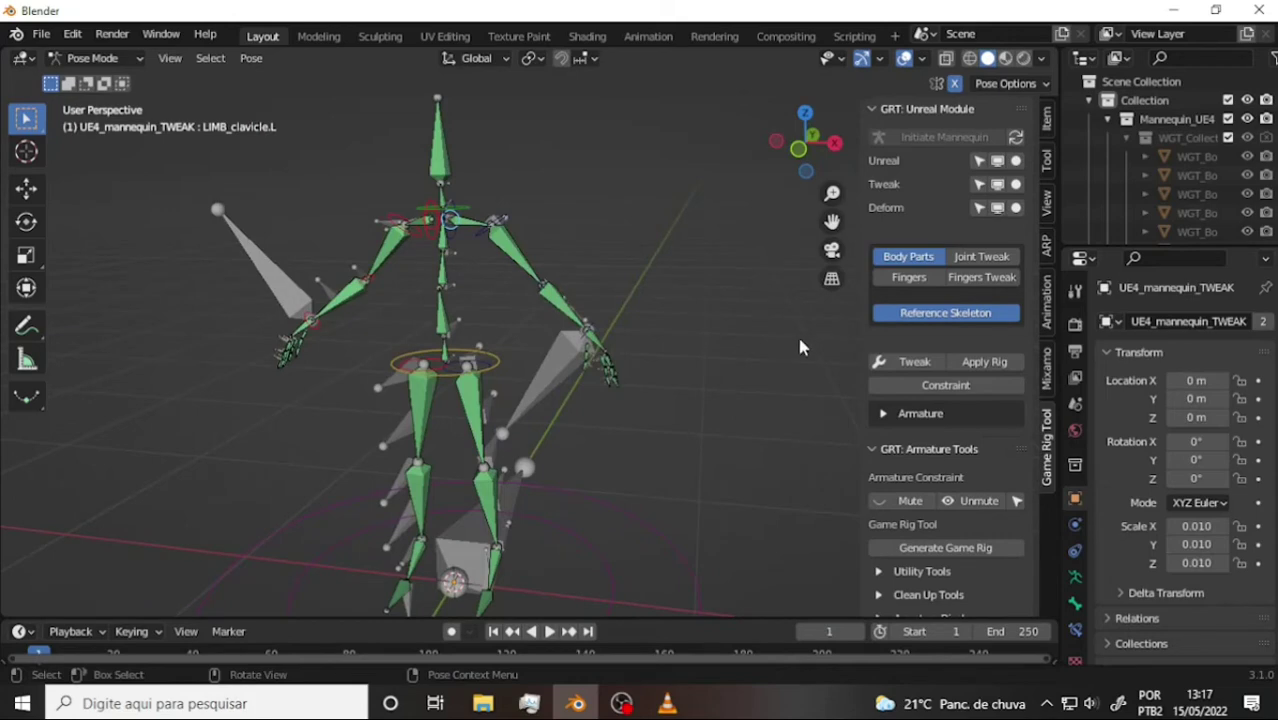
pyautogui.moveTo(1059, 178); pyautogui.dragTo(815, 178)
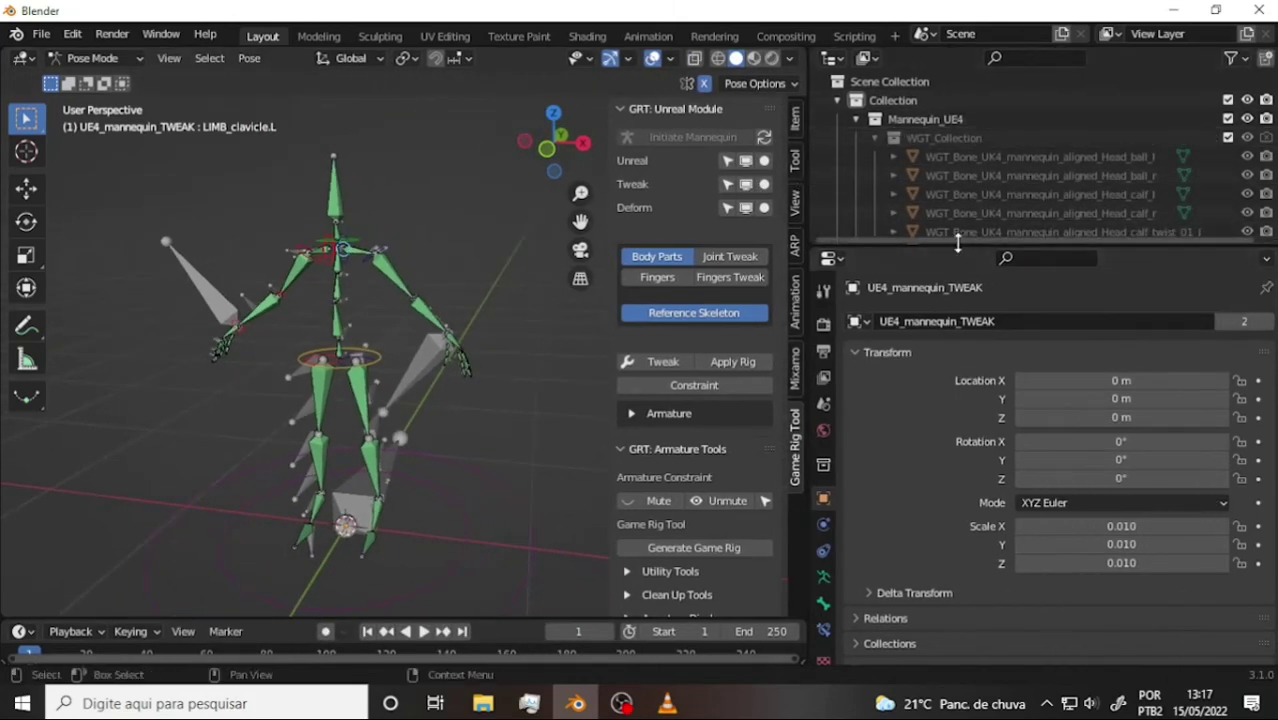
# Make the outliner taller and expand Mannequin_UE4 to list its children.
pyautogui.moveTo(957, 242); pyautogui.dragTo(957, 358)
pyautogui.click(854, 119)
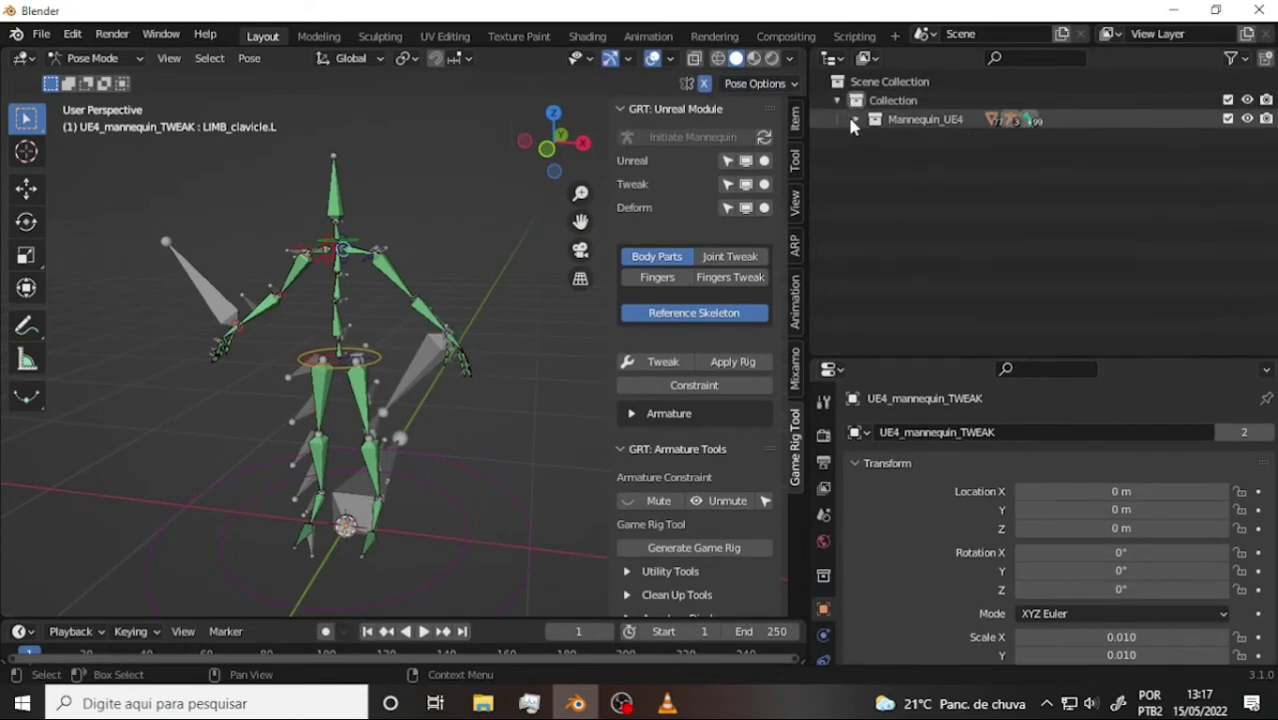
pyautogui.click(854, 119)
pyautogui.scroll(-5, 996, 158)
pyautogui.scroll(-3, 996, 158)
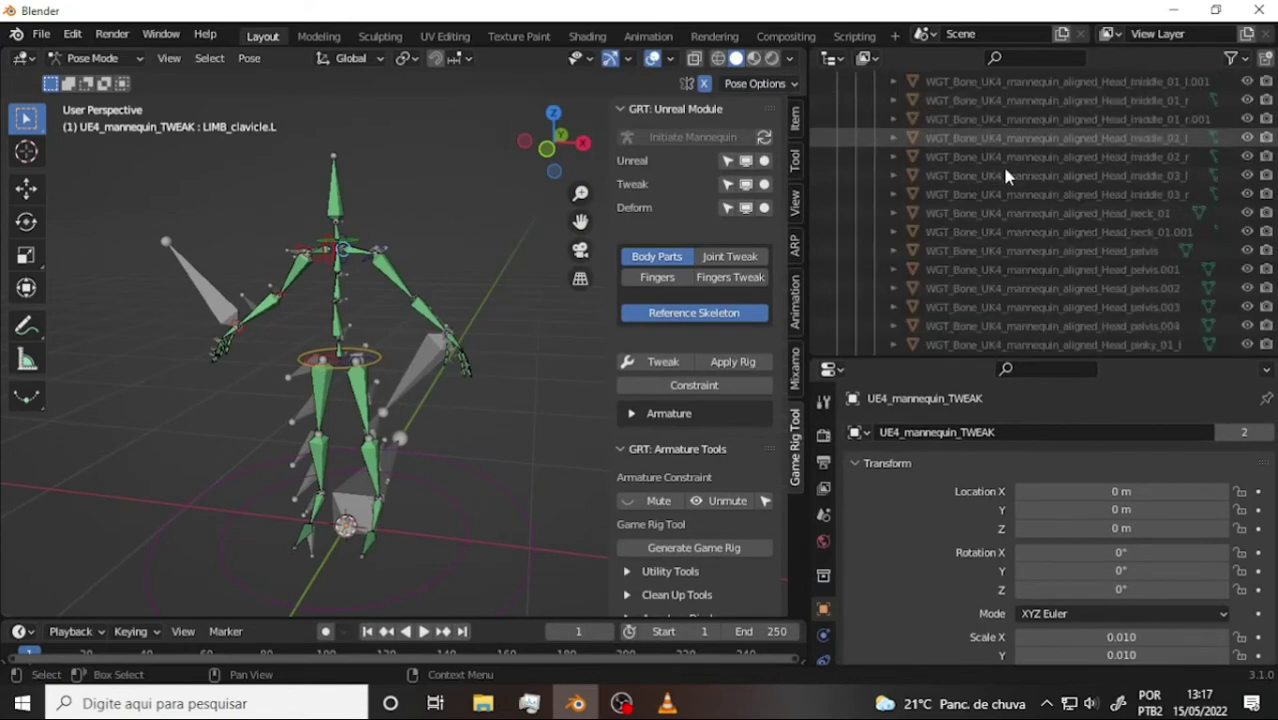
pyautogui.scroll(-5, 1006, 172)
pyautogui.scroll(-3, 1170, 180)
pyautogui.scroll(-3, 1149, 248)
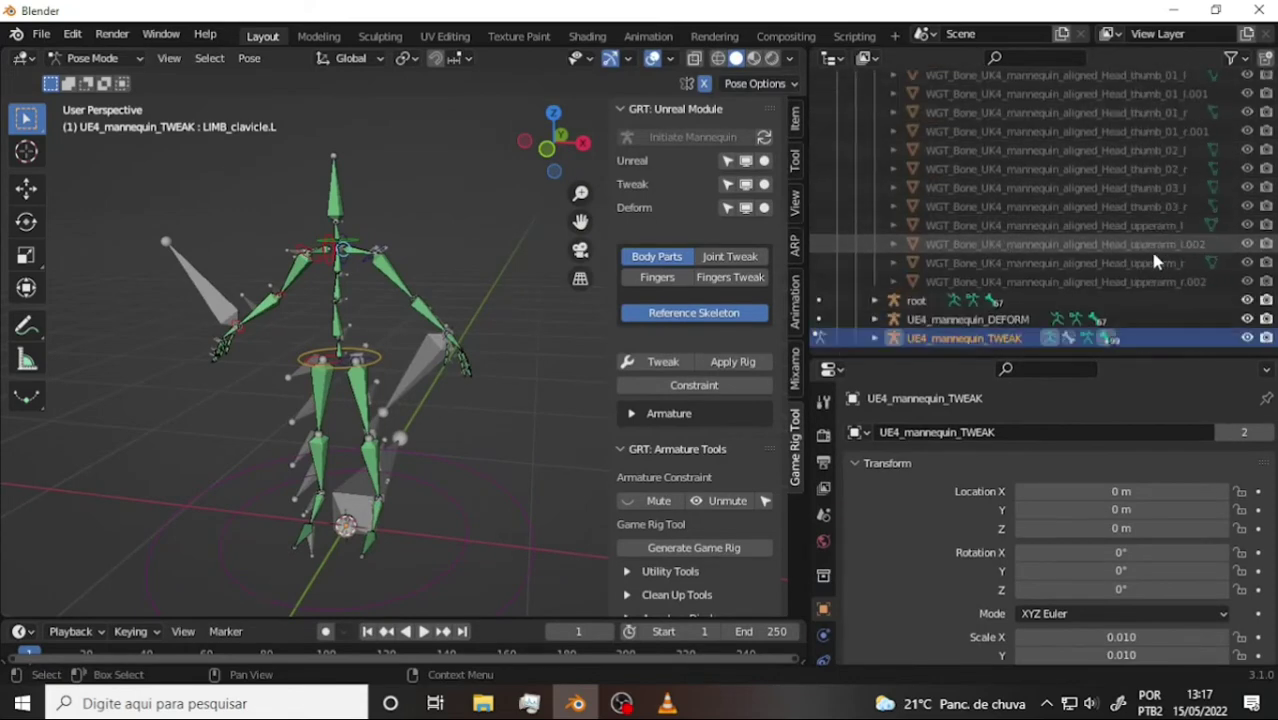
# Select the root, UE4_mannequin_DEFORM and UE4_mannequin_TWEAK armatures in turn, ending on TWEAK.
pyautogui.click(925, 300)
pyautogui.click(927, 320)
pyautogui.click(925, 341)
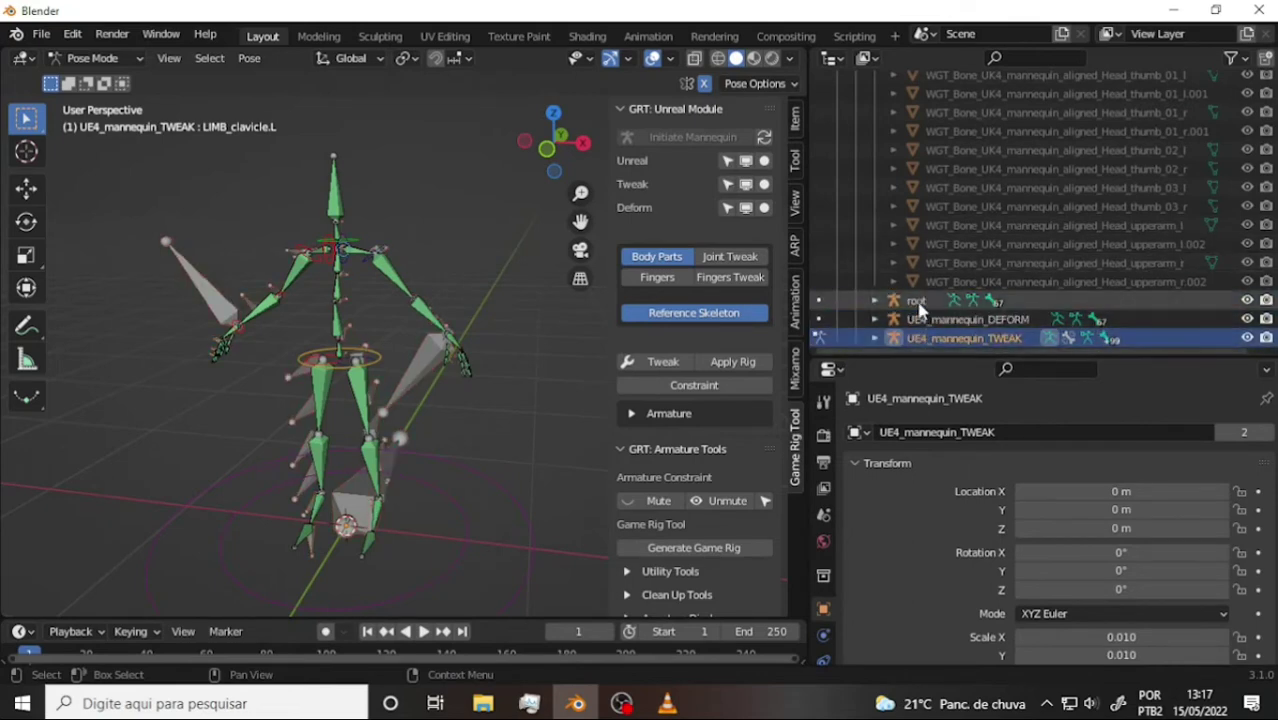
pyautogui.click(924, 302)
pyautogui.click(932, 320)
pyautogui.click(934, 340)
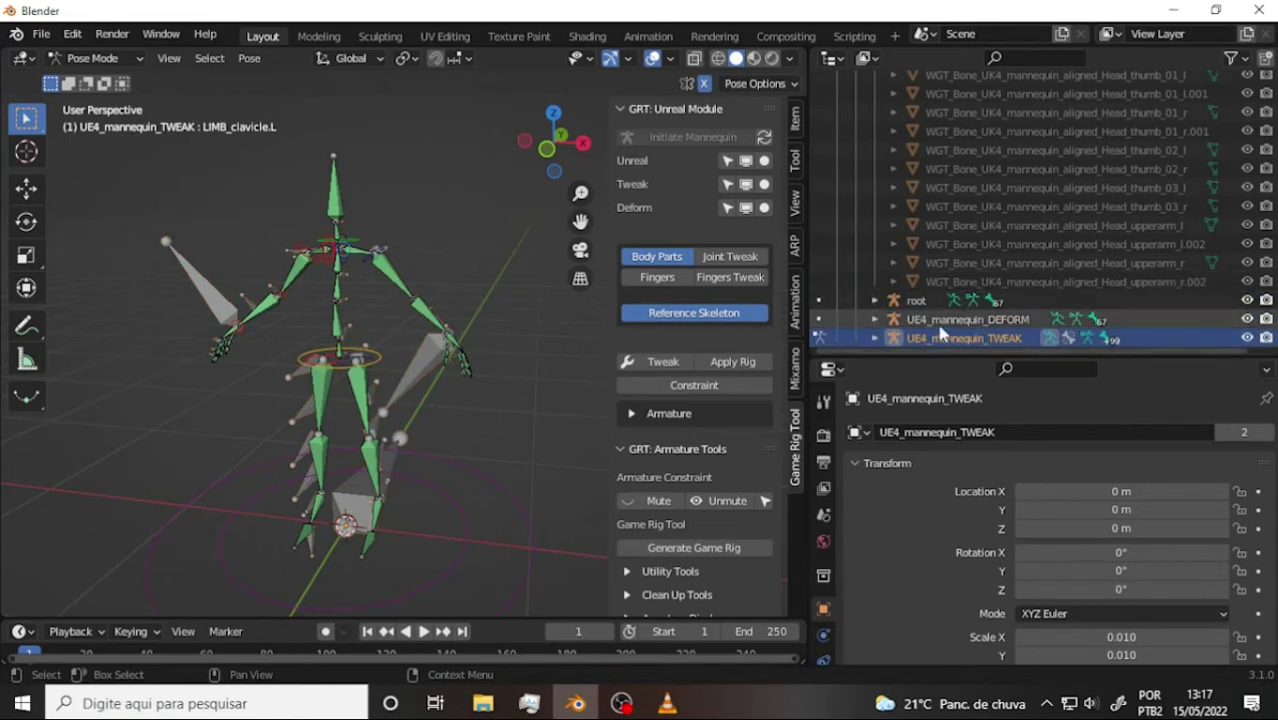
pyautogui.click(941, 322)
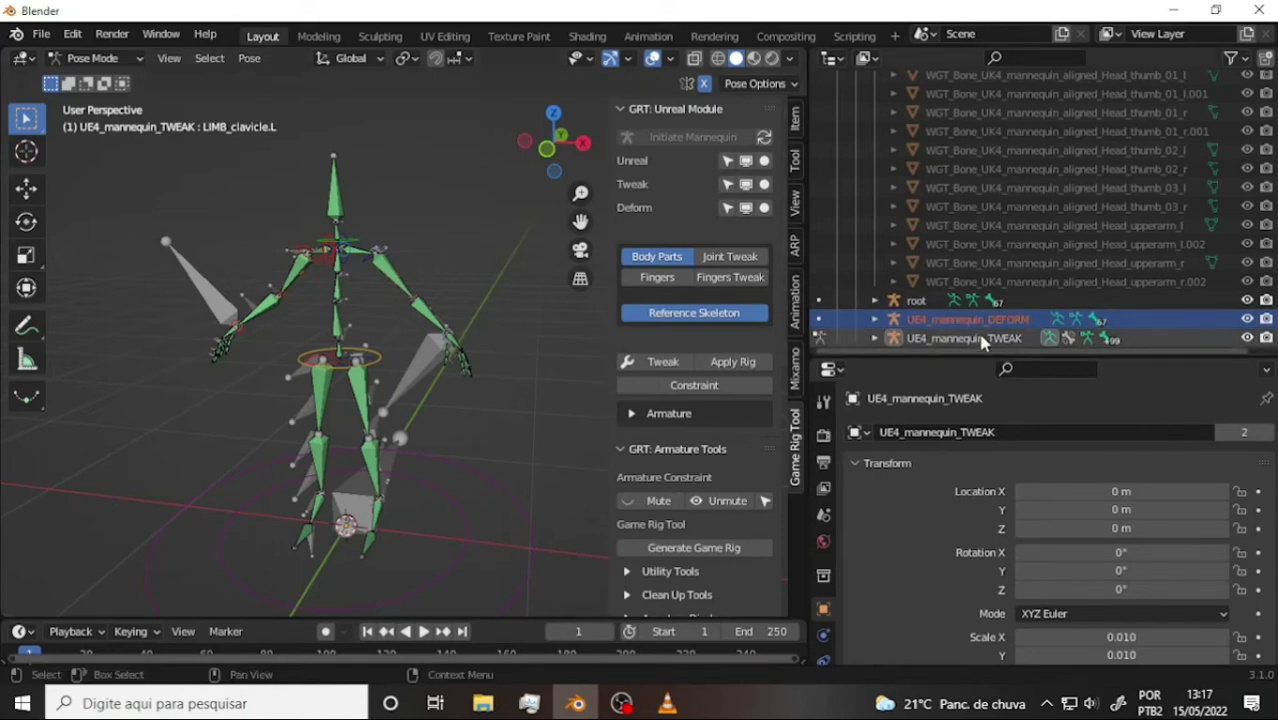
pyautogui.click(933, 340)
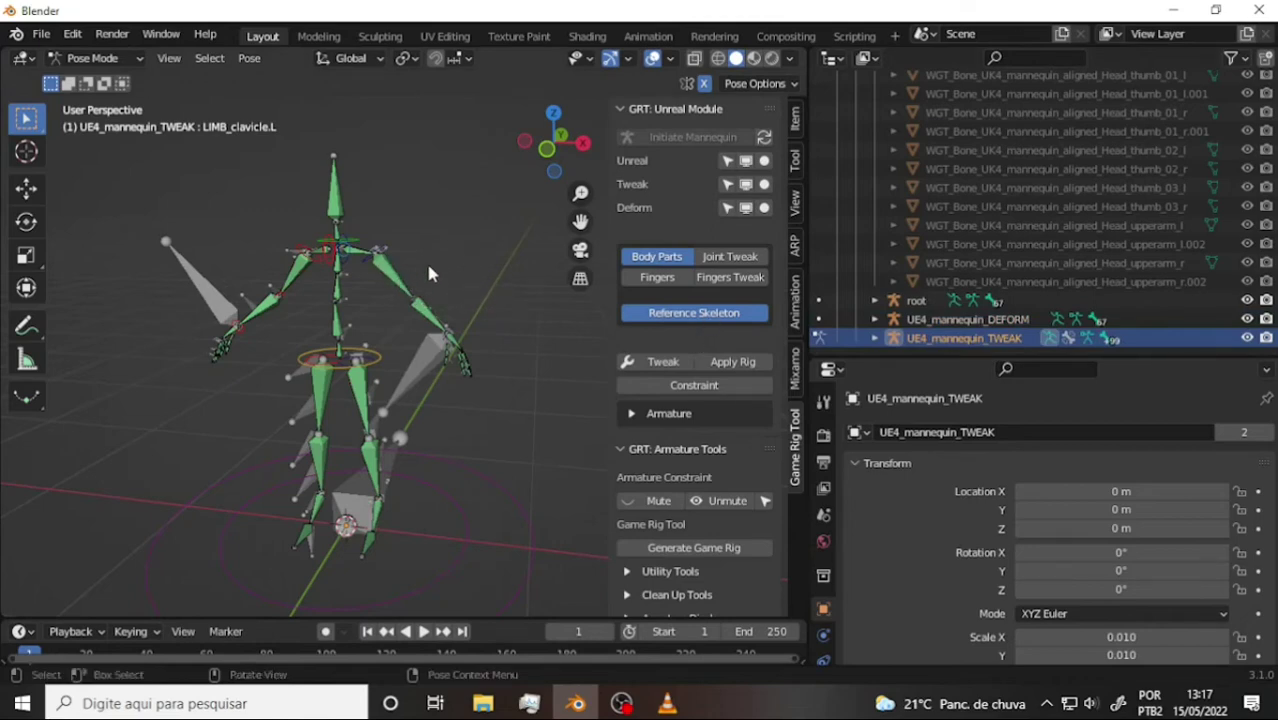
# Rotate the LIMB_arm.L left arm control ring and confirm the rotation.
pyautogui.scroll(3, 439, 234)
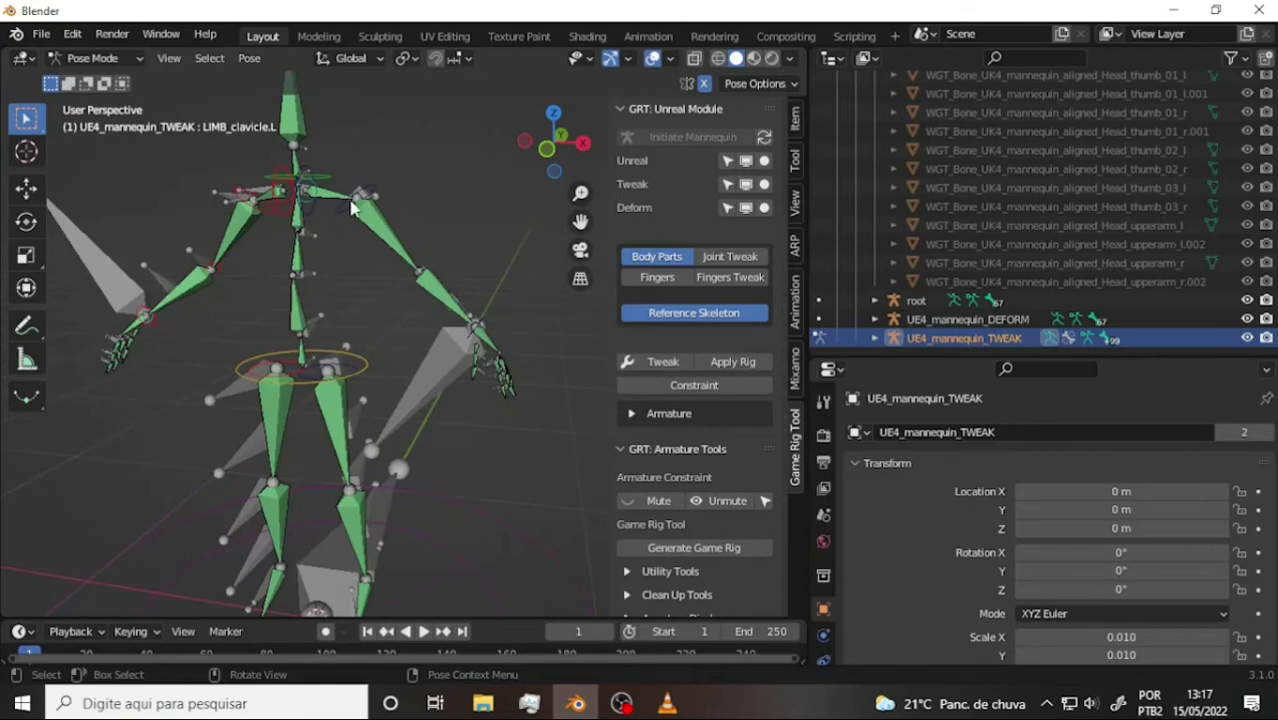
pyautogui.moveTo(496, 208)
pyautogui.mouseDown(button='middle')
pyautogui.moveTo(297, 185)
pyautogui.moveTo(277, 157)
pyautogui.mouseUp(button='middle')
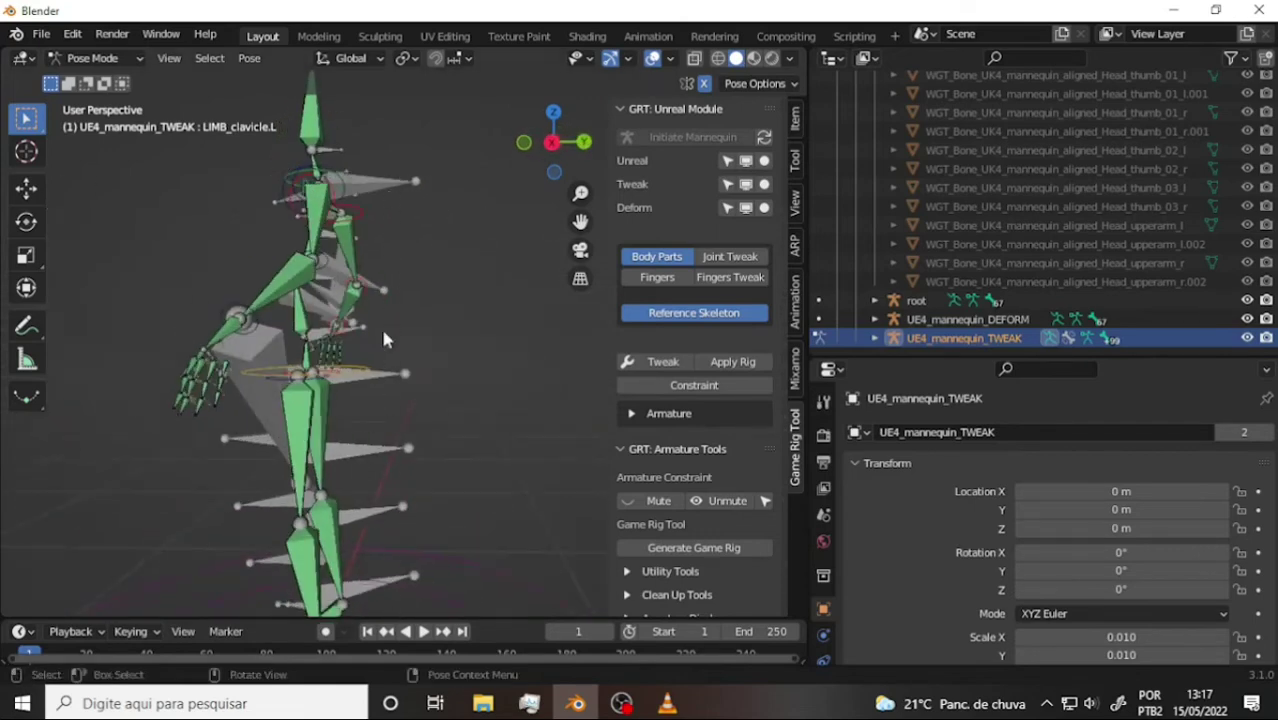
pyautogui.moveTo(452, 220); pyautogui.dragTo(680, 252, button='middle')
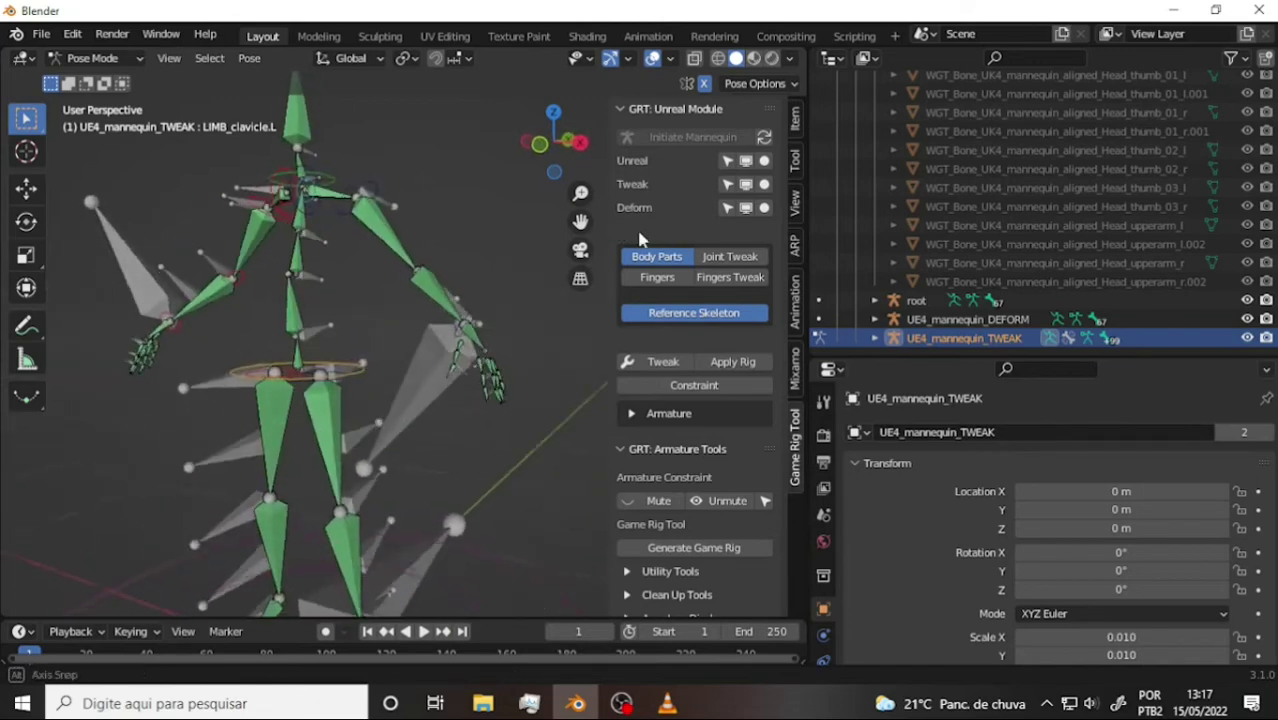
pyautogui.click(367, 197)
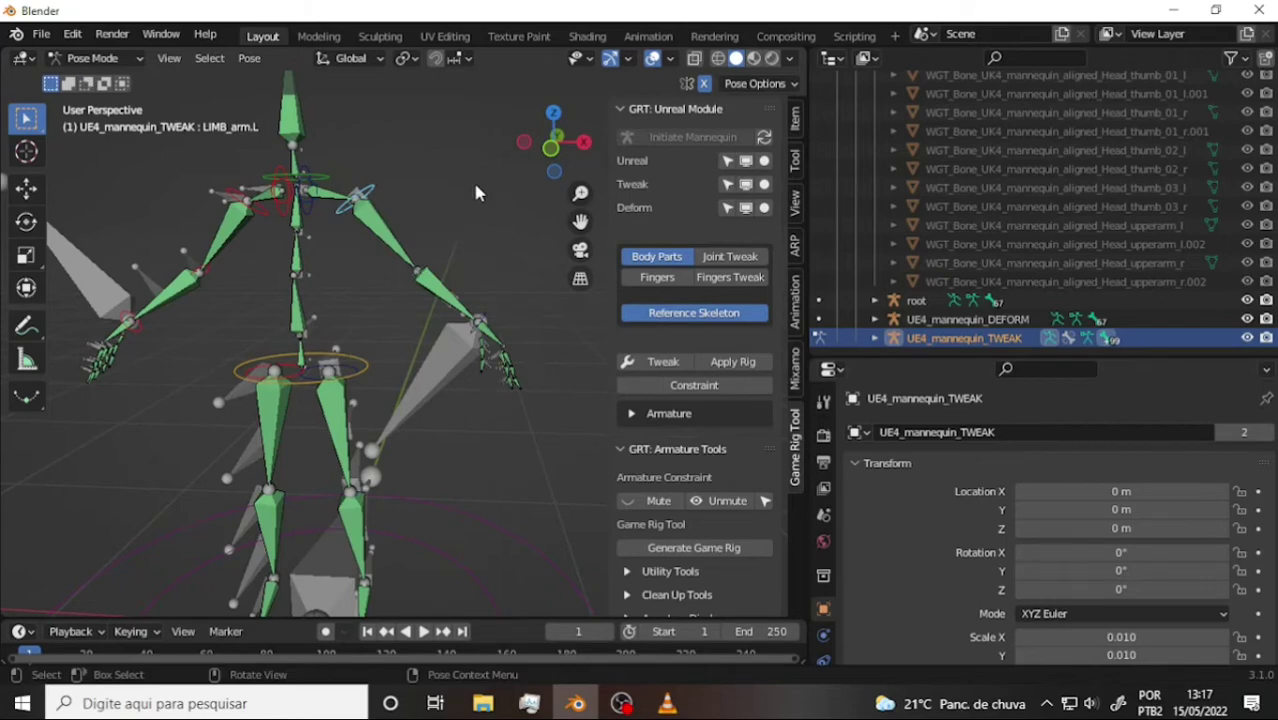
pyautogui.press('r')
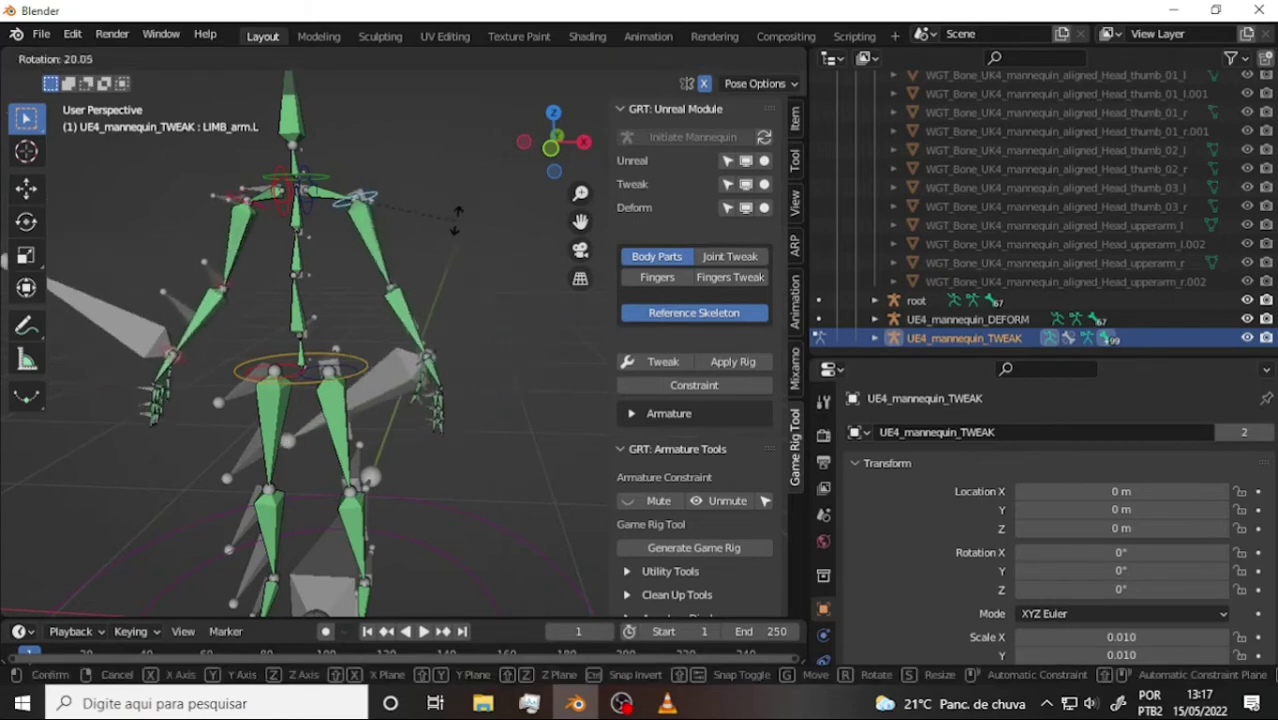
pyautogui.click(480, 188)
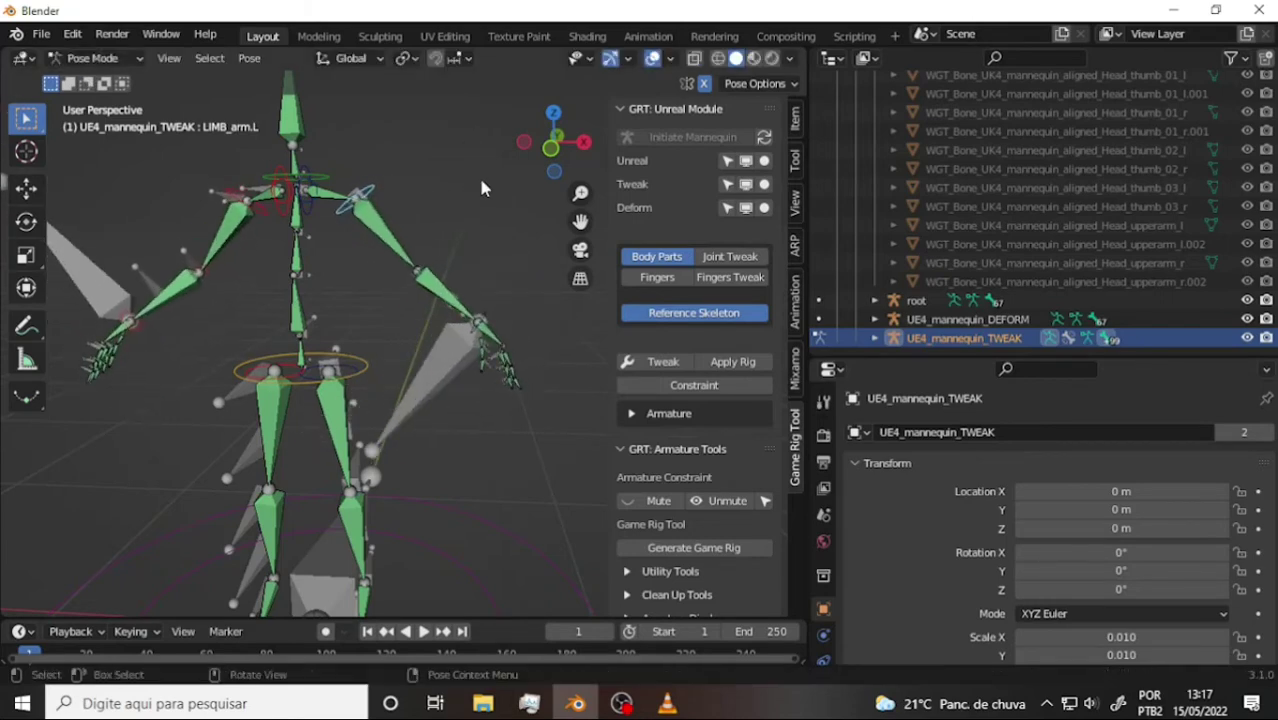
# Try scaling the left arm and moving the LIMB_Spine hip control, cancelling both.
pyautogui.moveTo(481, 182); pyautogui.dragTo(449, 171, button='middle')
pyautogui.press('s')
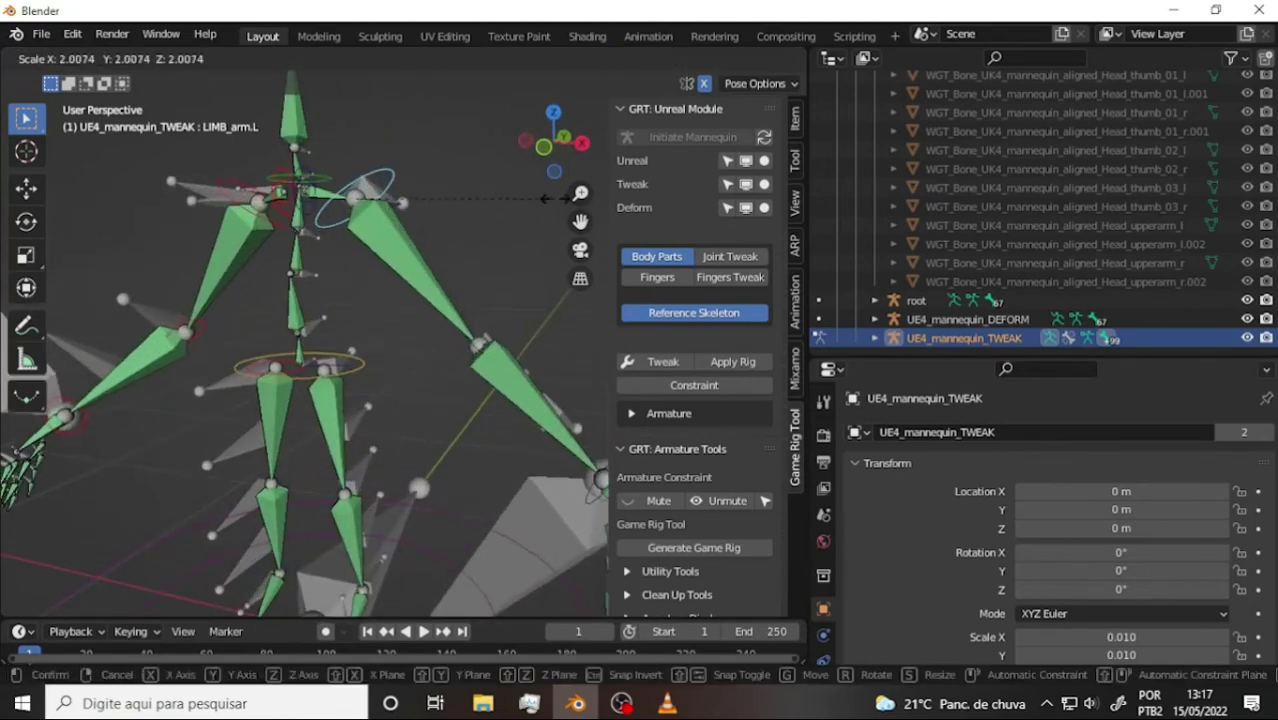
pyautogui.rightClick(543, 199)
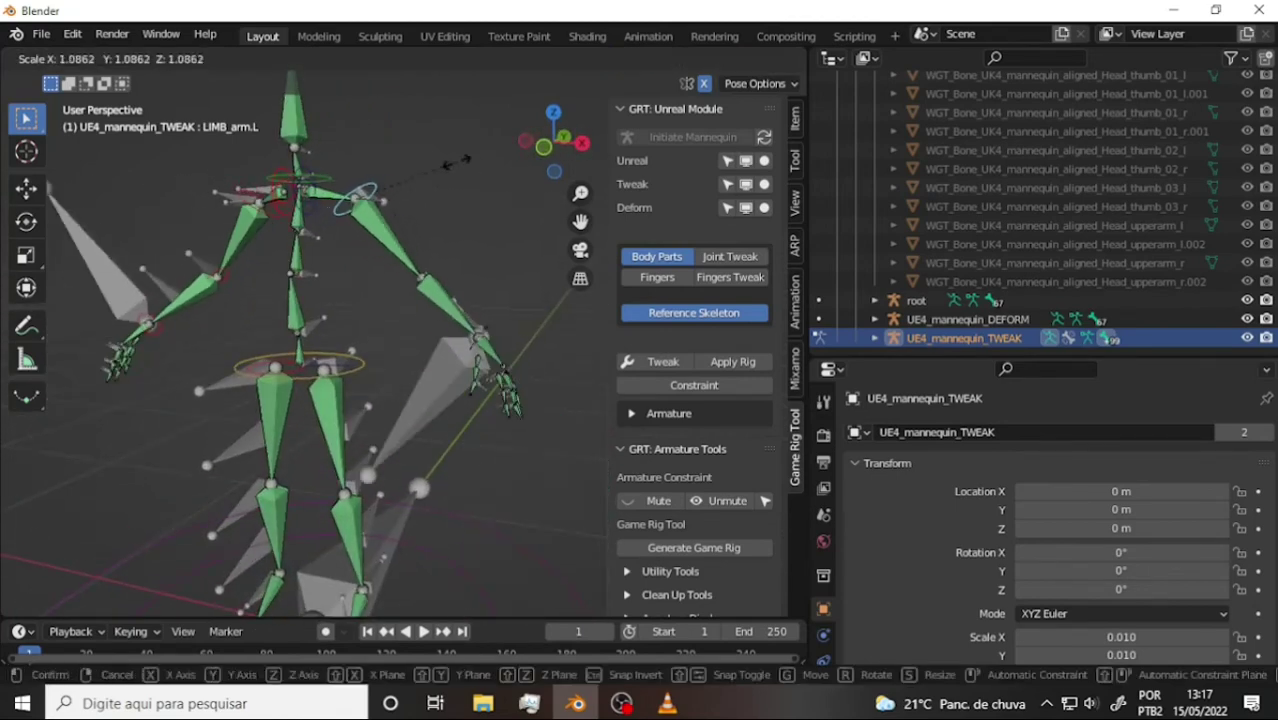
pyautogui.click(362, 369)
pyautogui.press('g')
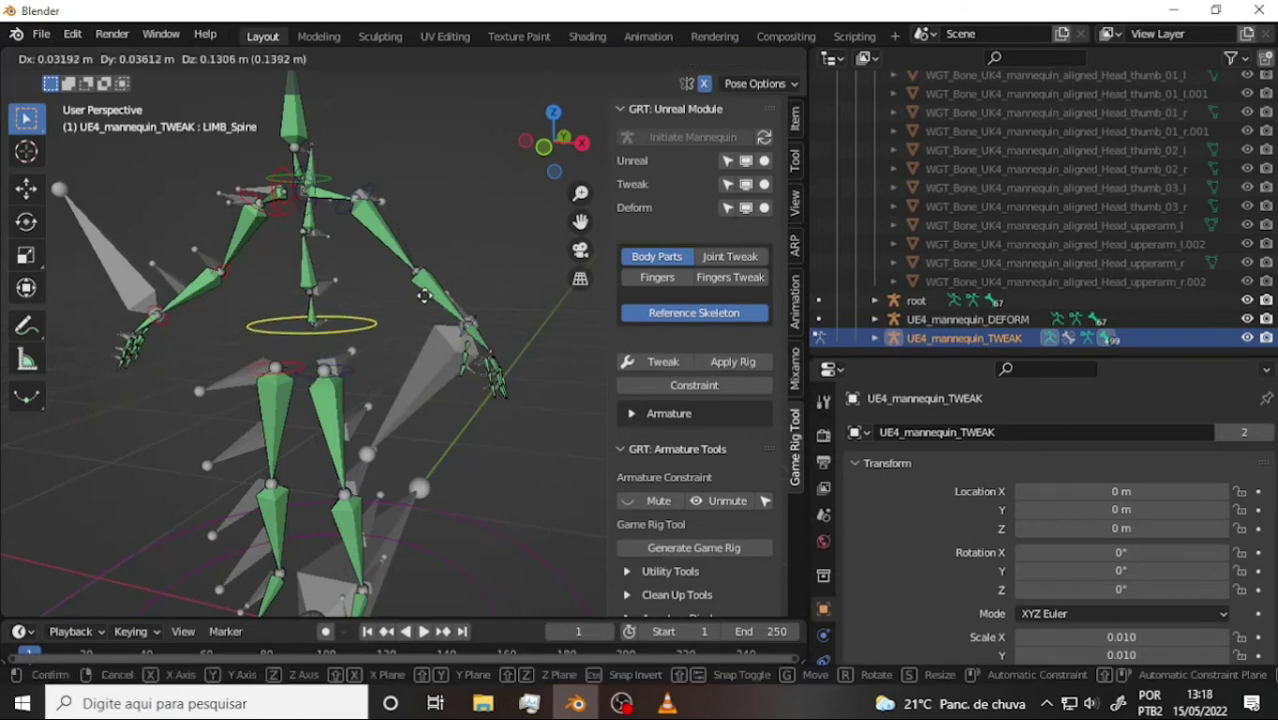
pyautogui.rightClick(435, 328)
# Orbit to a more frontal view of the skeleton, then bring up the VLC tutorial.
pyautogui.moveTo(500, 211)
pyautogui.mouseDown(button='middle')
pyautogui.moveTo(533, 225)
pyautogui.moveTo(524, 213)
pyautogui.mouseUp(button='middle')
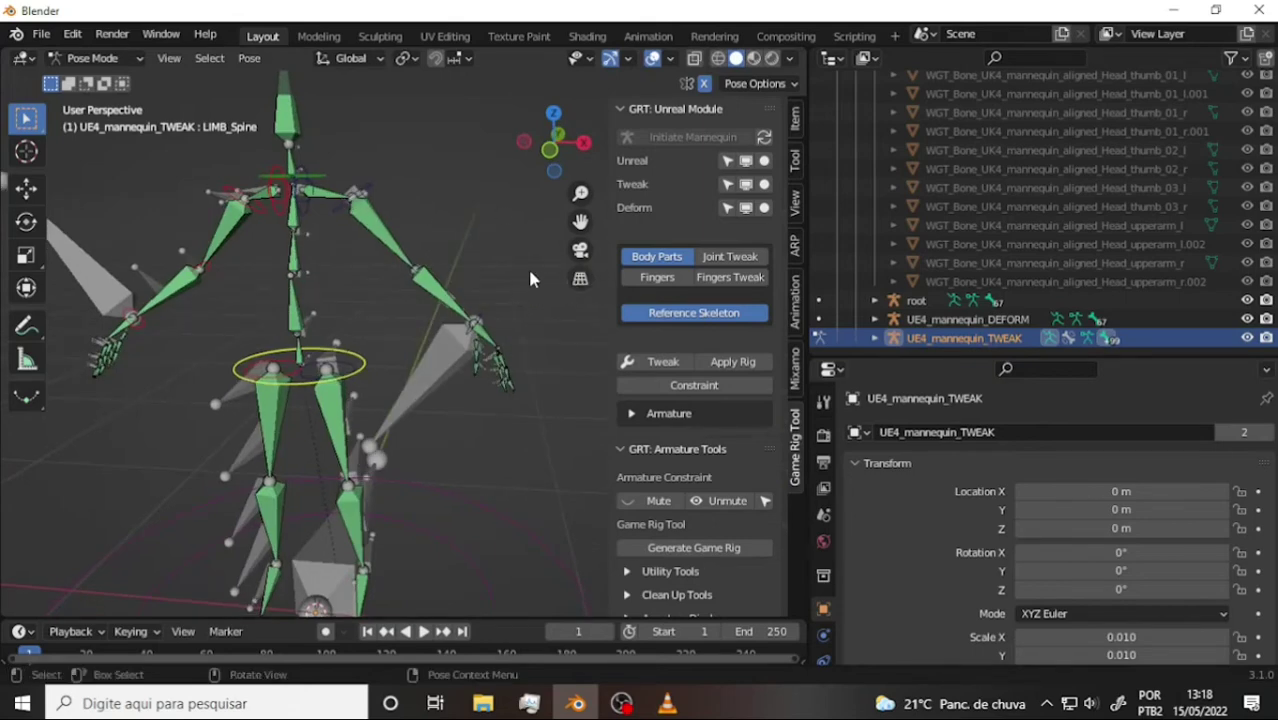
pyautogui.moveTo(527, 277); pyautogui.dragTo(522, 277, button='middle')
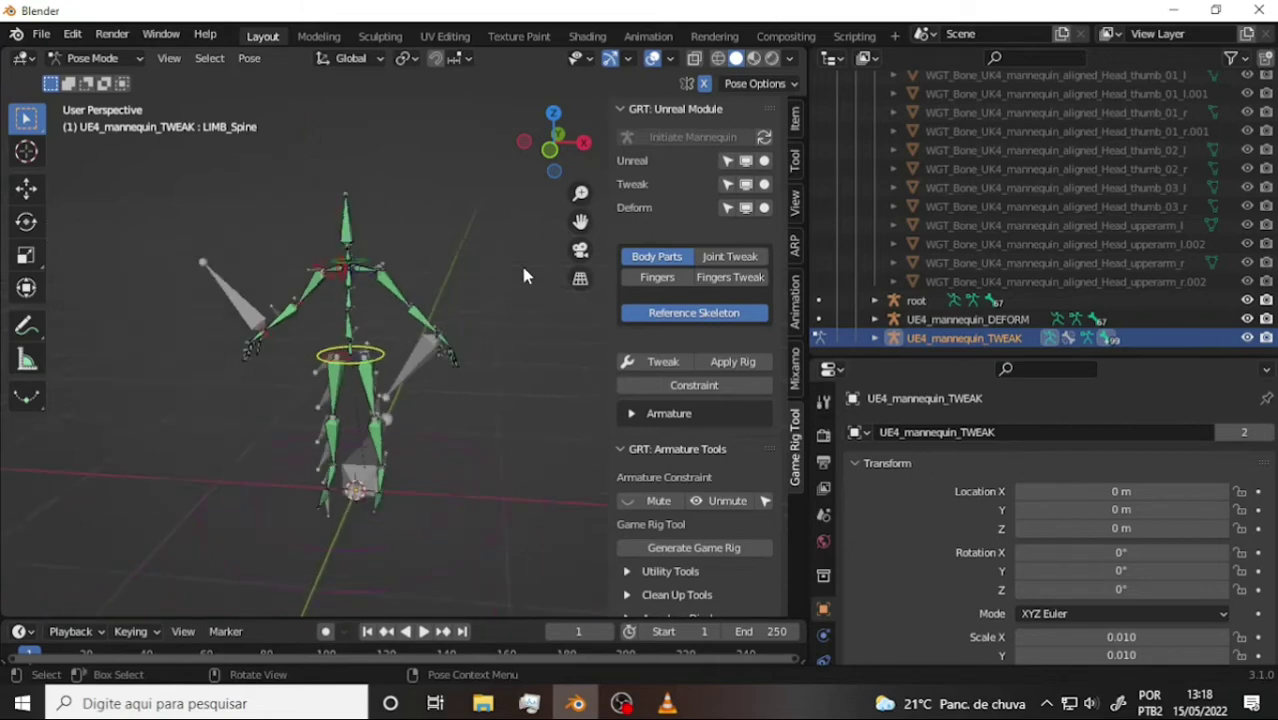
pyautogui.moveTo(582, 220)
pyautogui.mouseDown(button='middle')
pyautogui.moveTo(480, 260)
pyautogui.moveTo(547, 235)
pyautogui.mouseUp(button='middle')
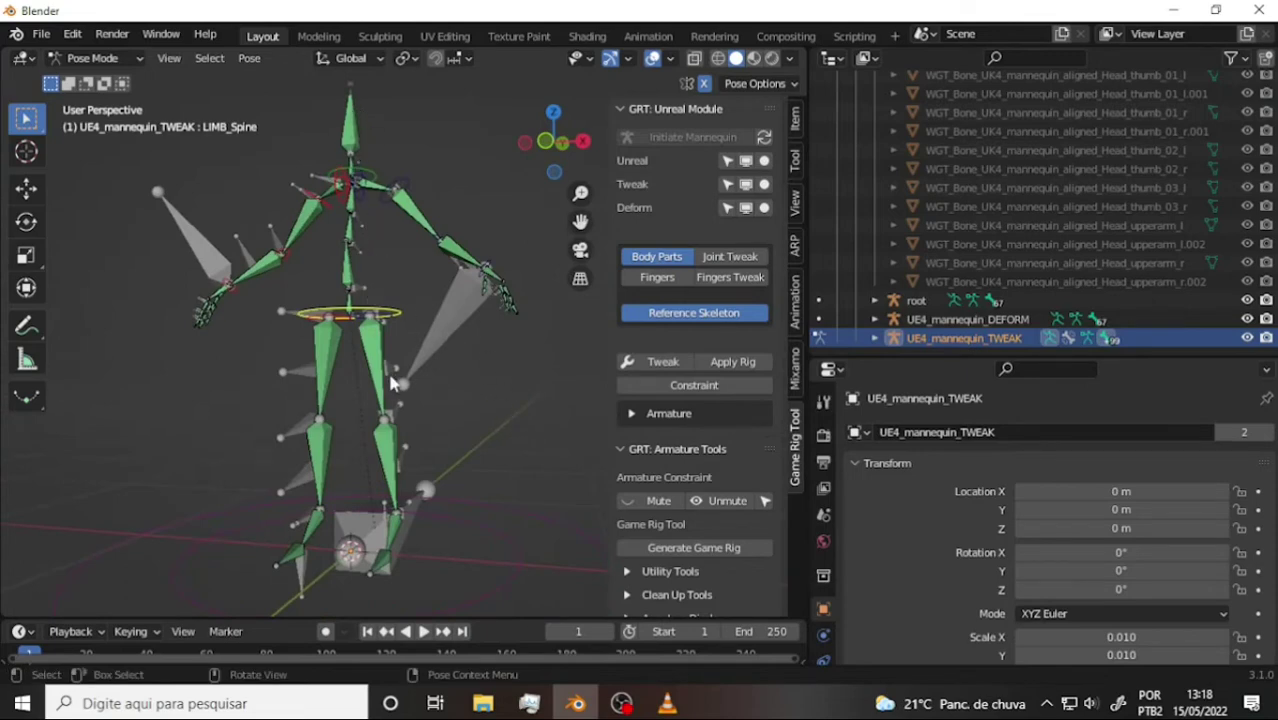
pyautogui.click(667, 703)
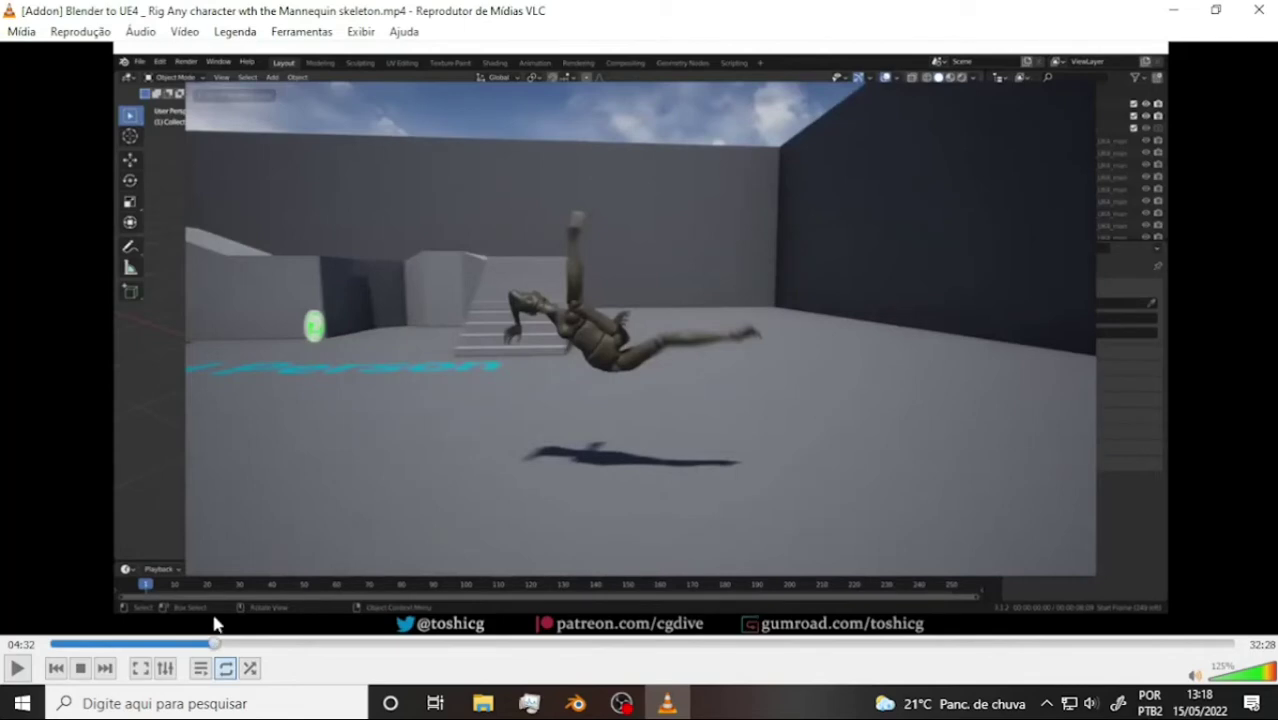
# Skip the tutorial video ahead past 06:06 to 10:17.
pyautogui.moveTo(245, 645); pyautogui.dragTo(424, 652)
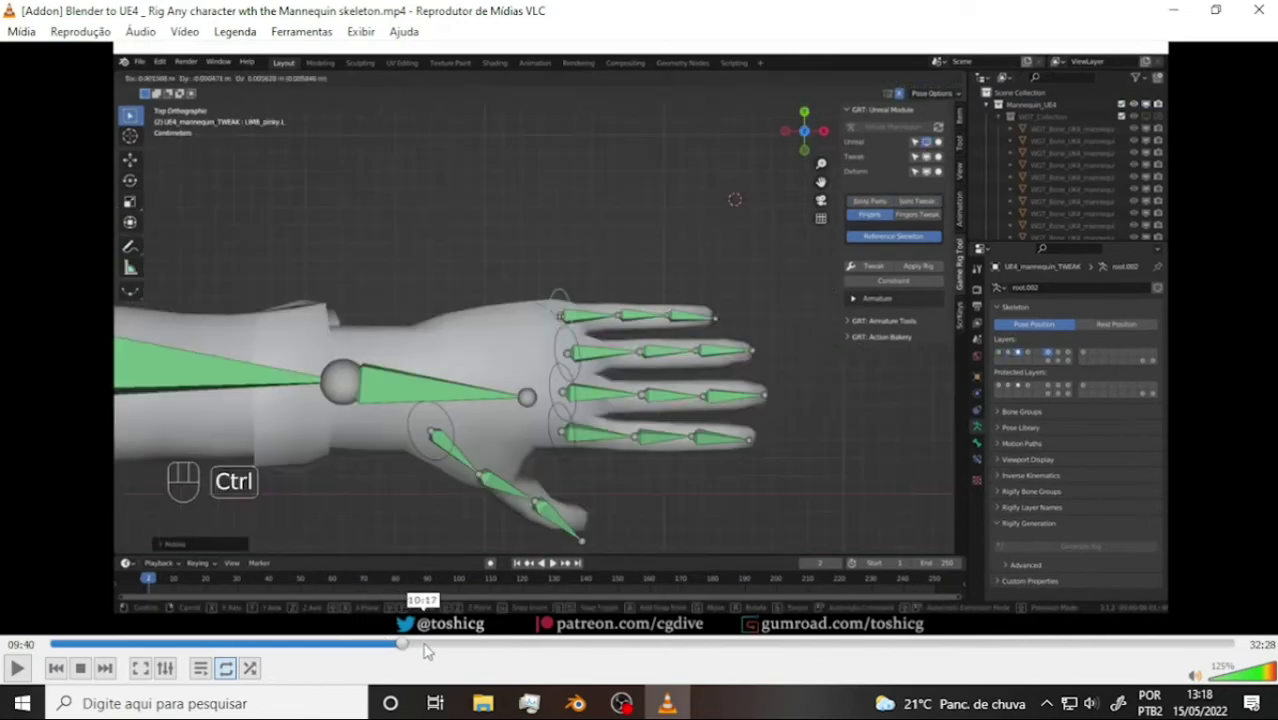
pyautogui.click(425, 652)
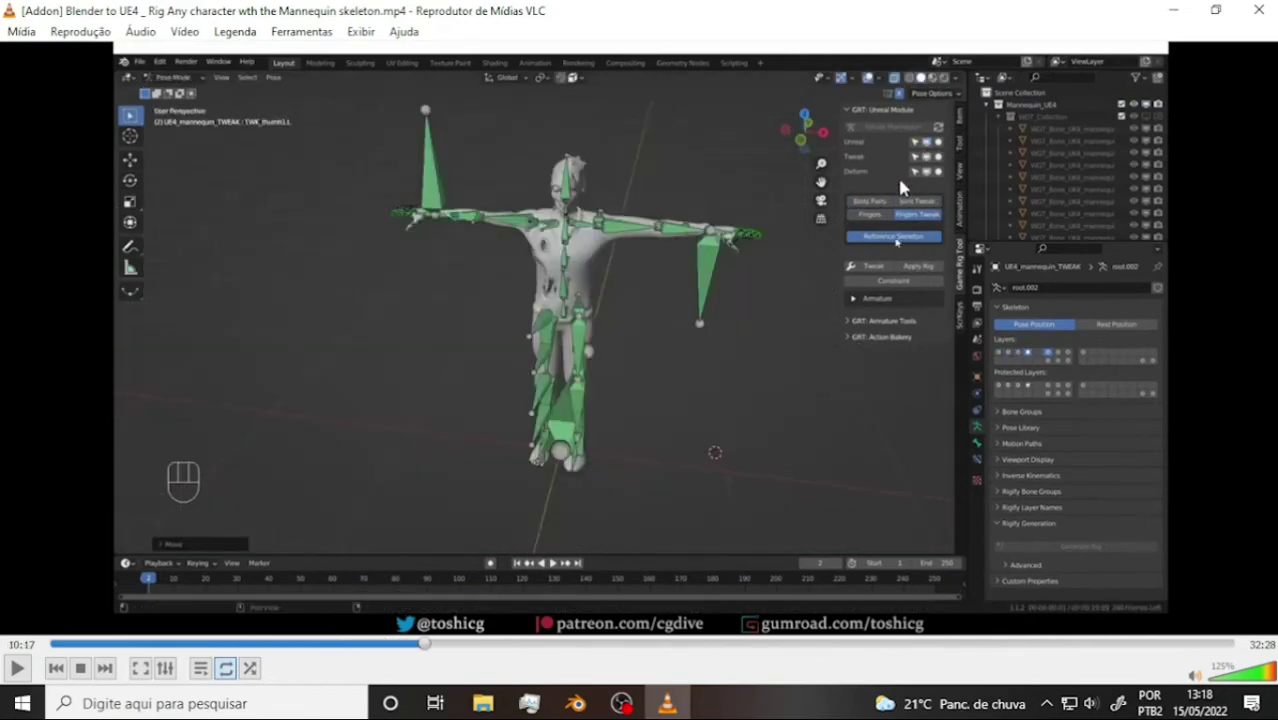
# Back in Blender, enable Joint Tweak and Fingers Tweak in the GRT panel.
pyautogui.click(590, 705)
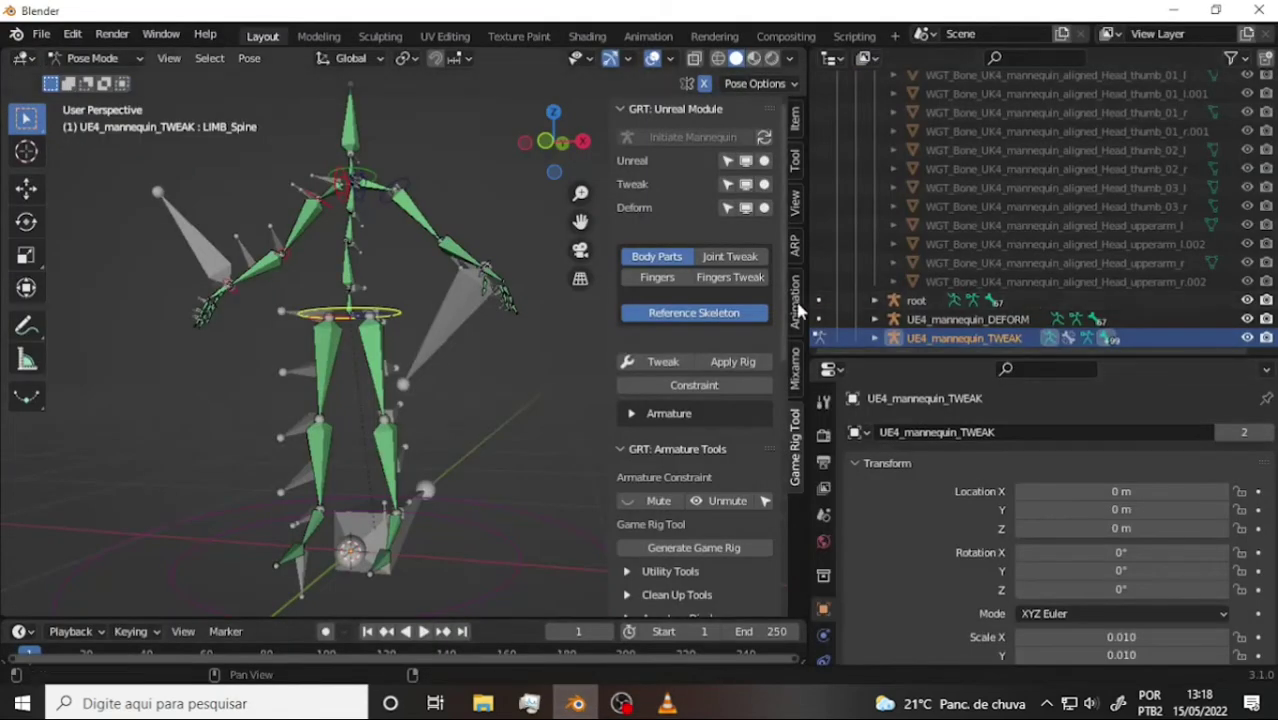
pyautogui.click(710, 257)
pyautogui.scroll(5, 529, 272)
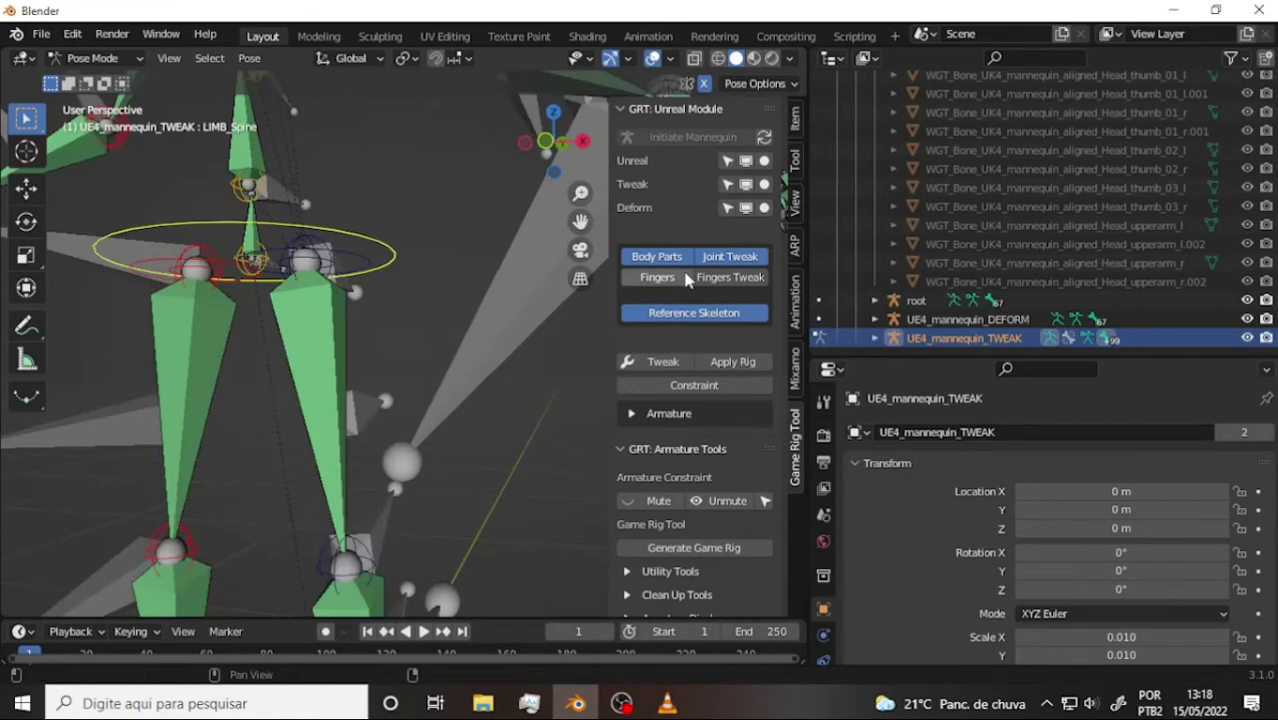
pyautogui.click(730, 280)
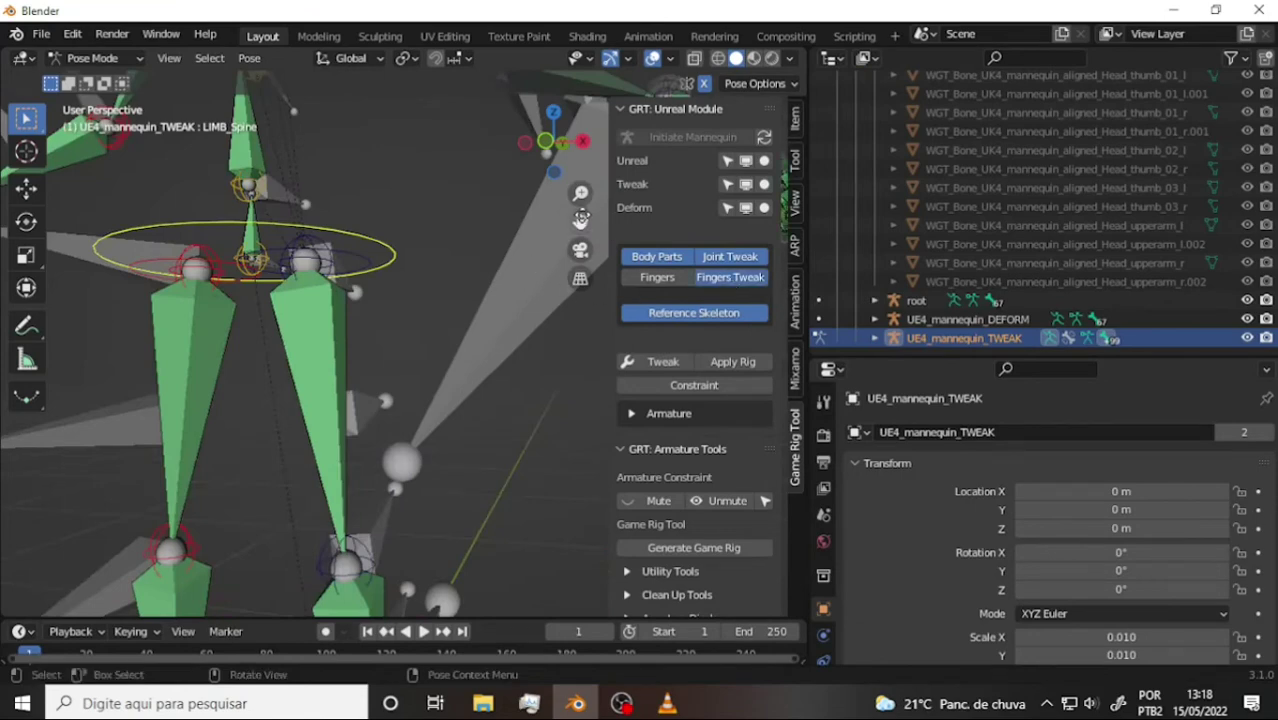
# Try moving the TWK_middle4.L finger tweak bone, then cancel the move.
pyautogui.moveTo(580, 221); pyautogui.dragTo(527, 296)
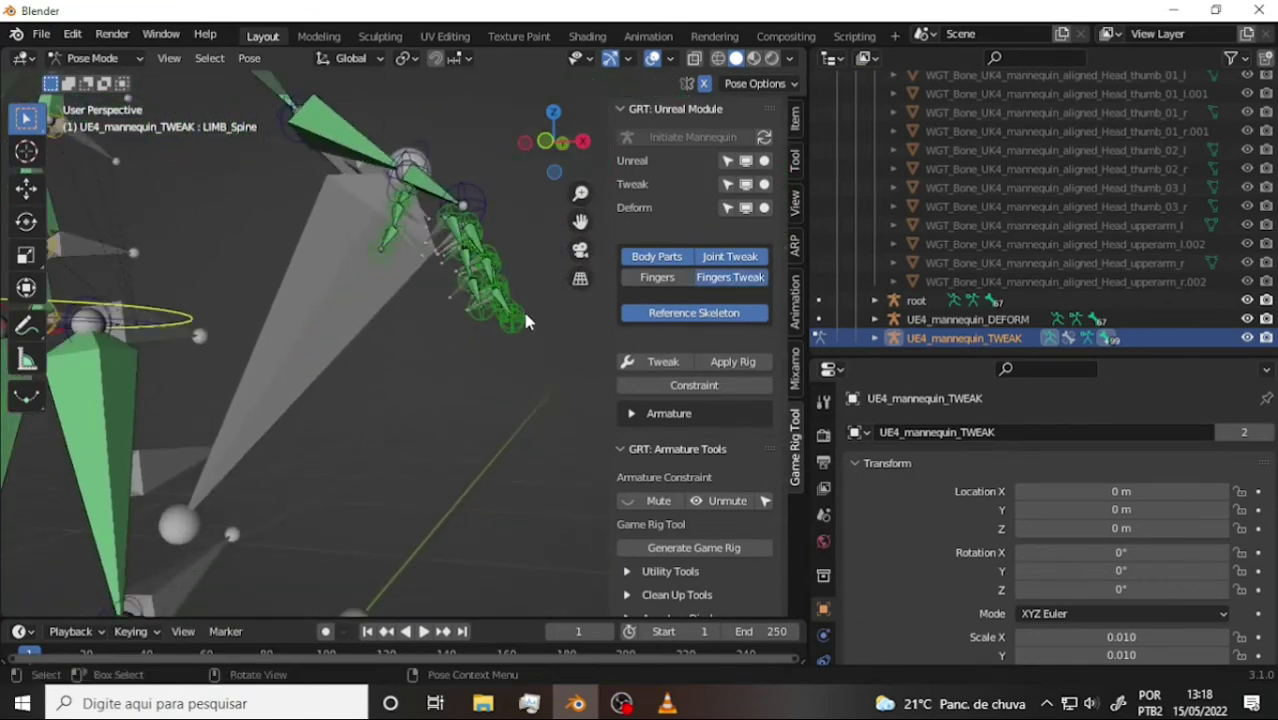
pyautogui.click(518, 316)
pyautogui.press('g')
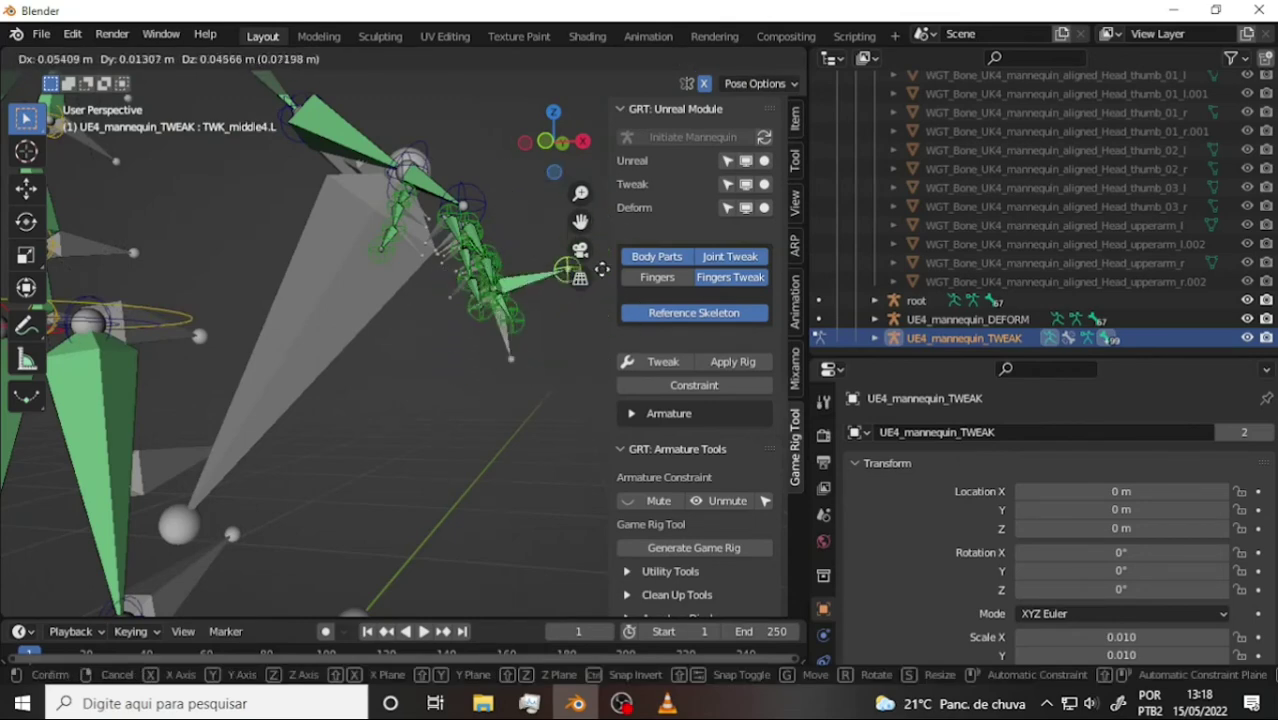
pyautogui.rightClick(578, 300)
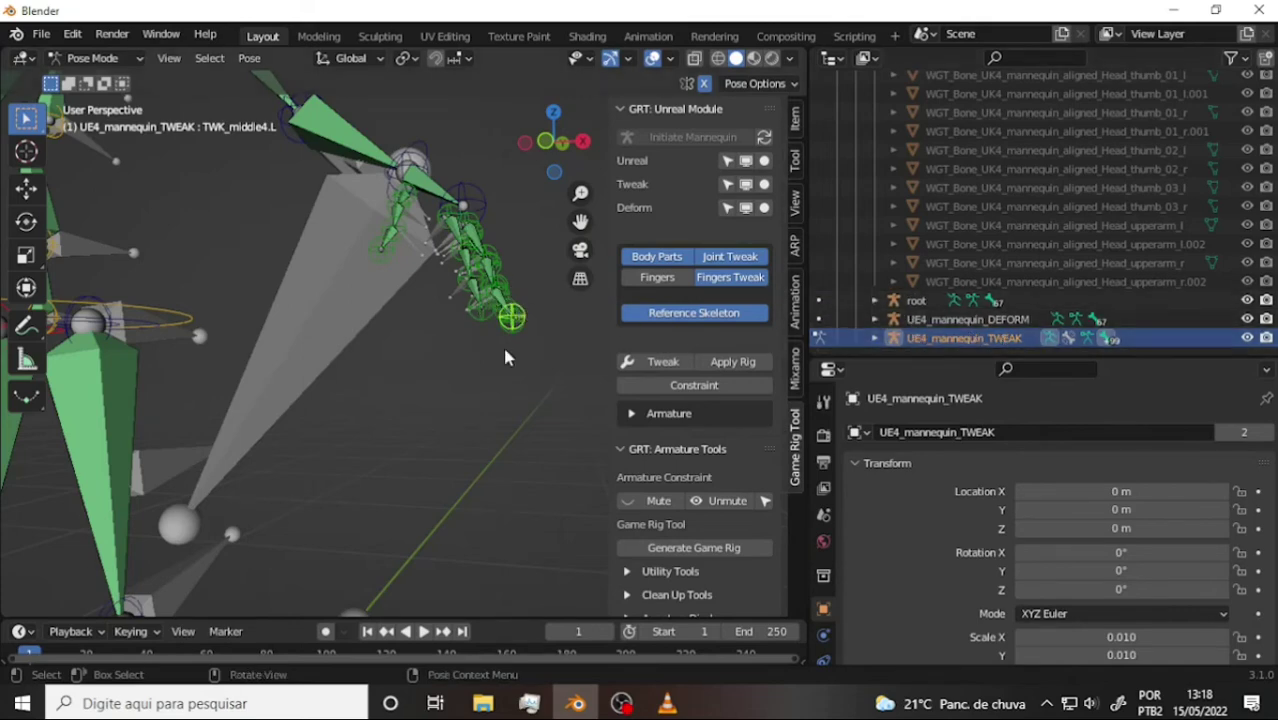
pyautogui.scroll(-5, 525, 312)
pyautogui.scroll(3, 525, 313)
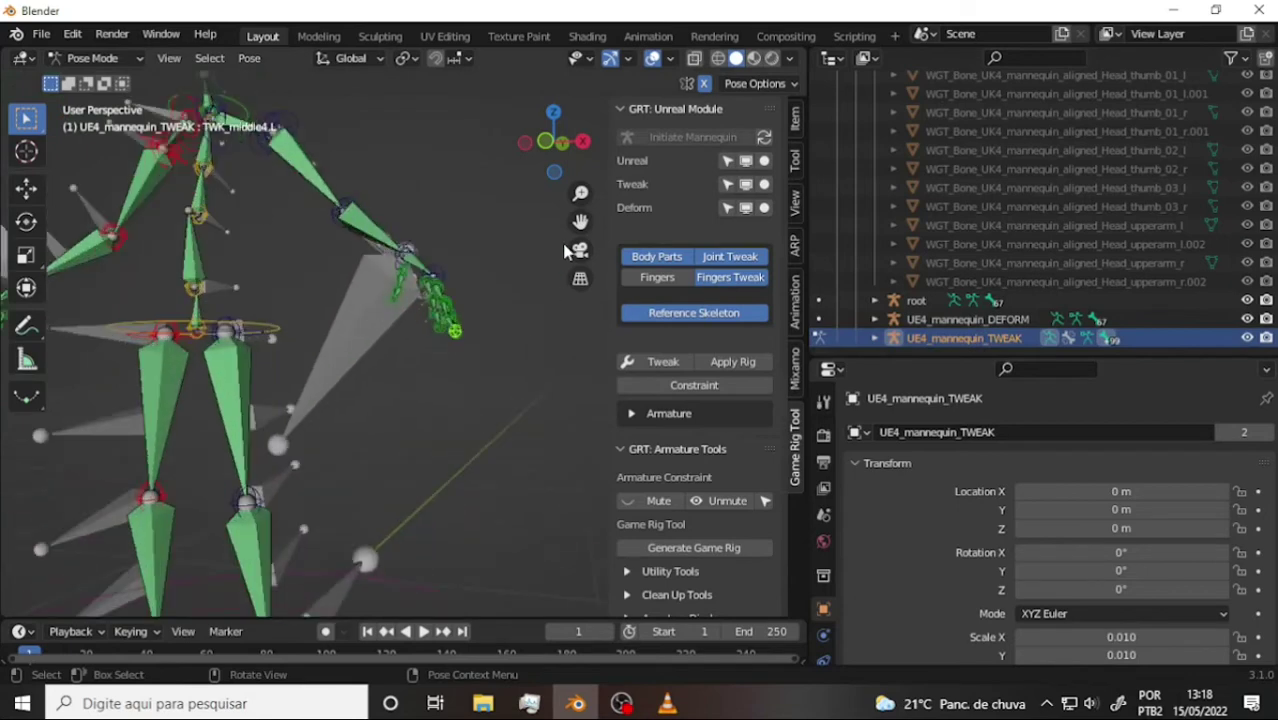
pyautogui.moveTo(580, 222); pyautogui.dragTo(543, 253)
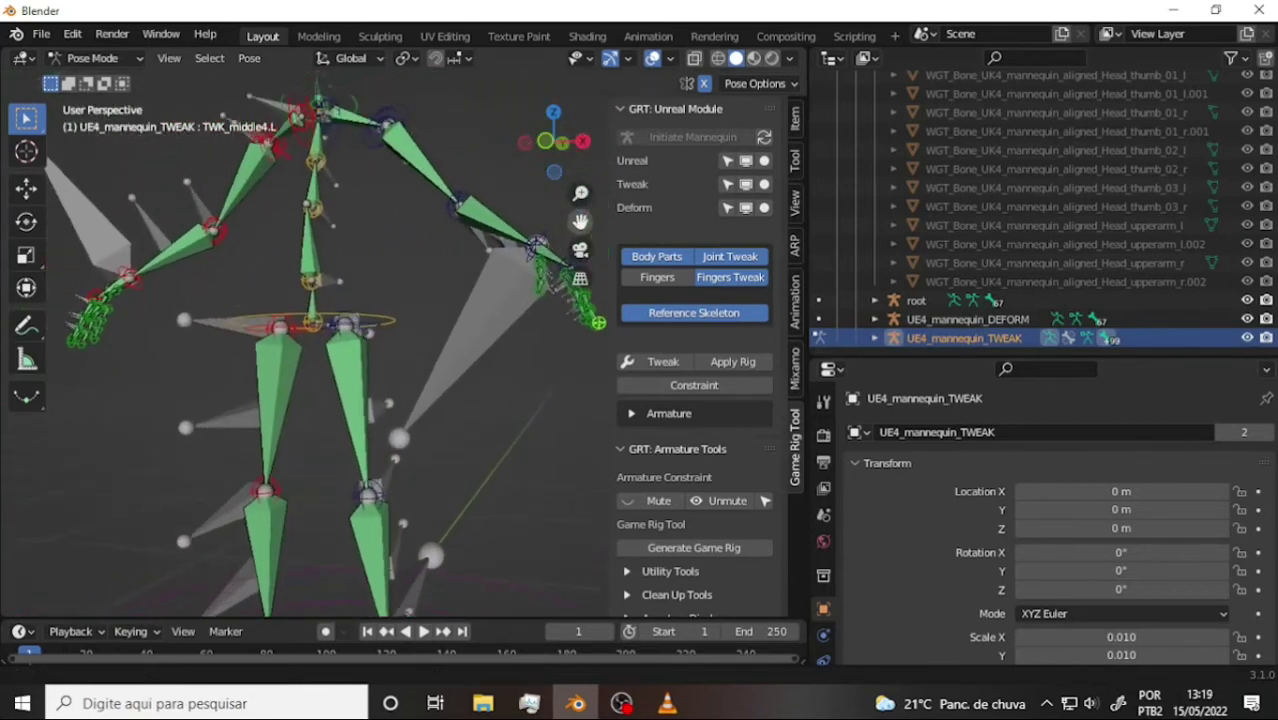
pyautogui.moveTo(543, 253); pyautogui.dragTo(447, 285, button='middle')
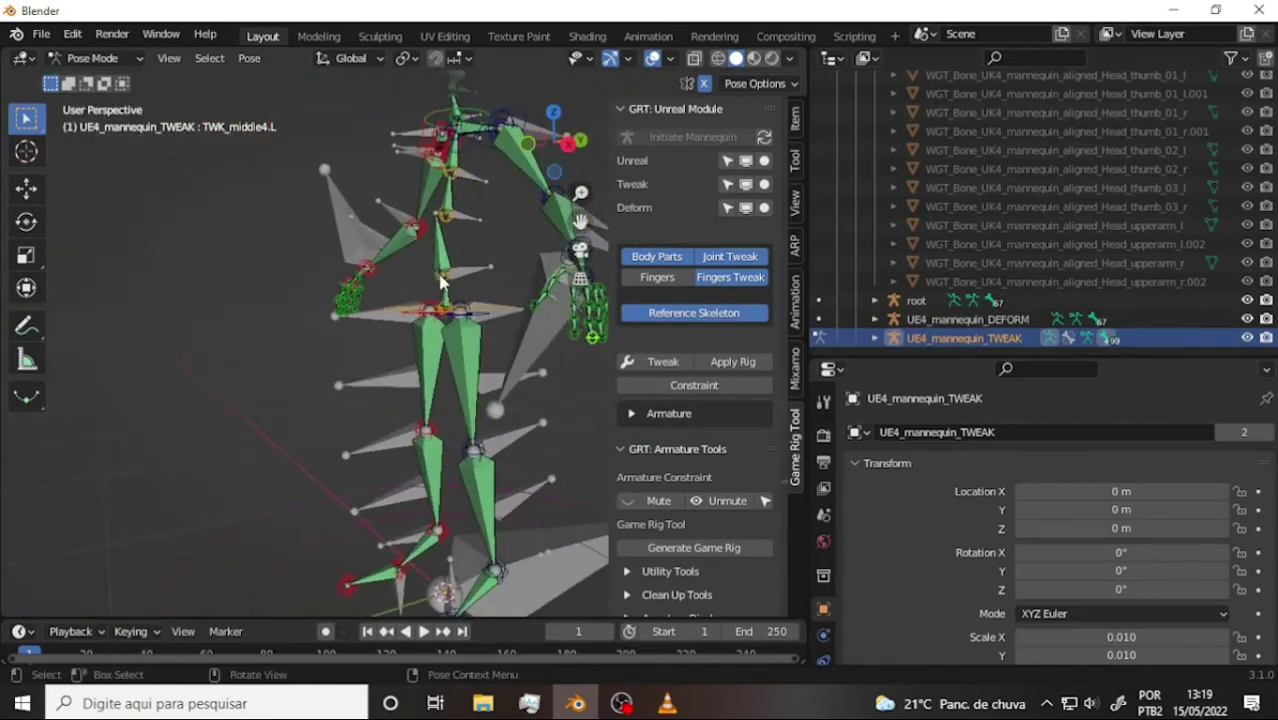
pyautogui.scroll(2, 447, 285)
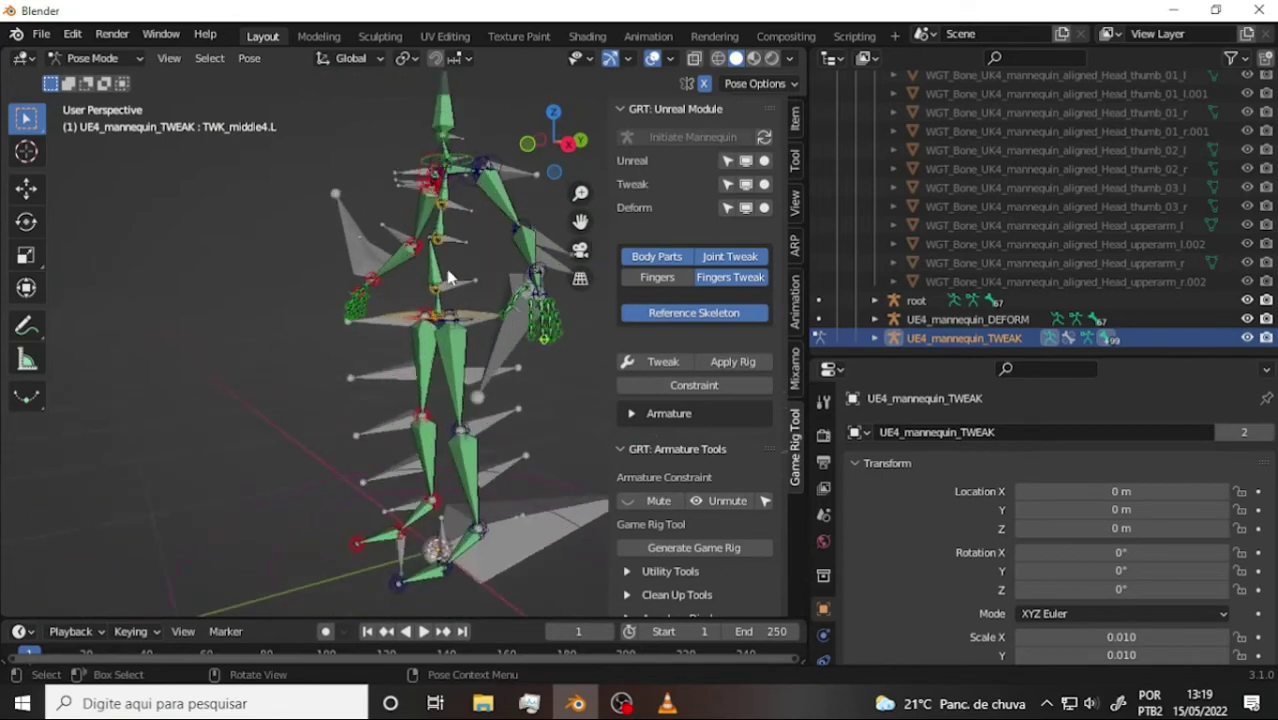
pyautogui.moveTo(580, 222); pyautogui.dragTo(580, 232)
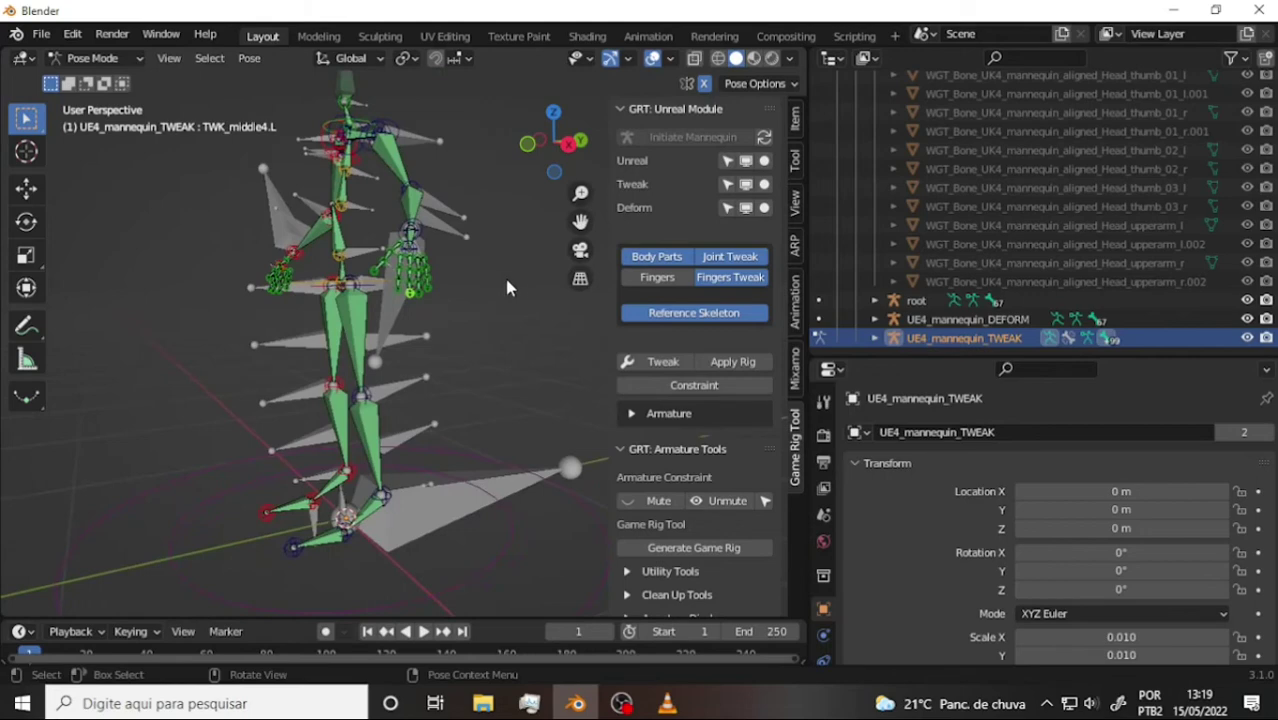
pyautogui.moveTo(503, 274); pyautogui.dragTo(586, 273, button='middle')
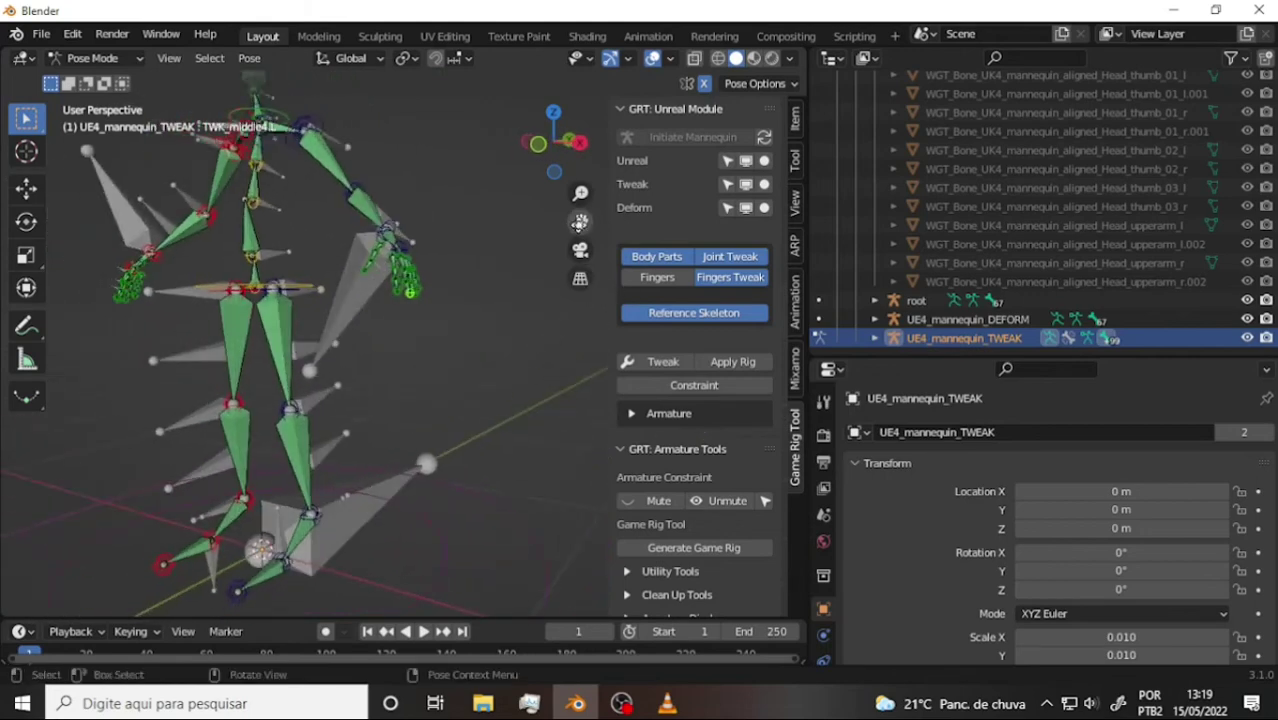
pyautogui.moveTo(580, 222); pyautogui.dragTo(670, 242)
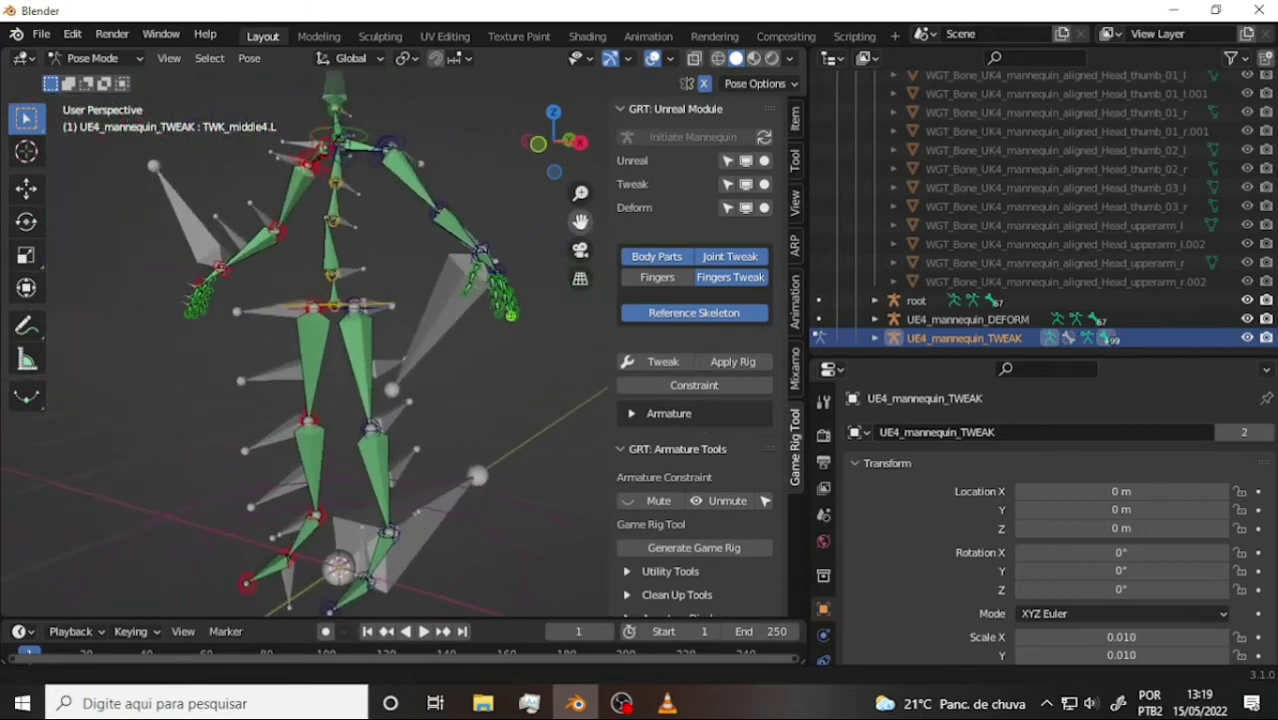
pyautogui.scroll(-2, 455, 258)
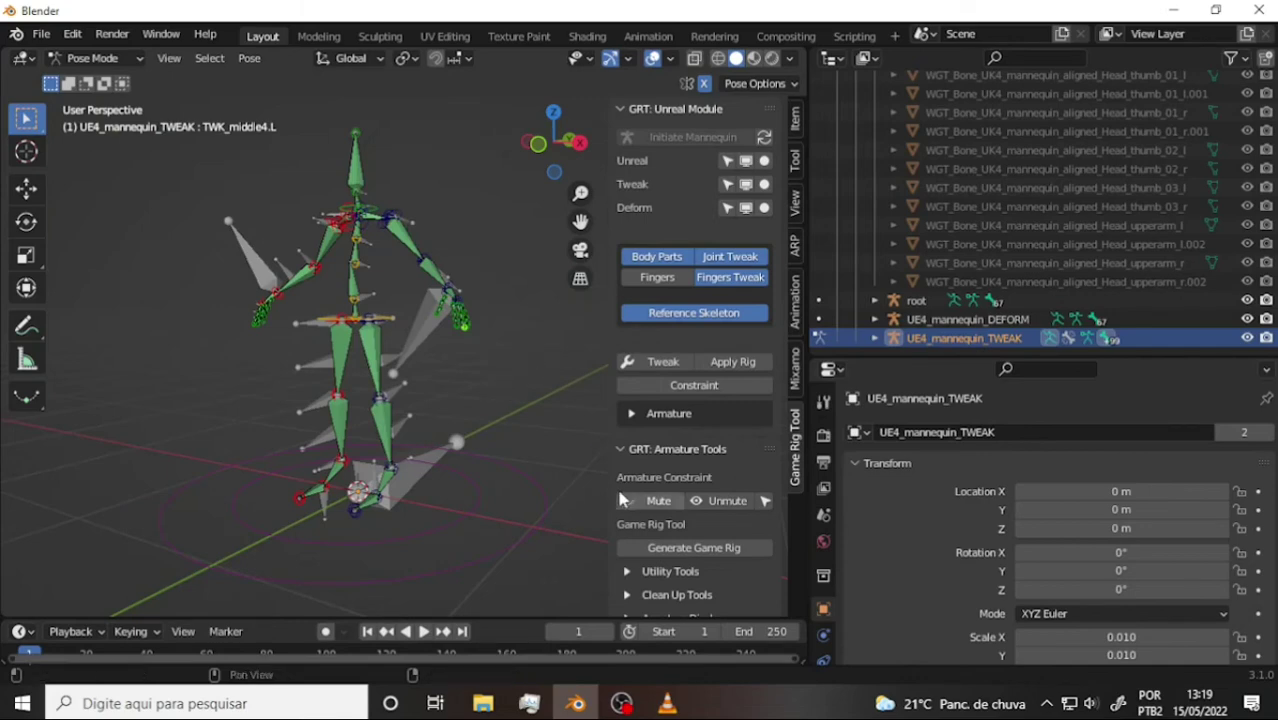
pyautogui.scroll(3, 549, 427)
pyautogui.scroll(-2, 549, 427)
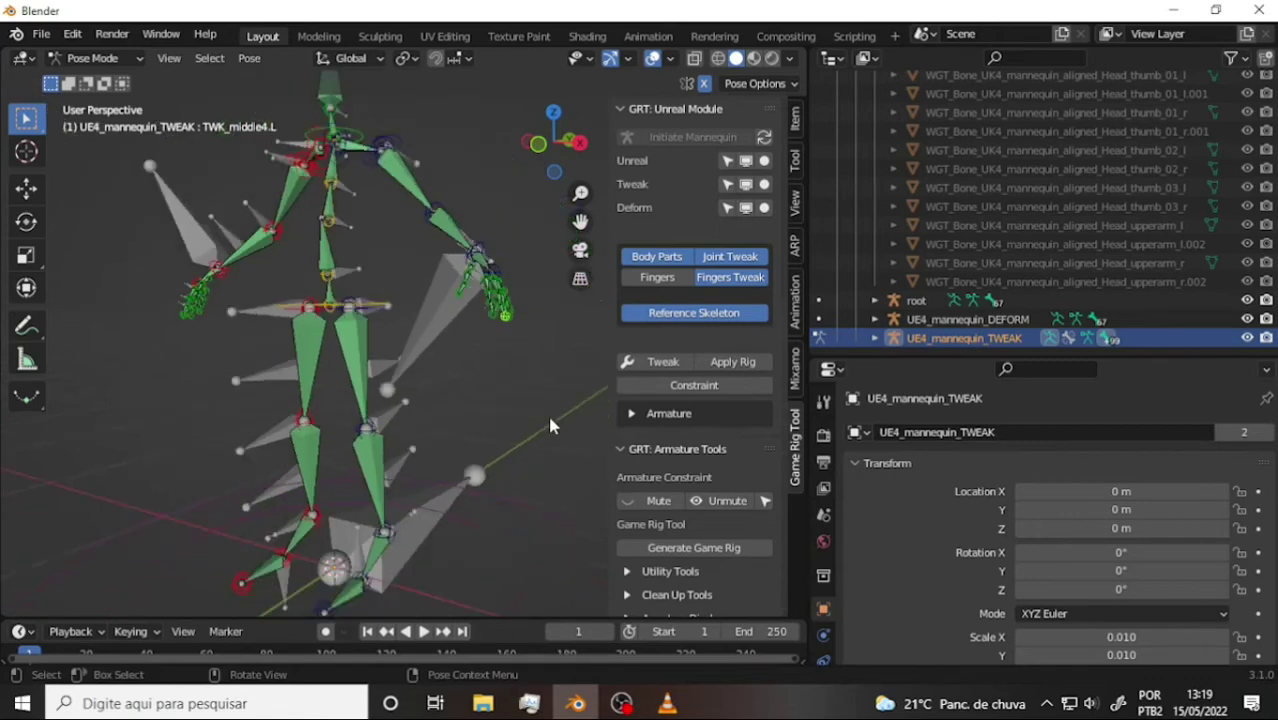
pyautogui.scroll(1, 549, 426)
# Select upperarm_l then lowerarm_l and bring up the Set Parent To menu with Ctrl+P.
pyautogui.scroll(-2, 535, 370)
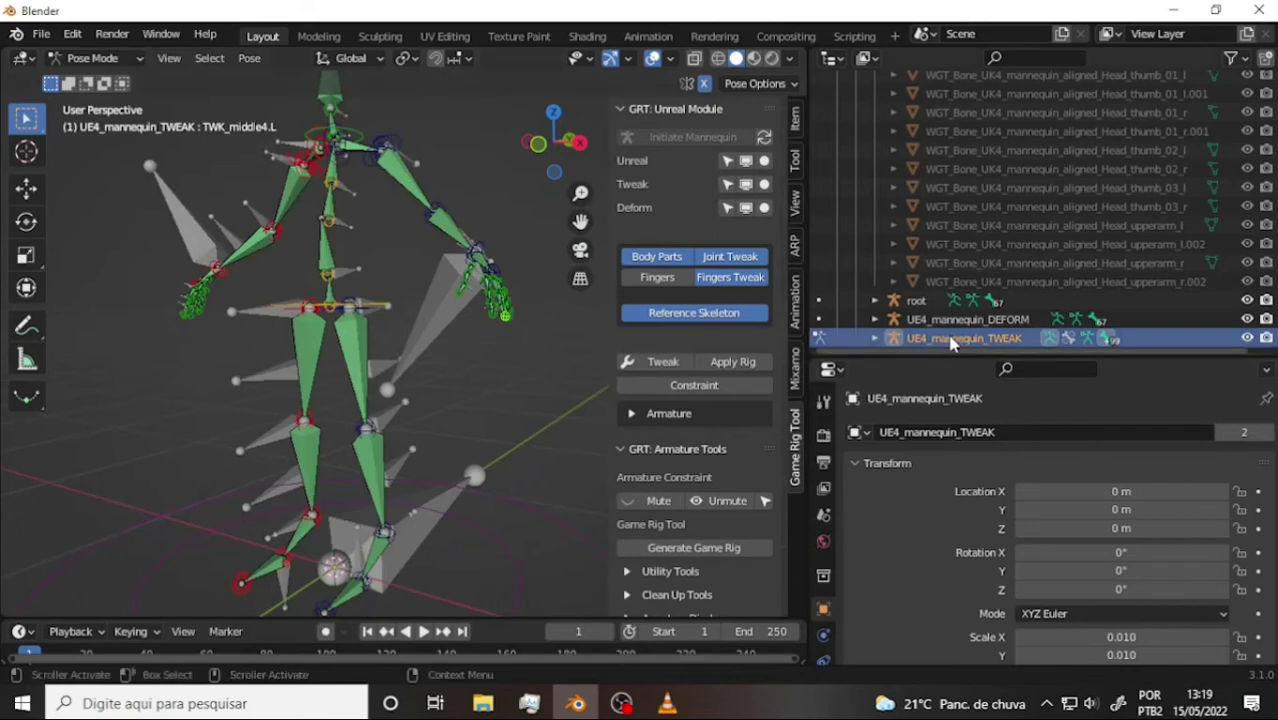
pyautogui.click(403, 186)
pyautogui.click(443, 230)
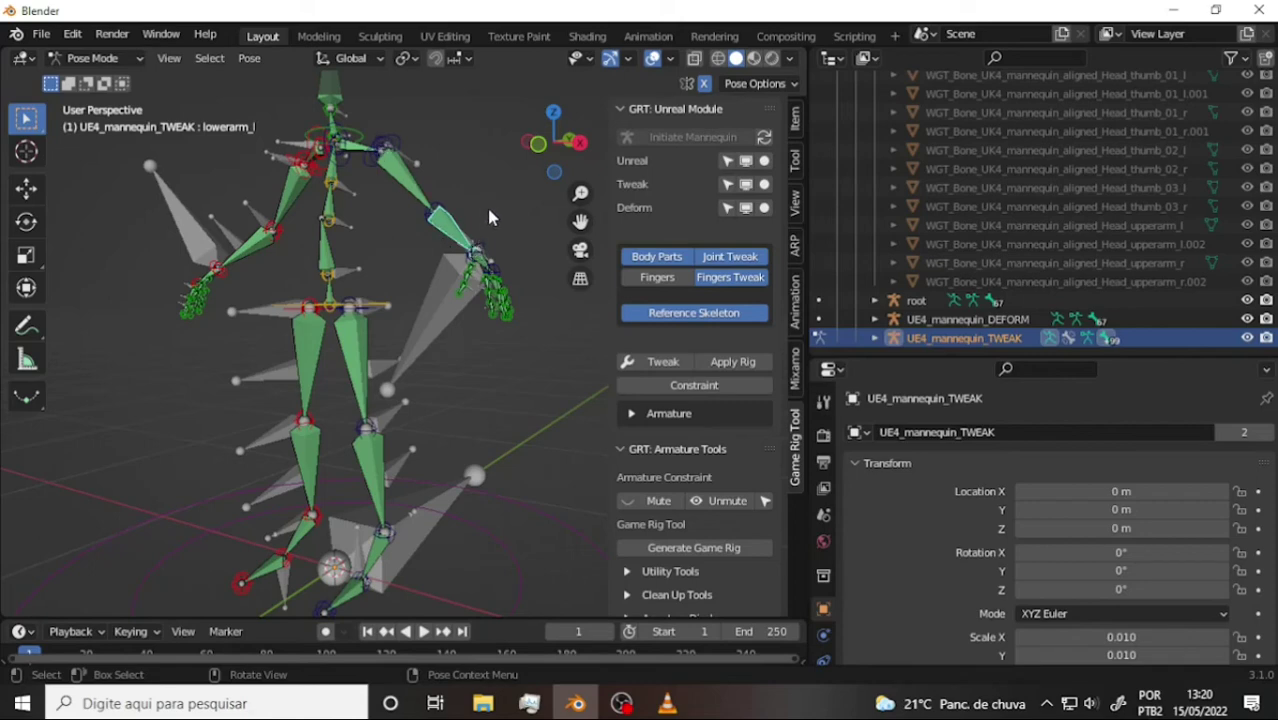
pyautogui.hotkey('ctrl', 'p')
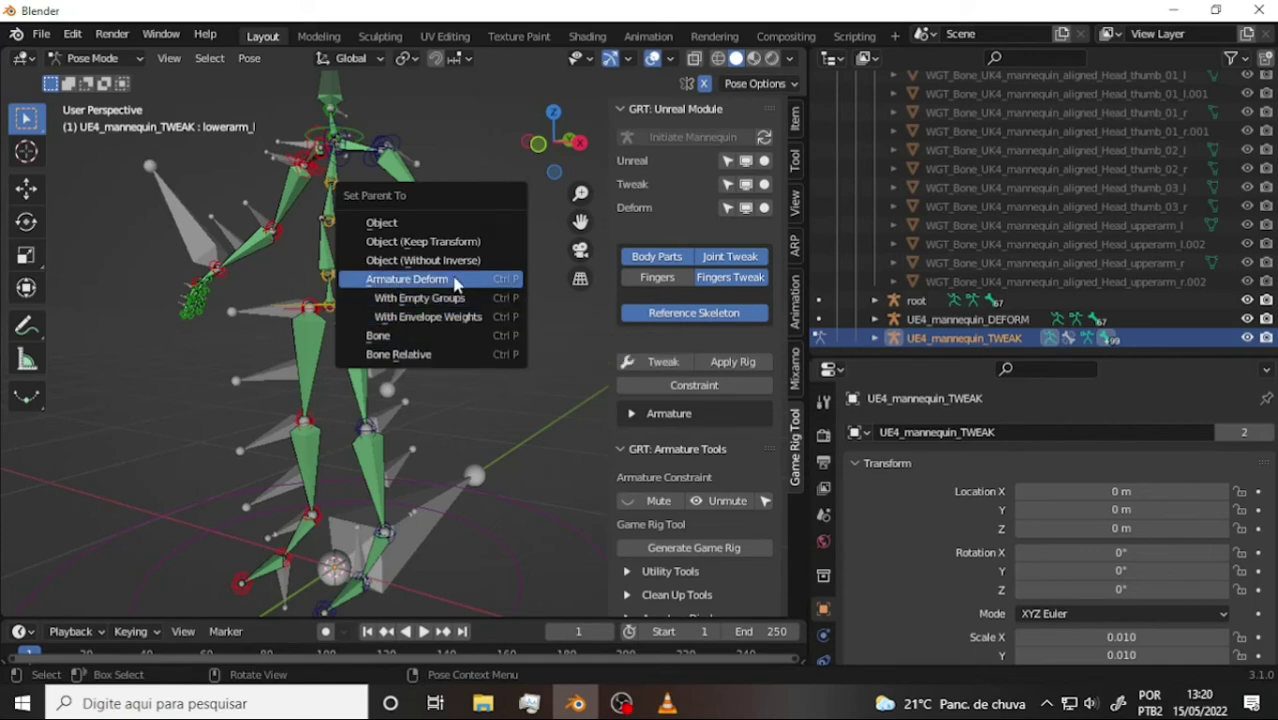
# Apply the chosen parenting, then select the LIMB_Spine hip and LIMB_leg.R controls.
pyautogui.click(420, 298)
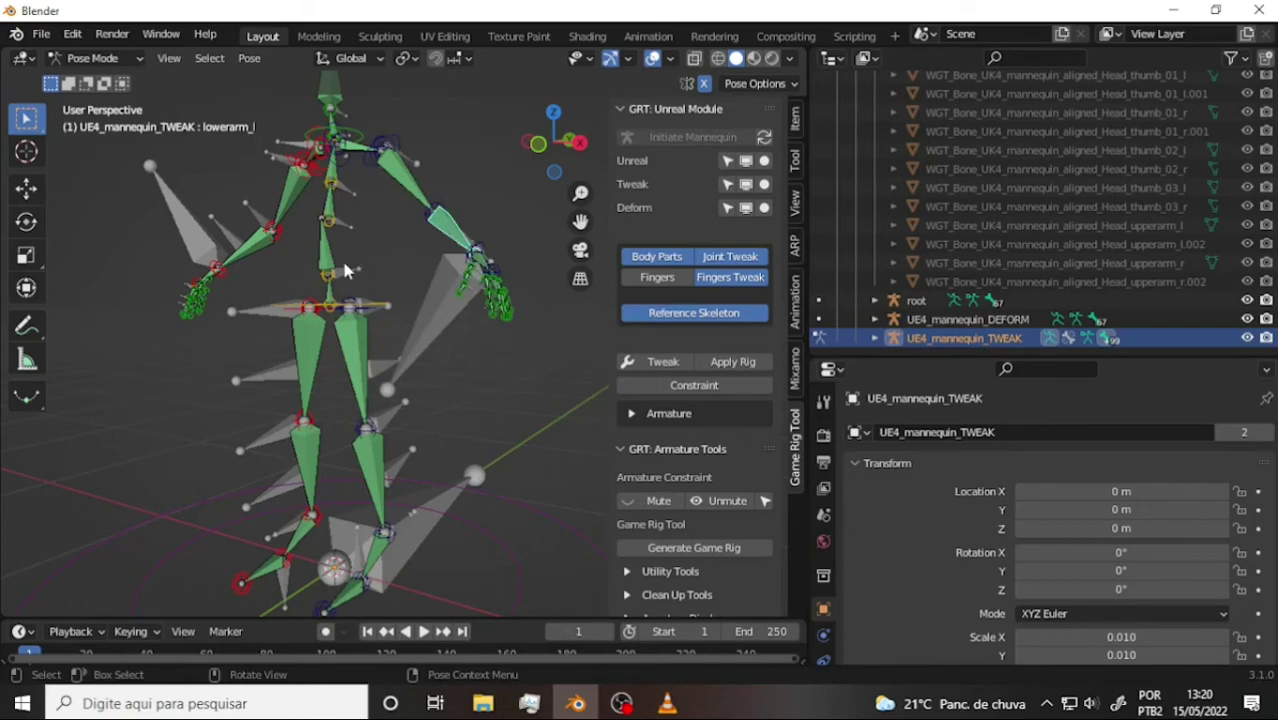
pyautogui.moveTo(393, 253); pyautogui.dragTo(410, 256, button='middle')
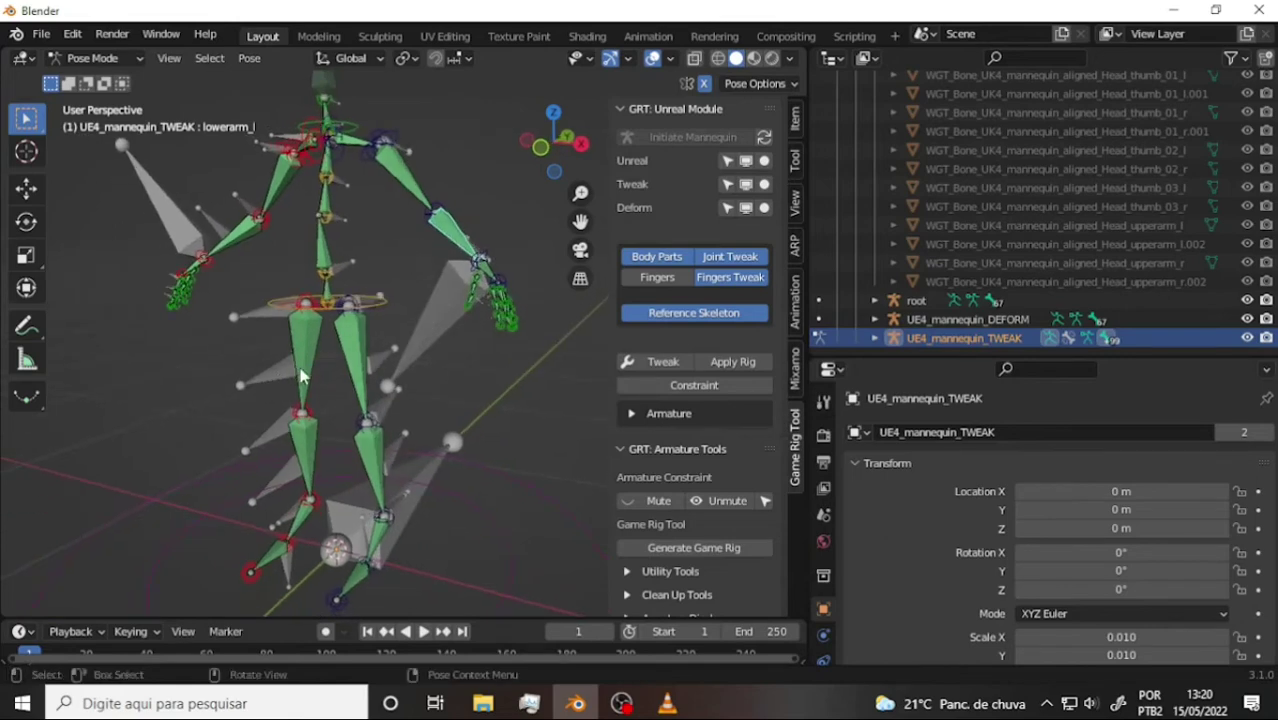
pyautogui.click(272, 322)
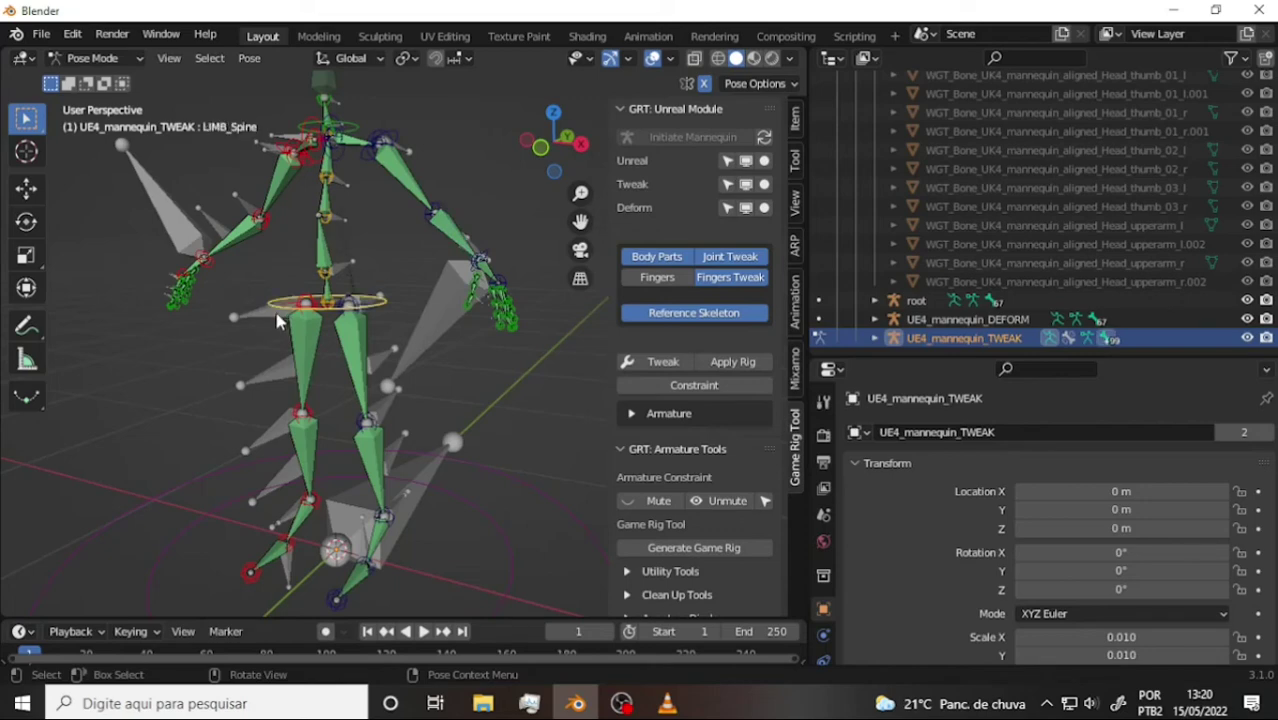
pyautogui.click(280, 327)
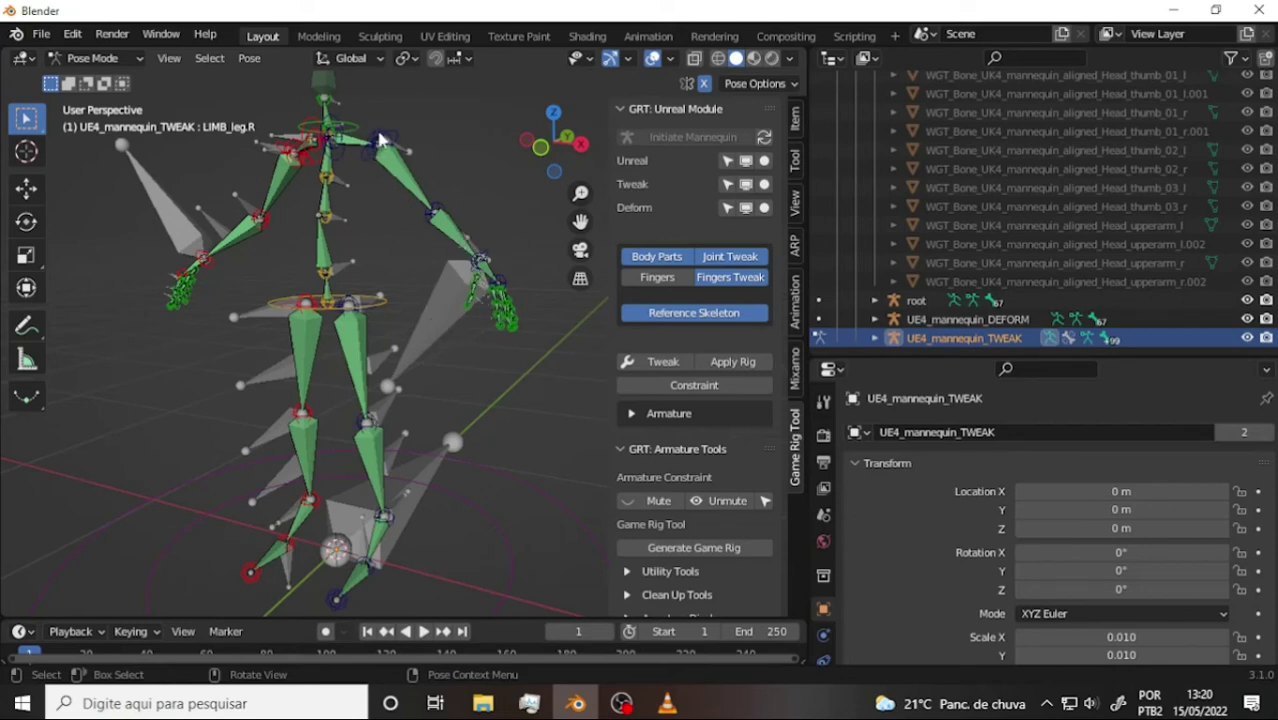
# Skim the VLC tutorial between 11:41 and 13:39, ending back at 11:41.
pyautogui.click(667, 703)
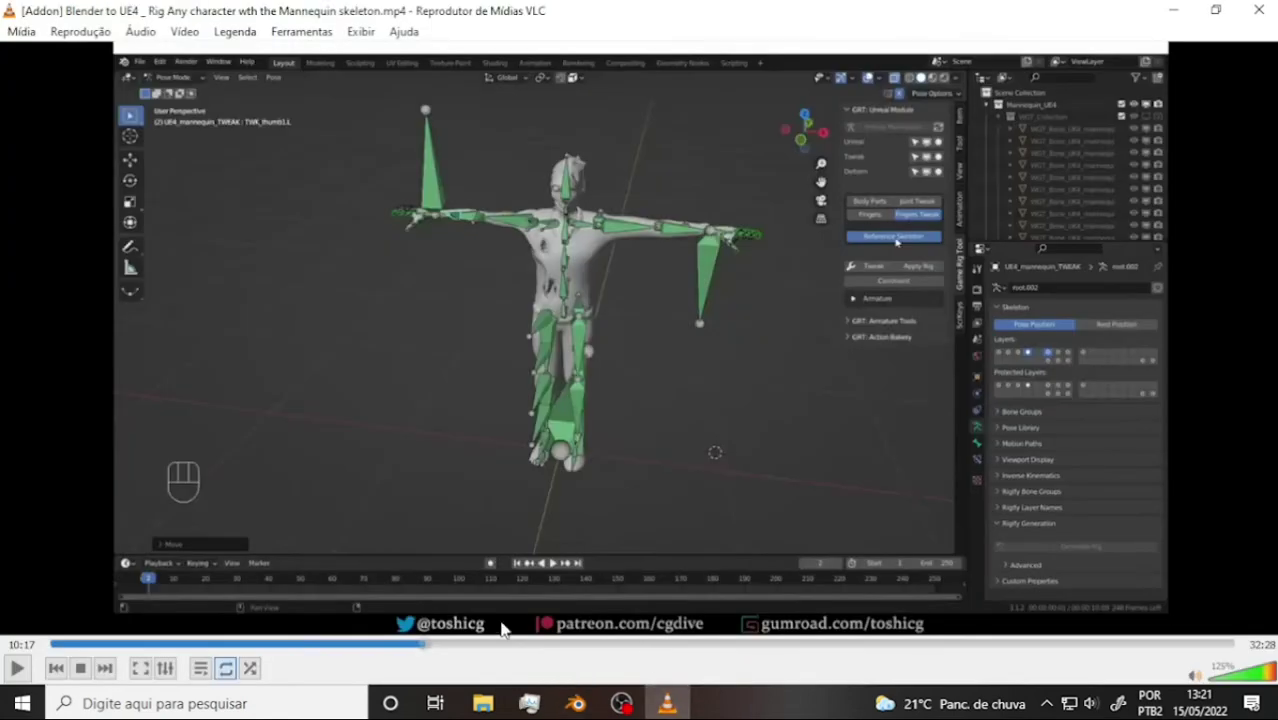
pyautogui.click(478, 645)
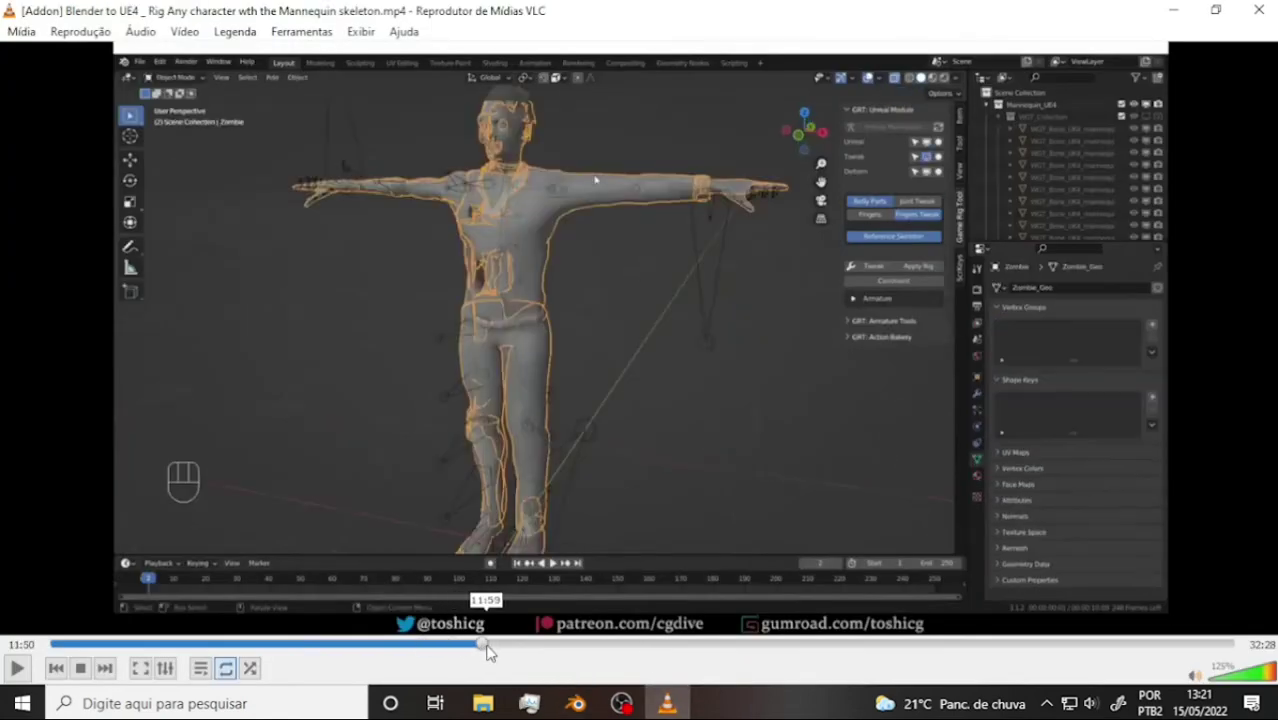
pyautogui.moveTo(487, 650); pyautogui.dragTo(548, 650)
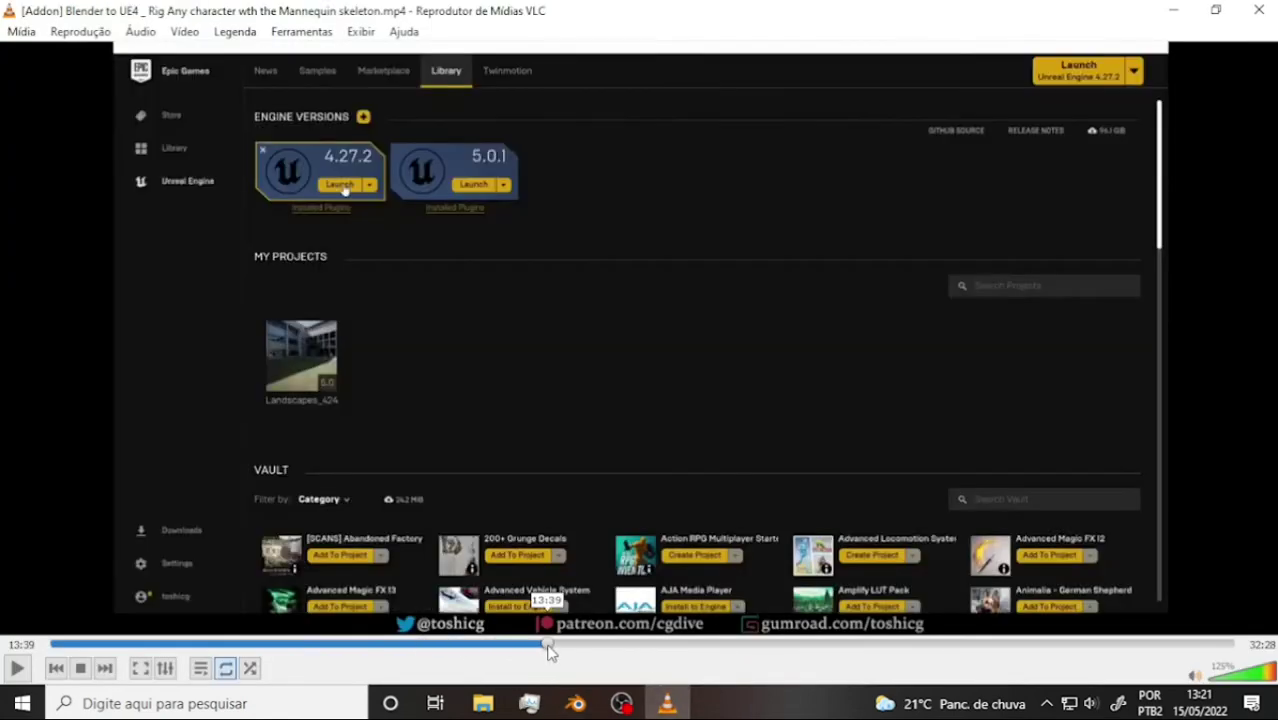
pyautogui.click(523, 650)
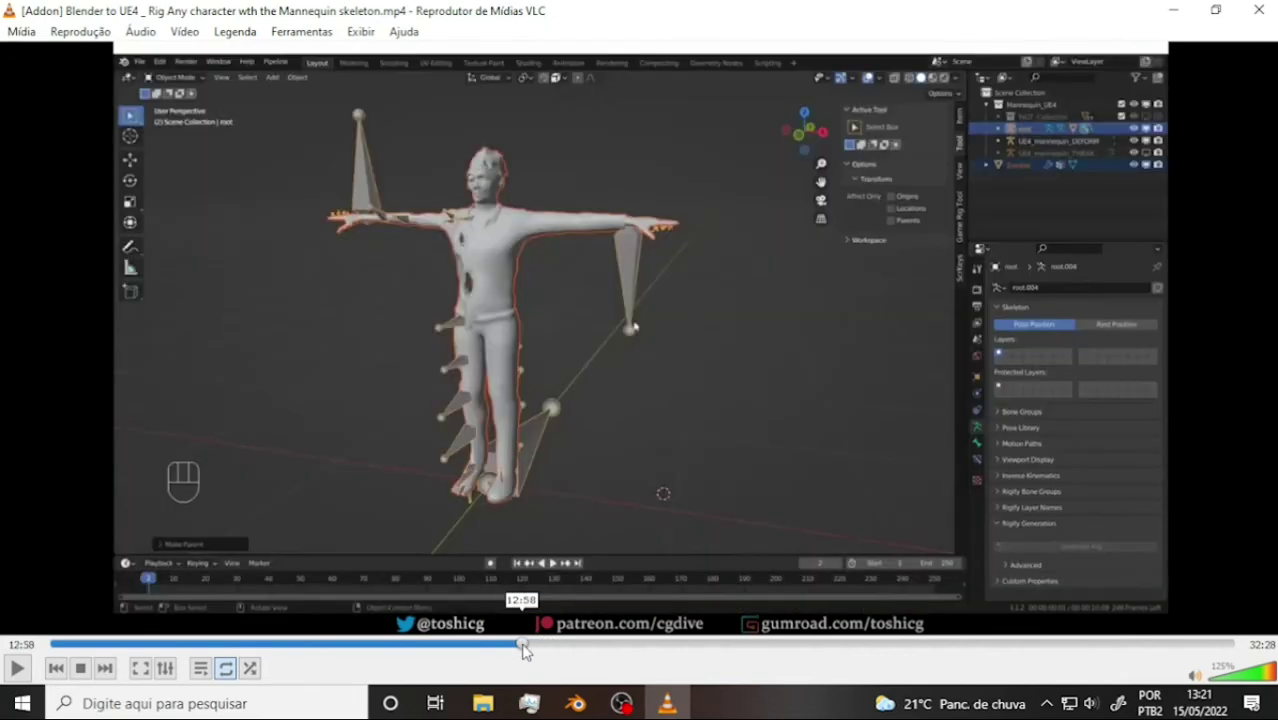
pyautogui.moveTo(523, 650); pyautogui.dragTo(541, 650)
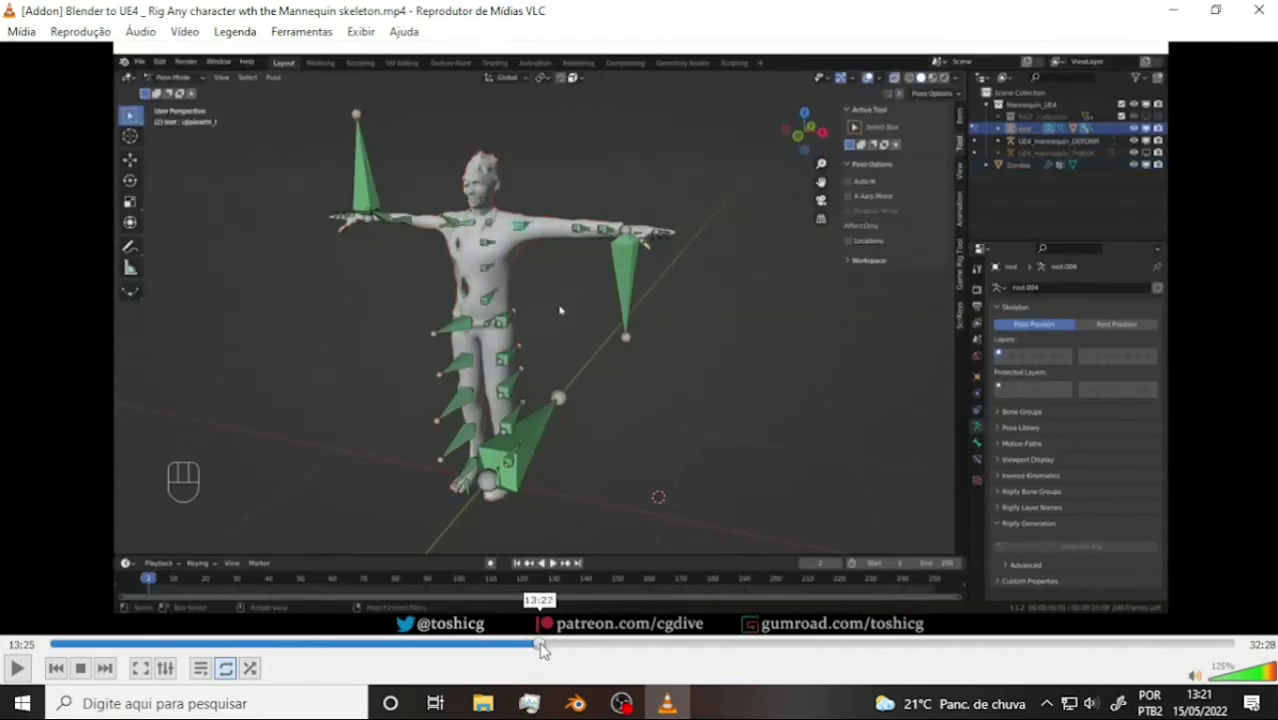
pyautogui.click(551, 650)
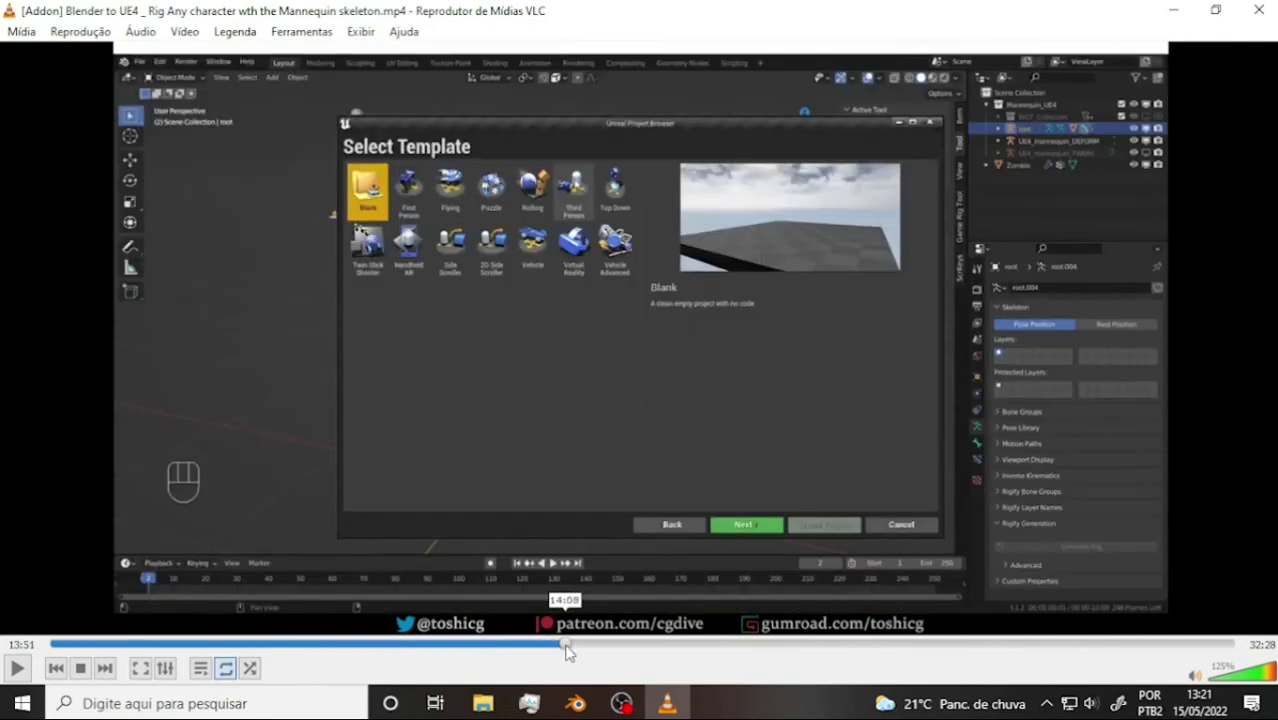
pyautogui.moveTo(551, 650)
pyautogui.mouseDown()
pyautogui.moveTo(566, 650)
pyautogui.moveTo(513, 650)
pyautogui.mouseUp()
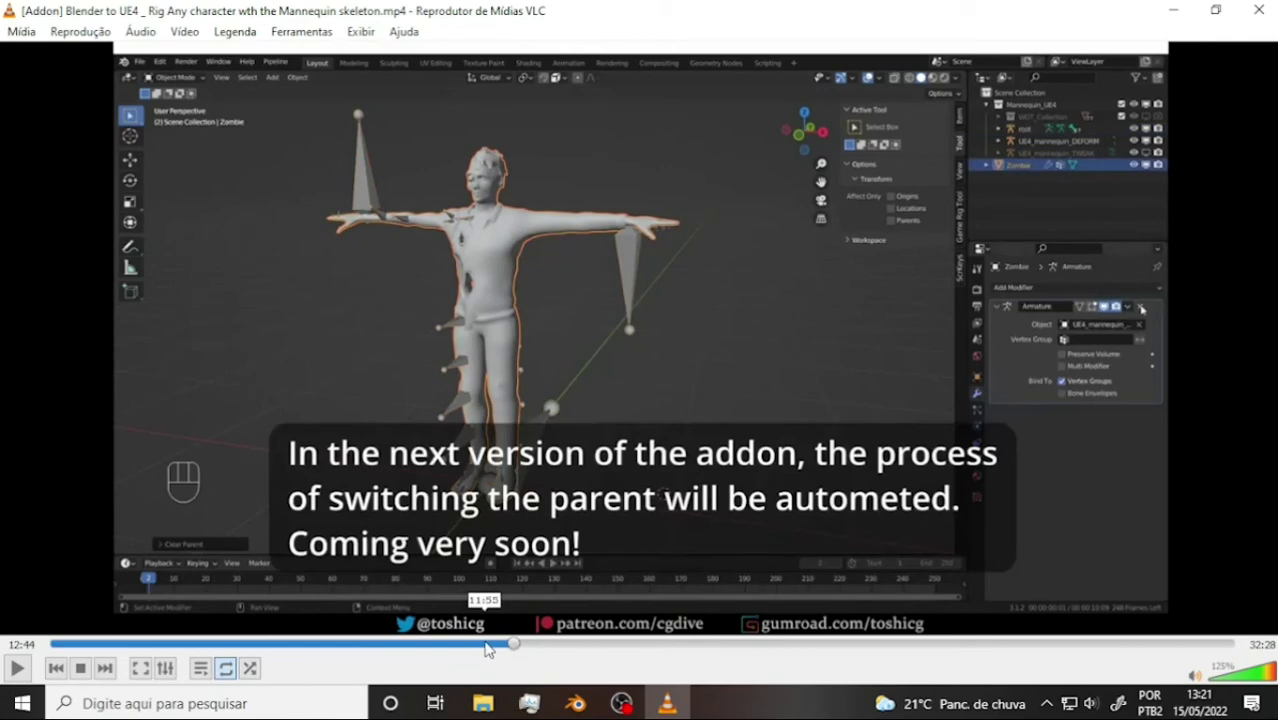
pyautogui.click(490, 646)
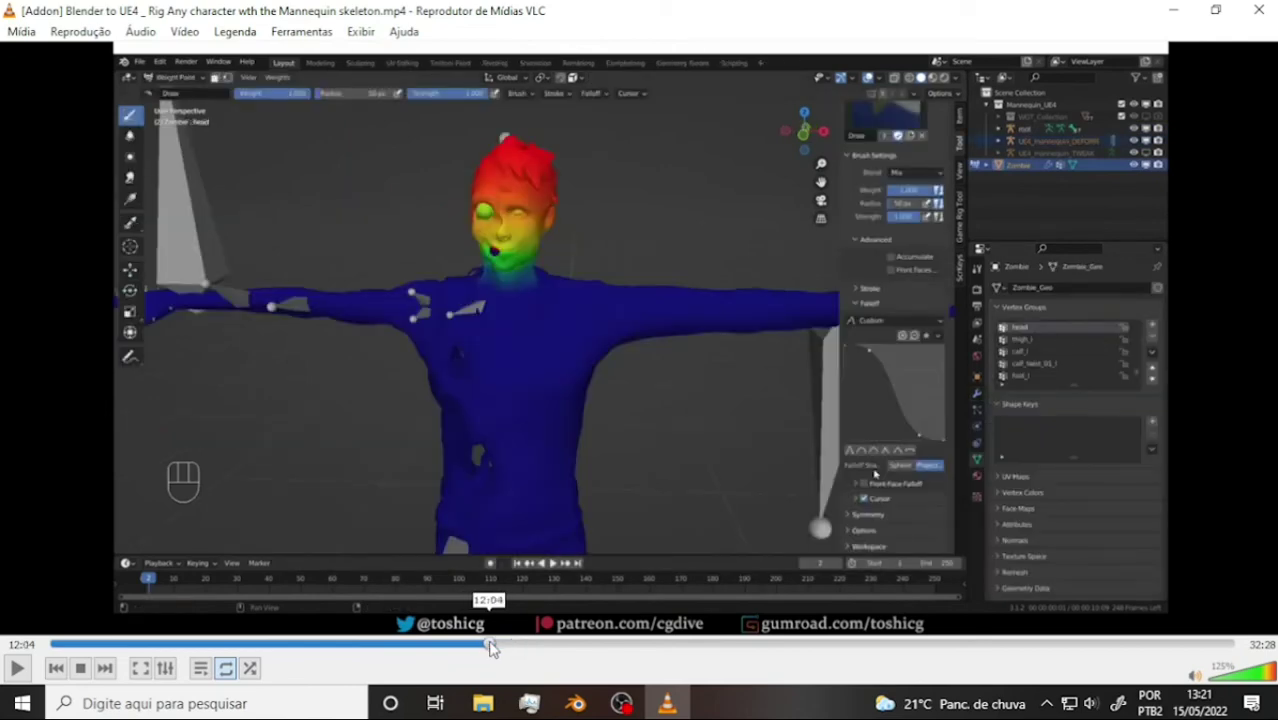
pyautogui.click(477, 648)
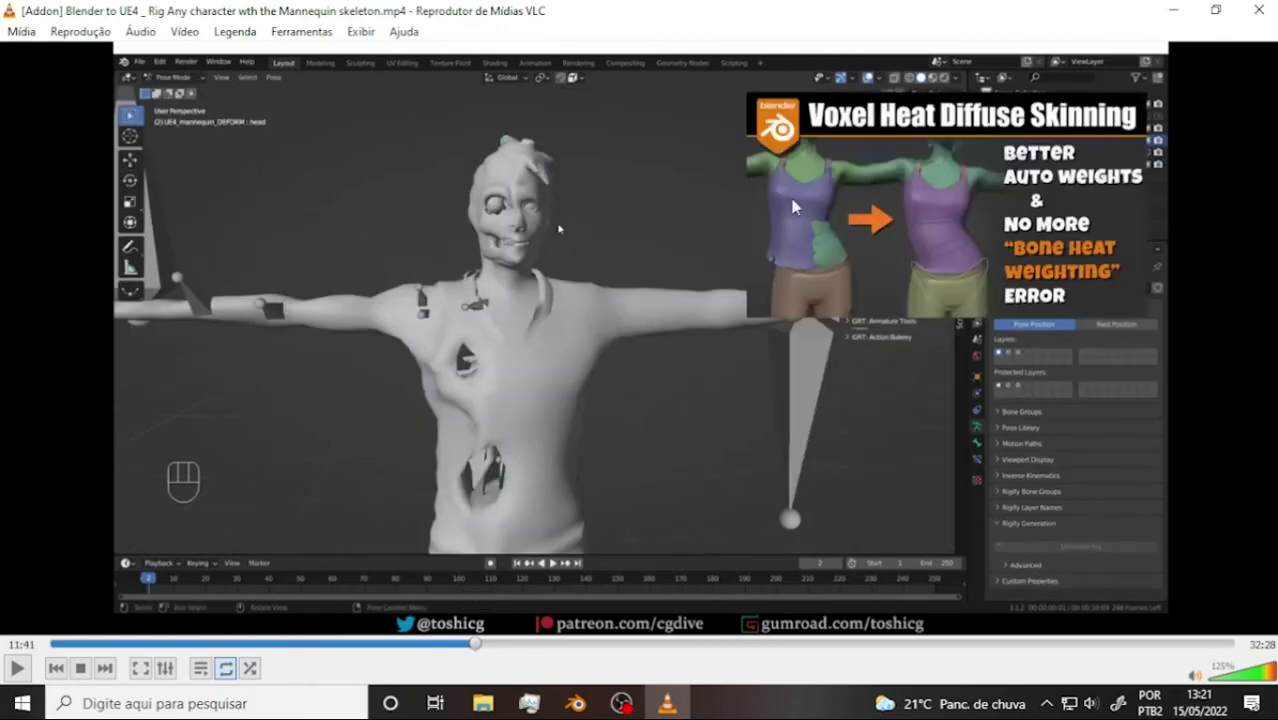
pyautogui.click(578, 703)
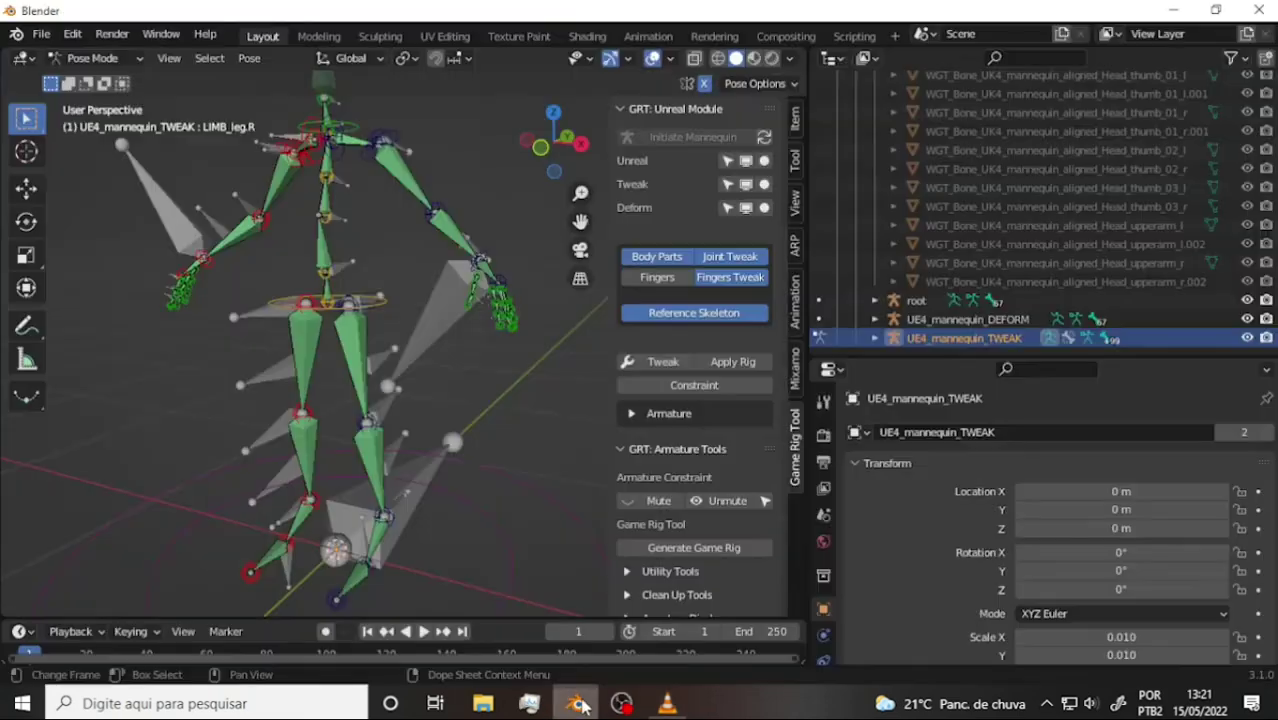
pyautogui.click(621, 703)
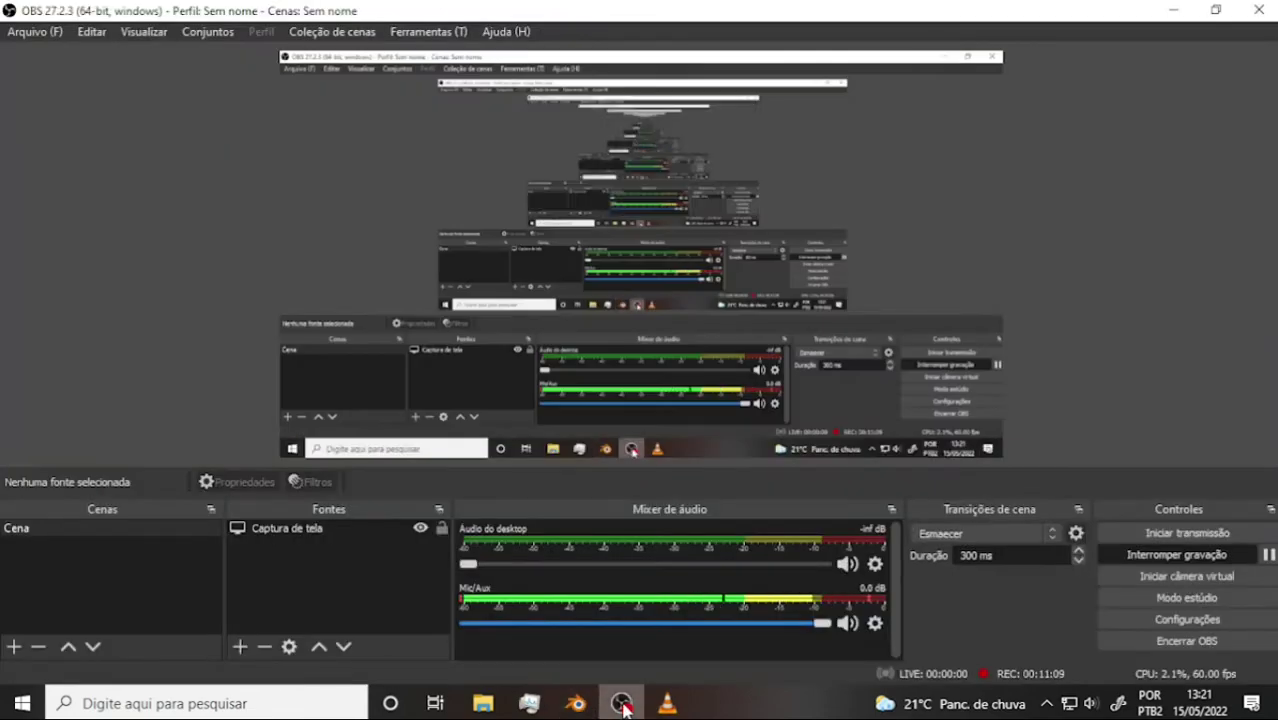
pyautogui.click(621, 703)
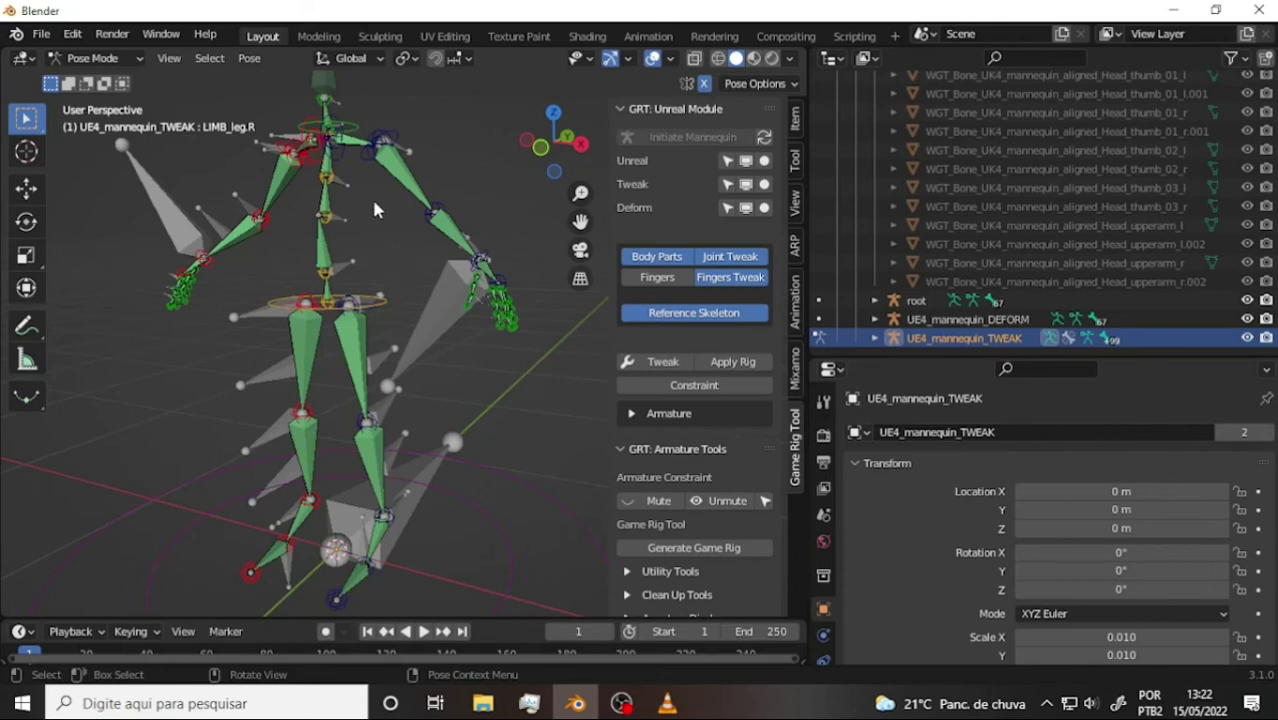
# Orbit and zoom around the tweak rig to see its posed limbs more frontally.
pyautogui.moveTo(553, 143)
pyautogui.mouseDown()
pyautogui.moveTo(520, 150)
pyautogui.moveTo(499, 215)
pyautogui.mouseUp()
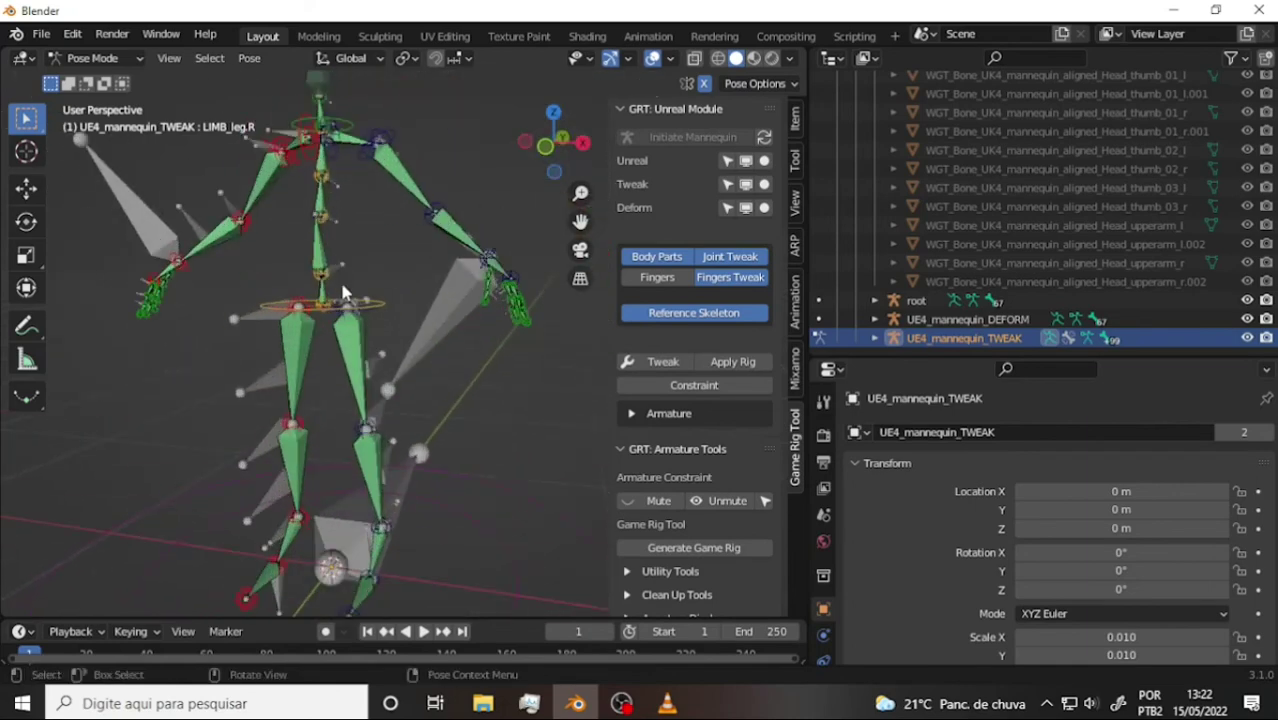
pyautogui.moveTo(520, 318); pyautogui.dragTo(524, 324, button='middle')
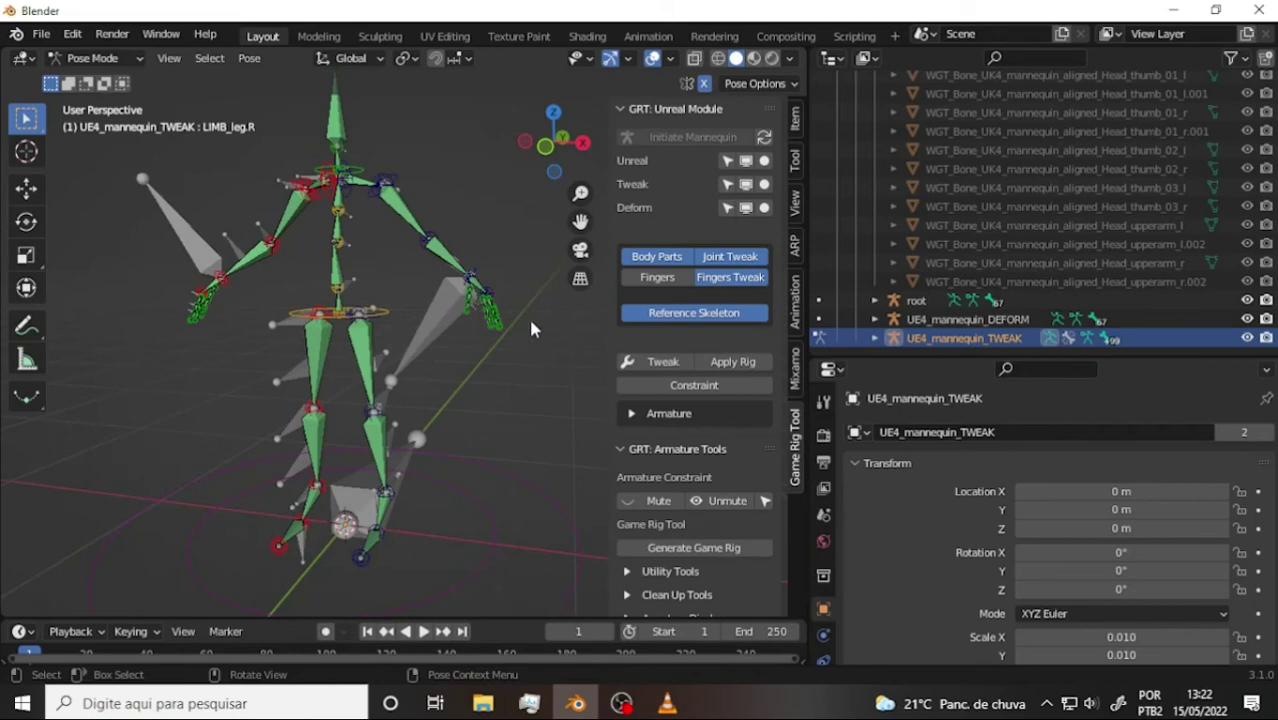
pyautogui.scroll(3, 525, 275)
pyautogui.scroll(-3, 520, 281)
pyautogui.click(621, 703)
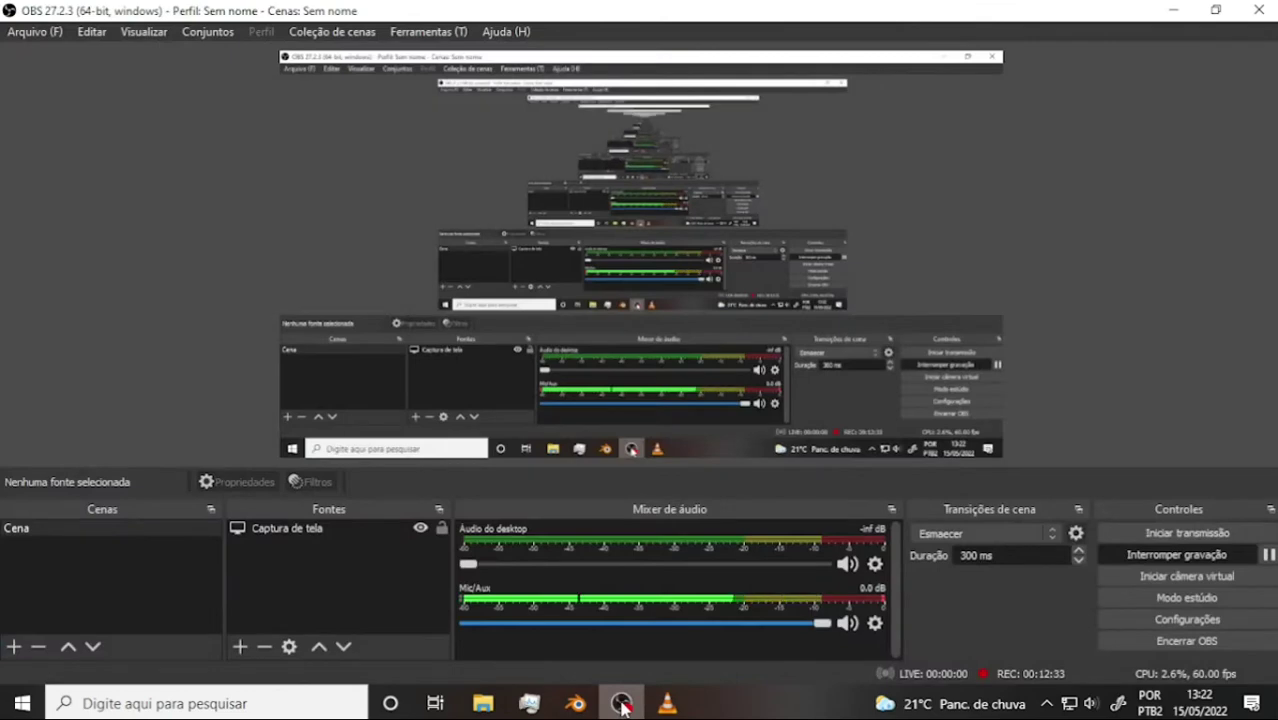
pyautogui.click(621, 703)
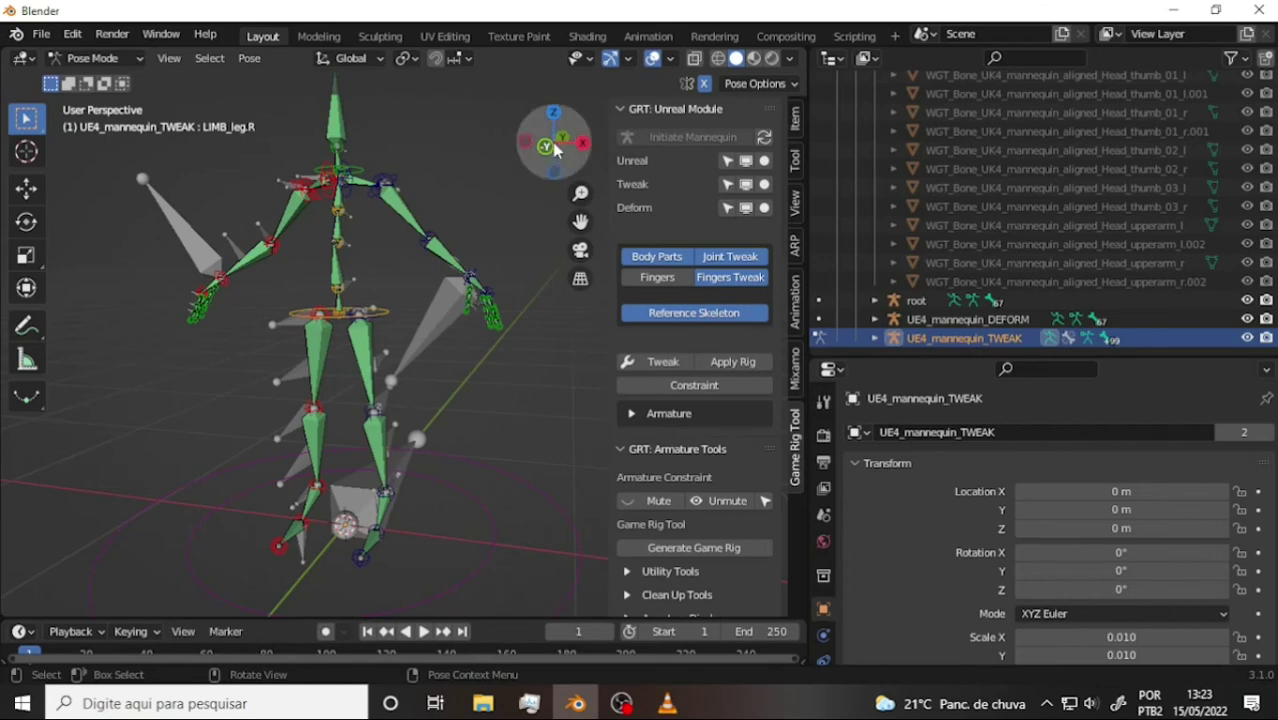
# Orbit and zoom in on the rig, then select the upperarm_l bone.
pyautogui.moveTo(550, 145)
pyautogui.mouseDown()
pyautogui.moveTo(570, 150)
pyautogui.moveTo(497, 153)
pyautogui.mouseUp()
pyautogui.scroll(4, 497, 153)
pyautogui.scroll(-4, 500, 160)
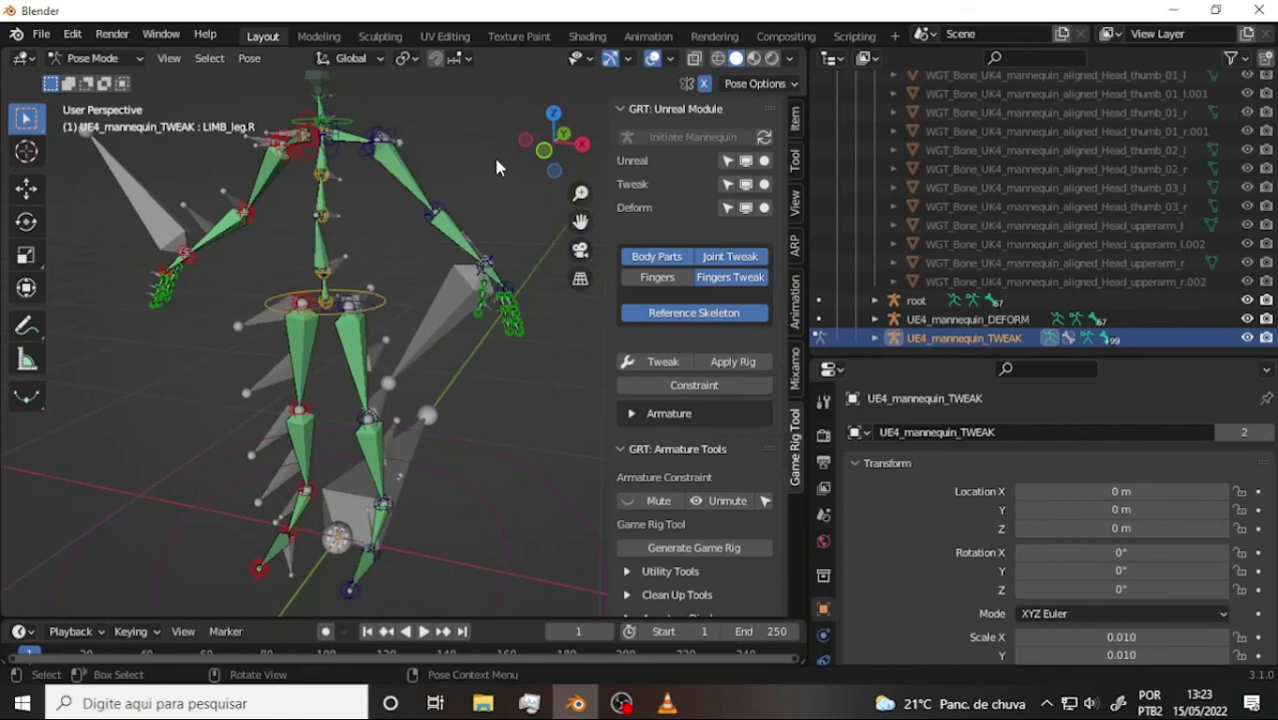
pyautogui.scroll(2, 493, 162)
pyautogui.scroll(2, 493, 162)
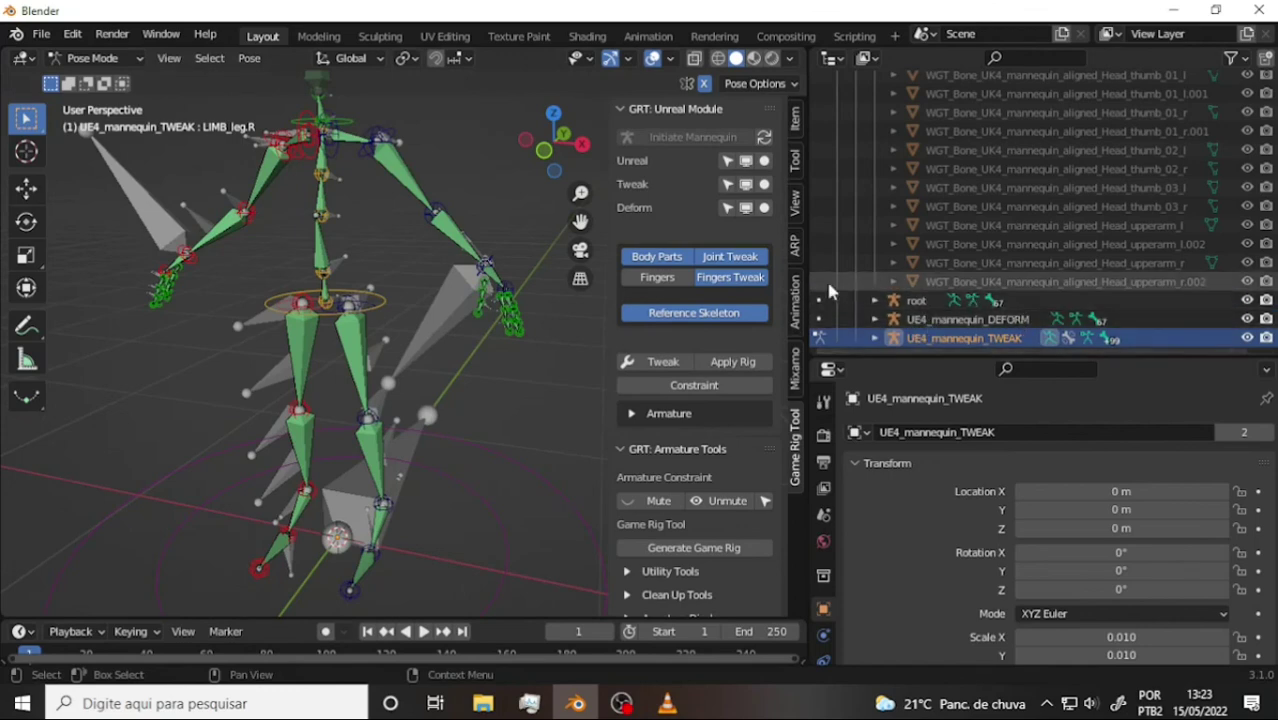
pyautogui.scroll(-1, 430, 190)
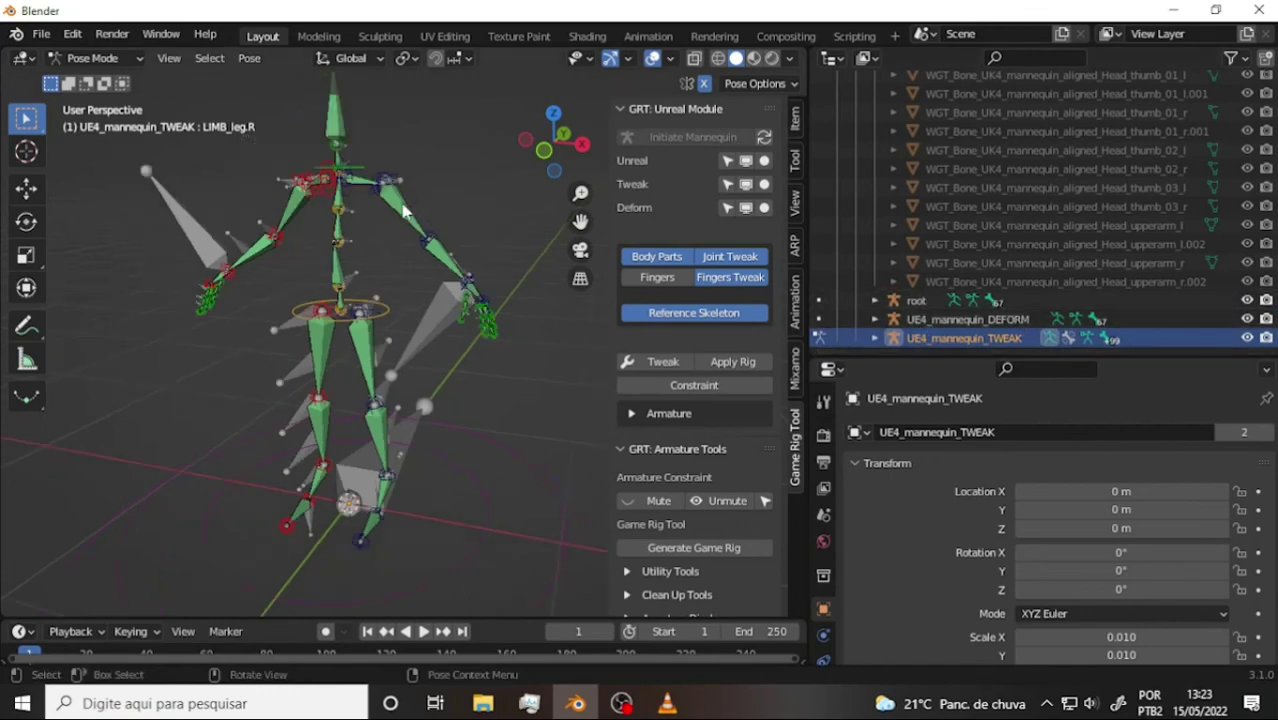
pyautogui.click(414, 224)
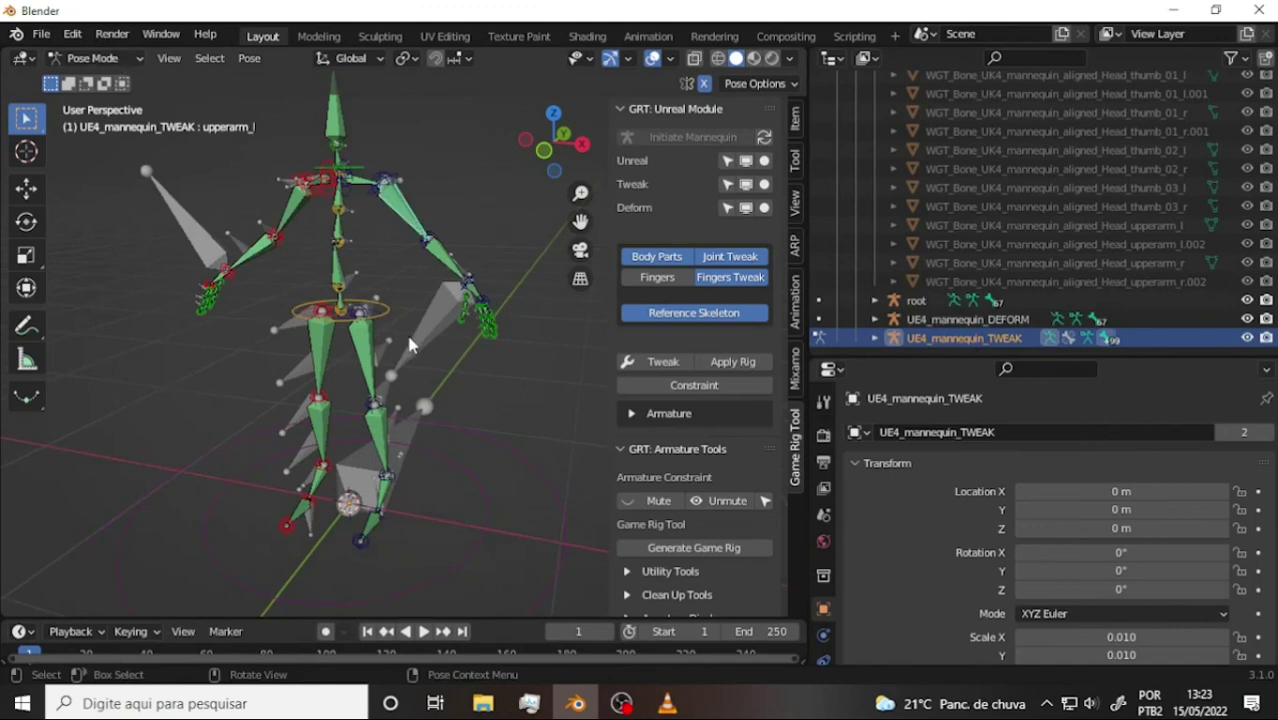
# Orbit and zoom out to frame the whole skeleton for review.
pyautogui.scroll(1, 405, 219)
pyautogui.scroll(-1, 405, 219)
pyautogui.moveTo(546, 155)
pyautogui.mouseDown()
pyautogui.moveTo(556, 146)
pyautogui.moveTo(393, 272)
pyautogui.mouseUp()
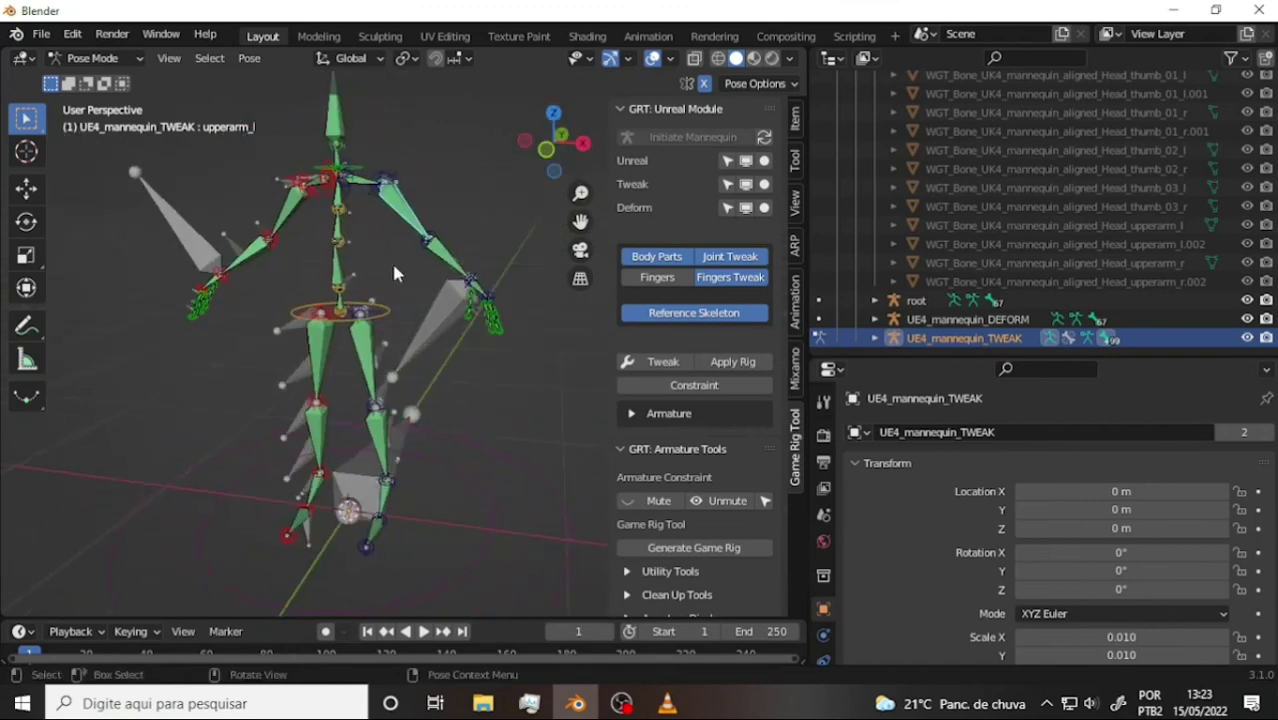
pyautogui.moveTo(437, 379); pyautogui.dragTo(428, 356, button='middle')
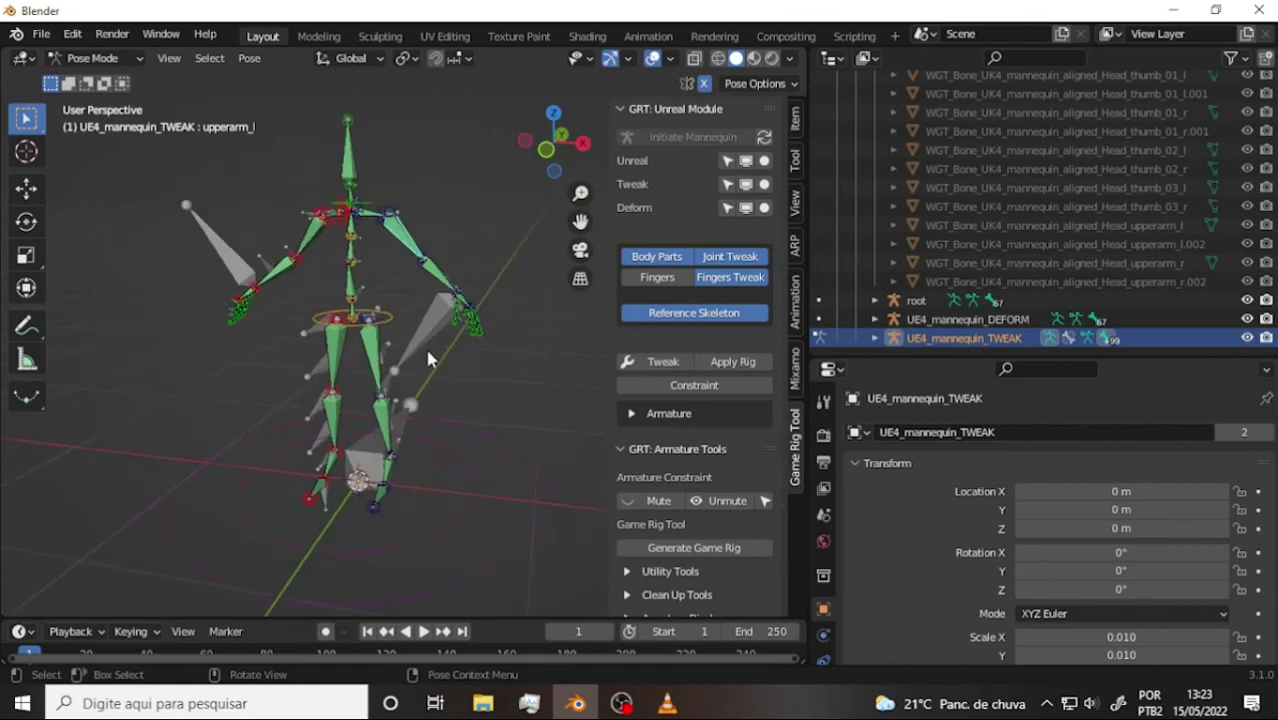
pyautogui.scroll(1, 422, 365)
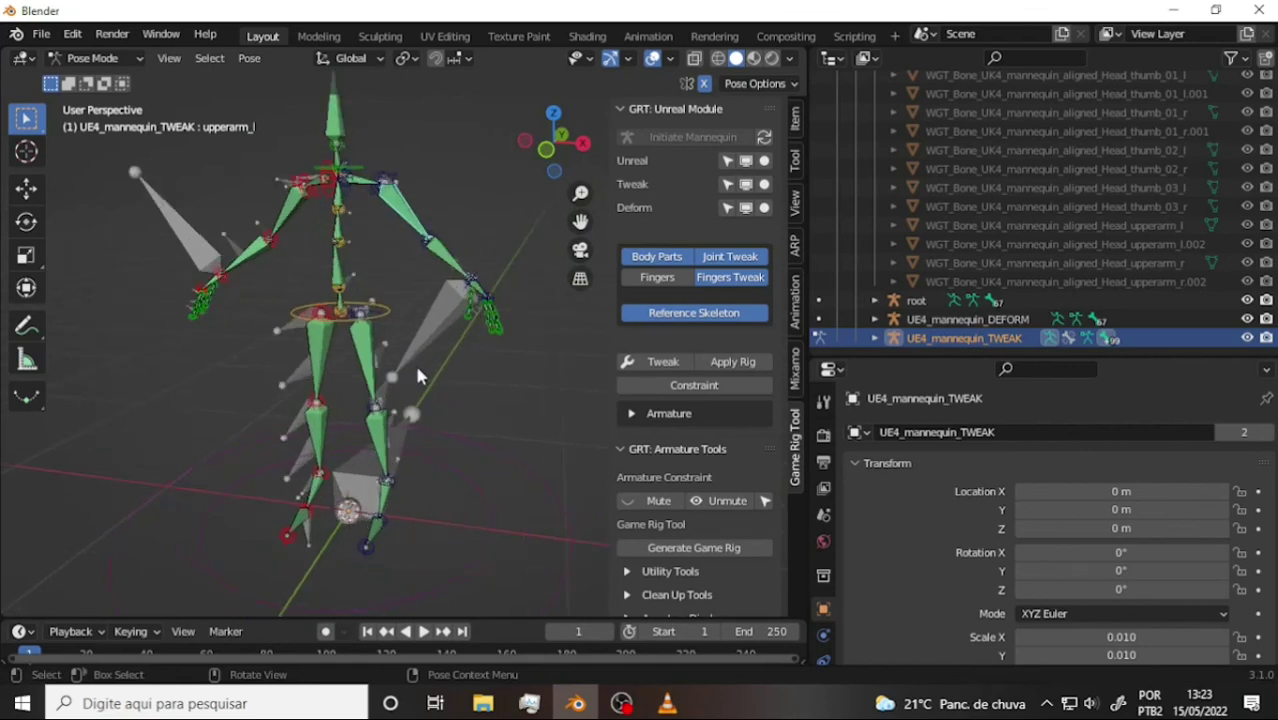